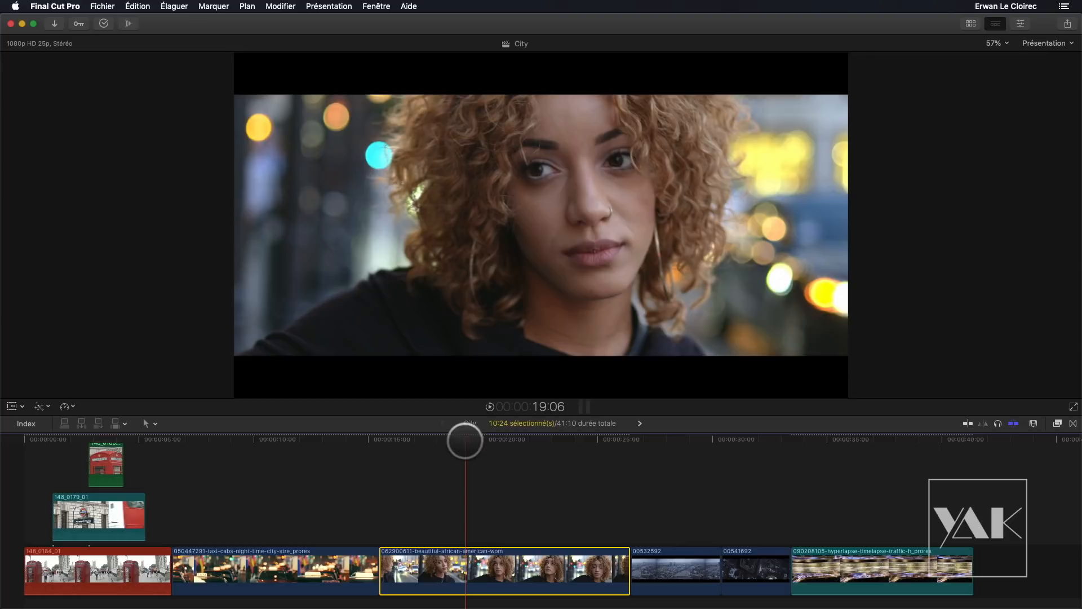
- Park the playhead at 19:02 in the clip of the curly-haired woman and display the comparison viewer
left_click_drag(465, 440, 458, 499)
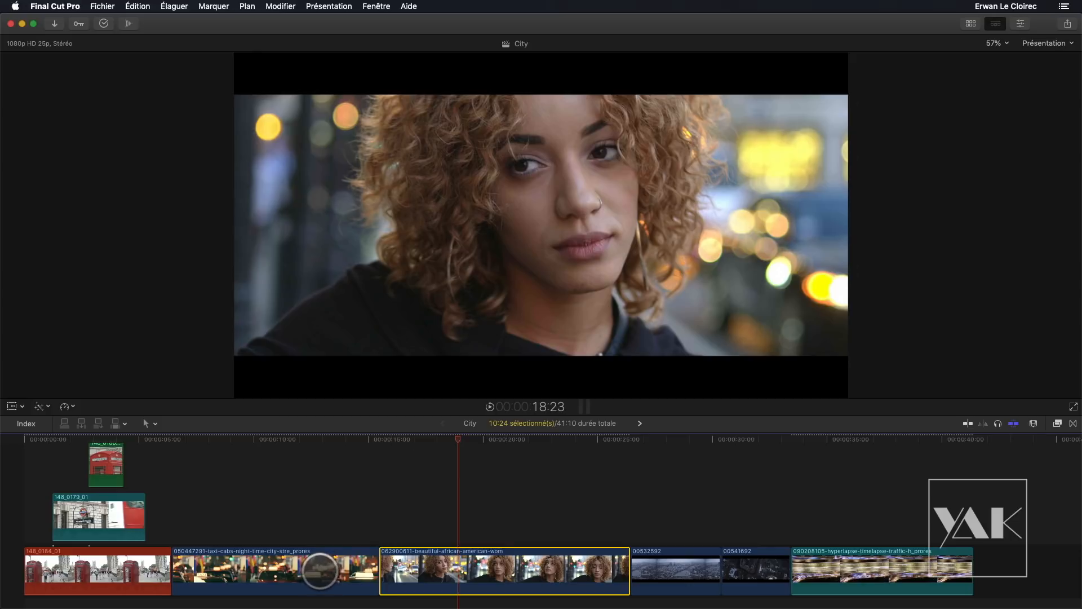
key("space")
mouse_move(468, 457)
left_mouse_down()
mouse_move(454, 454)
mouse_move(462, 459)
left_mouse_up()
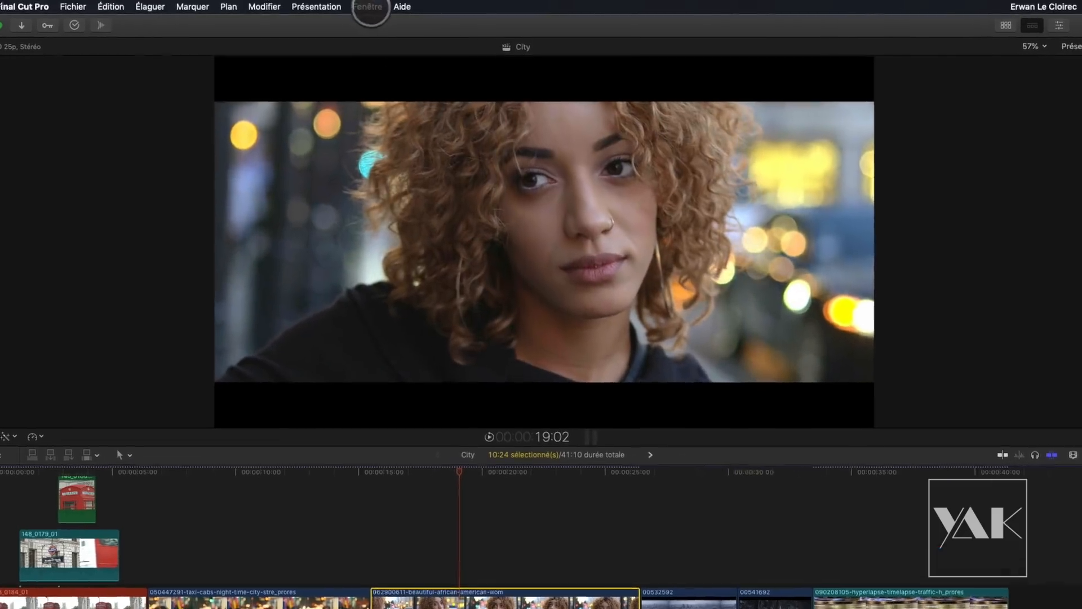
left_click(374, 6)
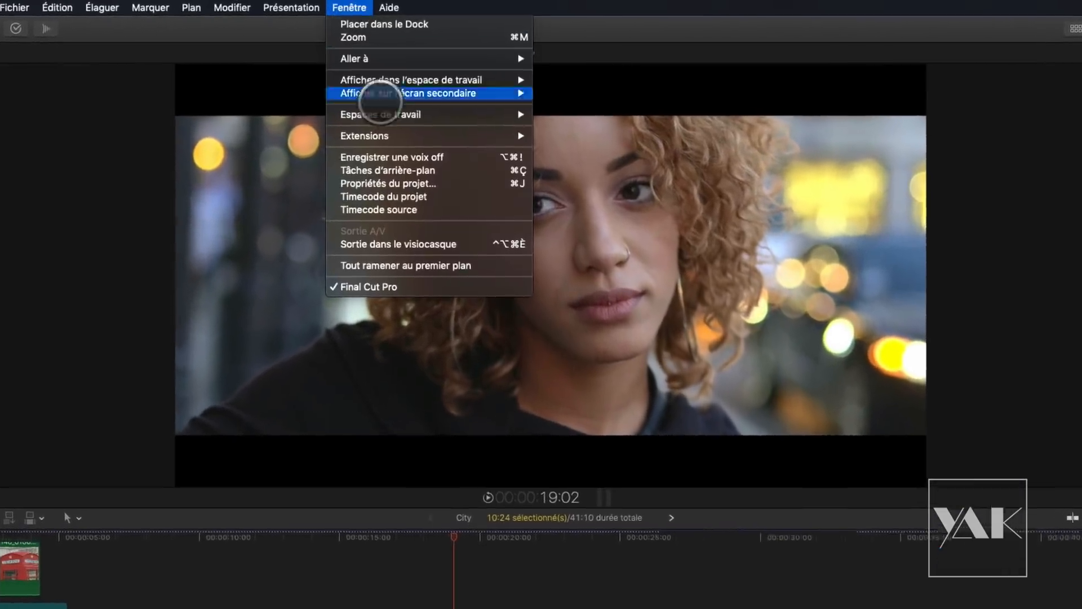
mouse_move(394, 79)
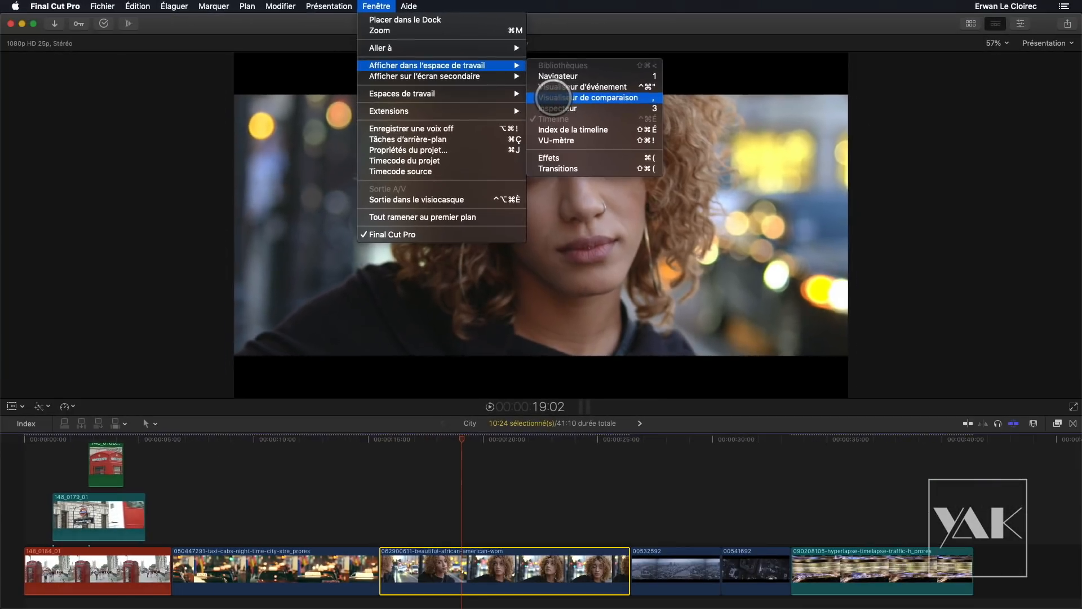
left_click(643, 129)
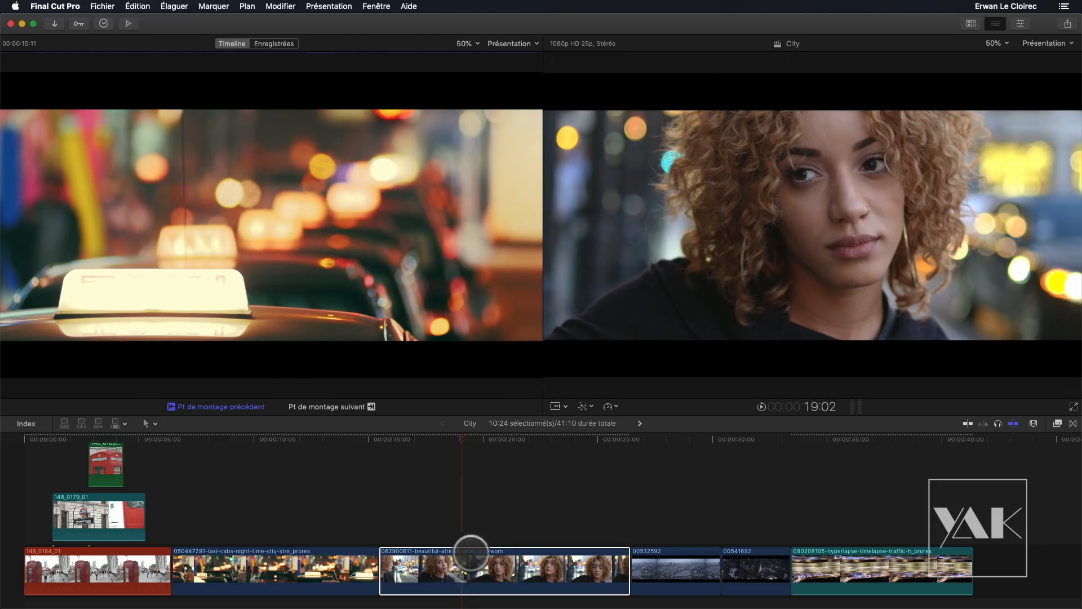
- Compare the woman and aerial city clips with frames from their neighbouring edit points, finishing with the playhead at 18:15 in the woman's clip
mouse_move(461, 440)
left_mouse_down()
mouse_move(476, 437)
mouse_move(449, 440)
mouse_move(457, 445)
left_mouse_up()
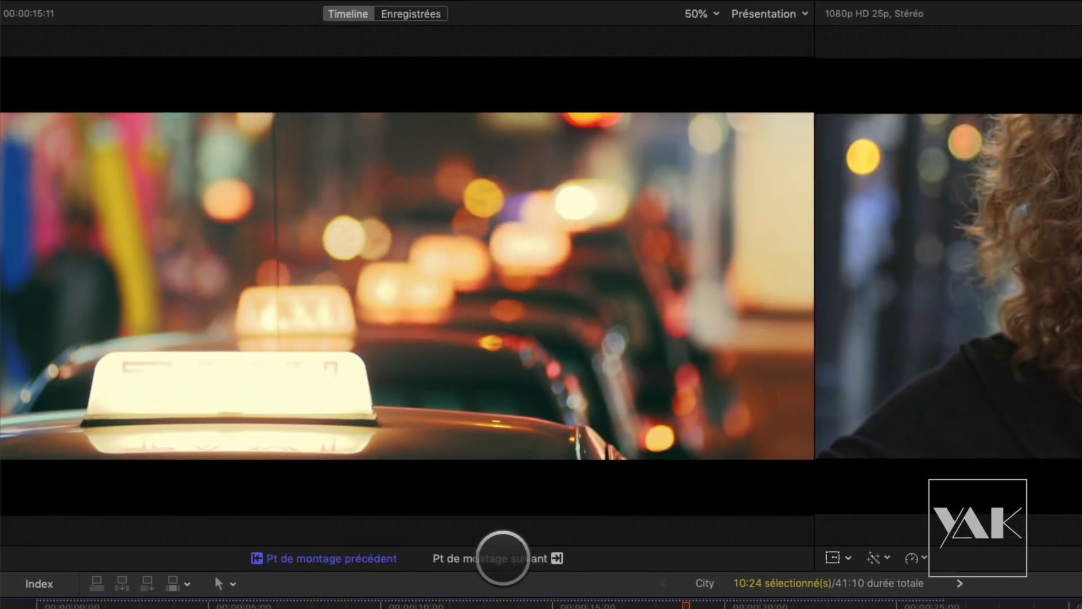
left_click(502, 558)
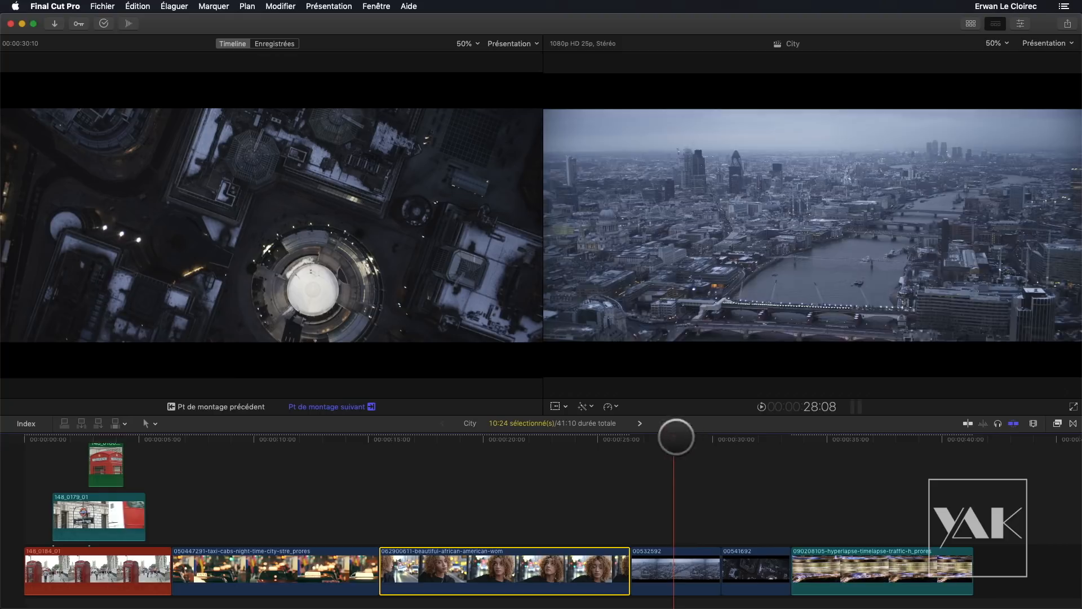
left_click(676, 440)
left_click(221, 405)
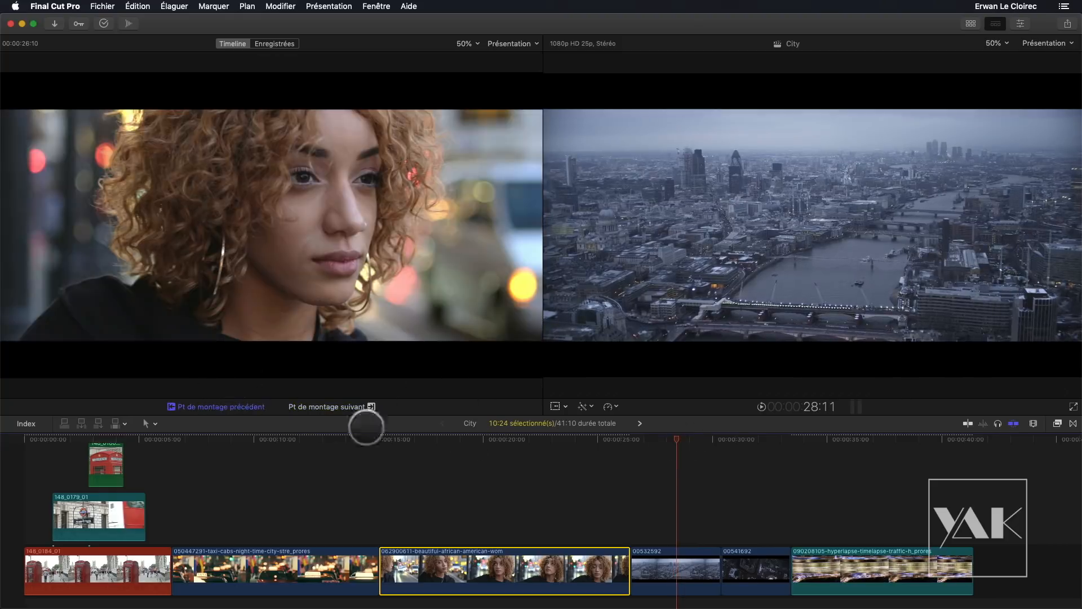
left_click_drag(689, 439, 450, 444)
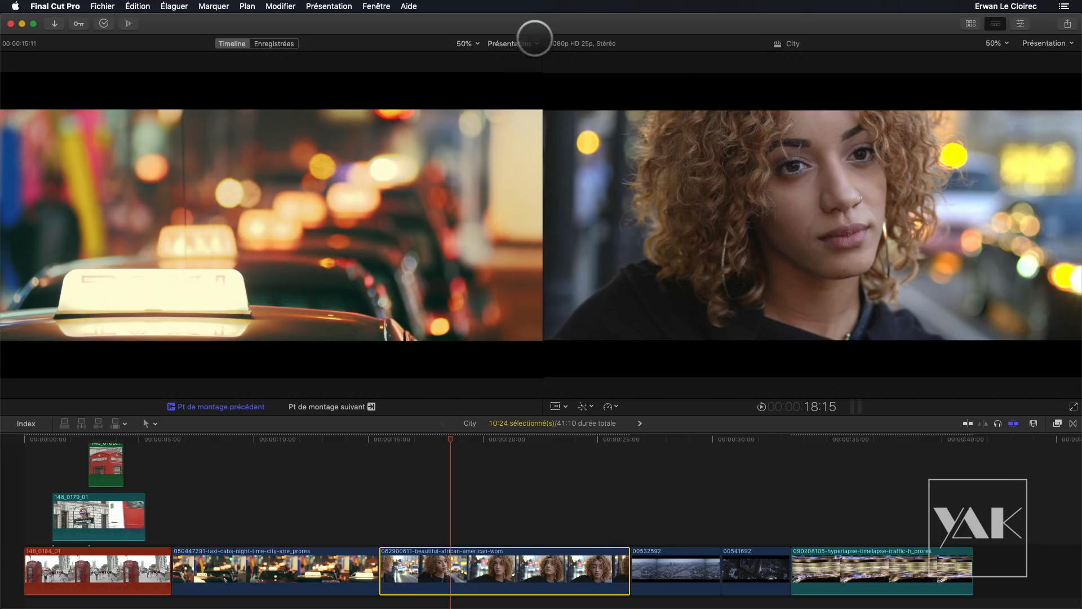
- Display the video scopes in both the comparison viewer and the main viewer
left_click(532, 43)
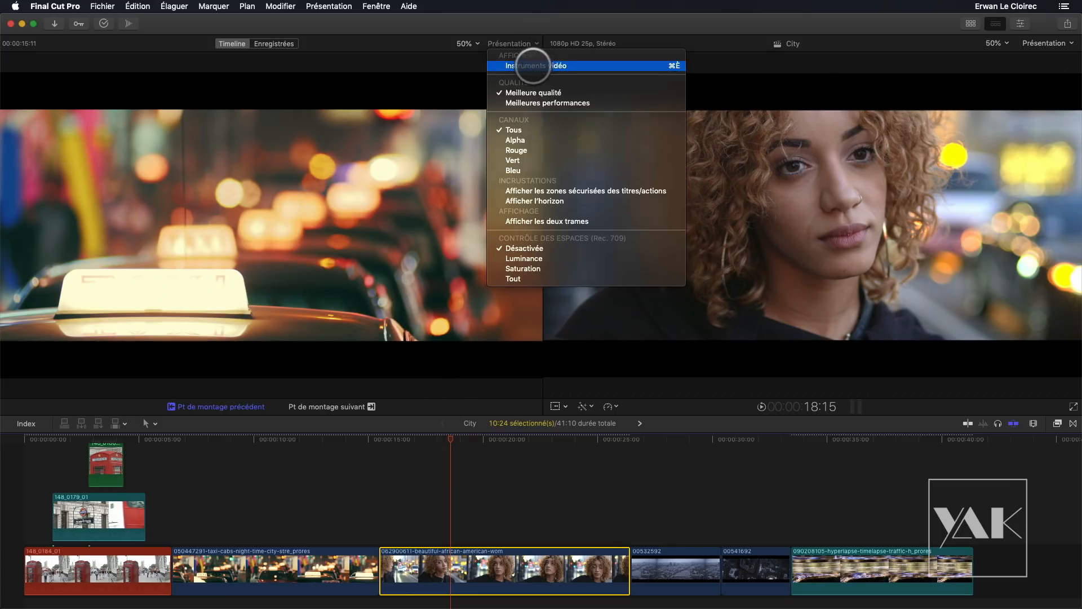
left_click(533, 65)
left_click(1048, 45)
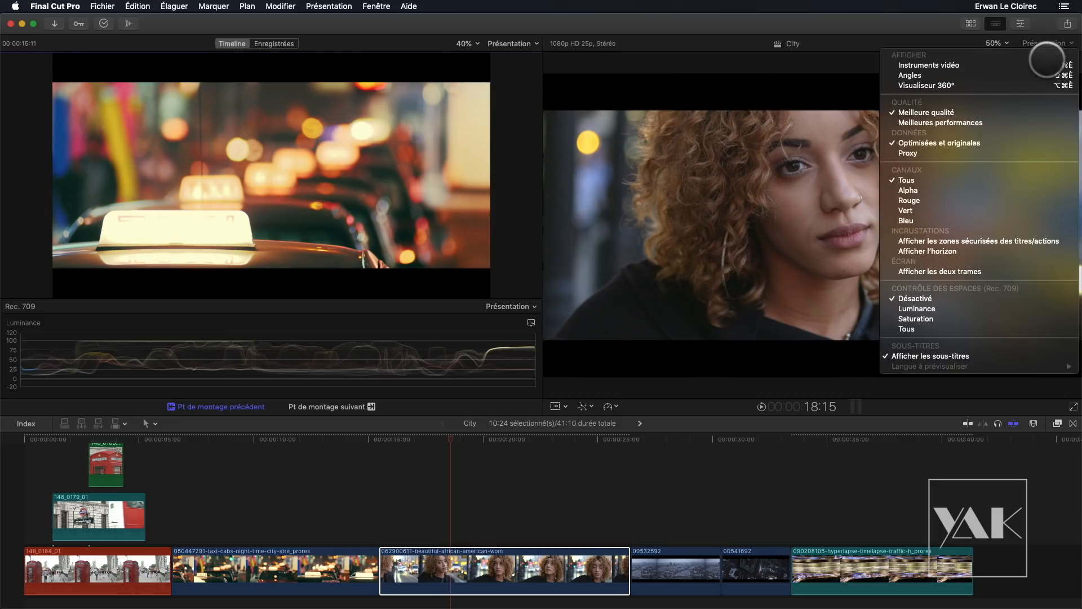
left_click(1043, 66)
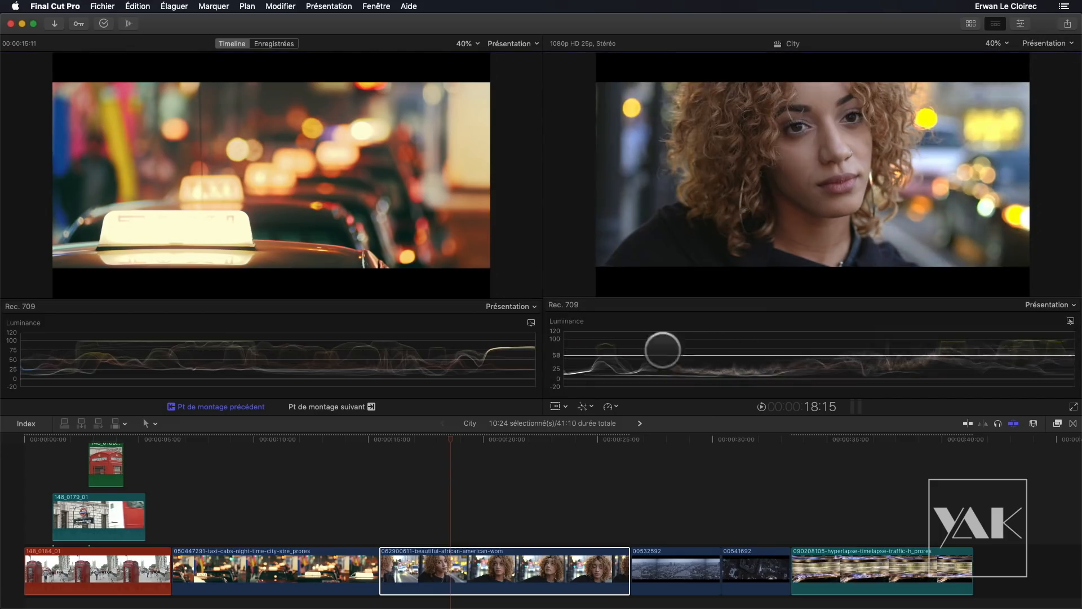
- Set the video scopes of both viewers to the Parade RVB channel display
left_click(530, 323)
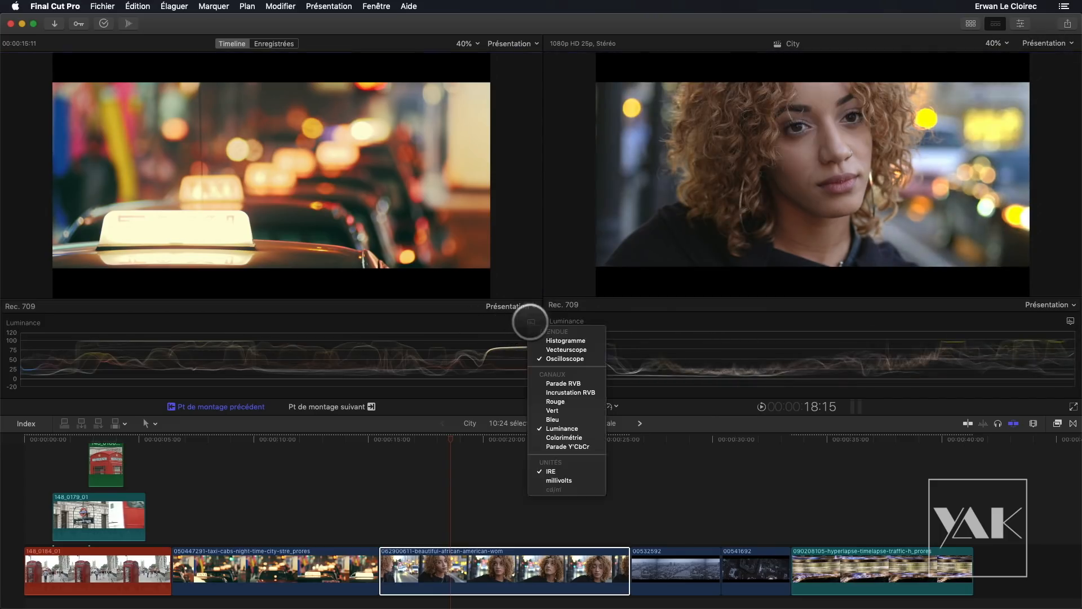
left_click(547, 383)
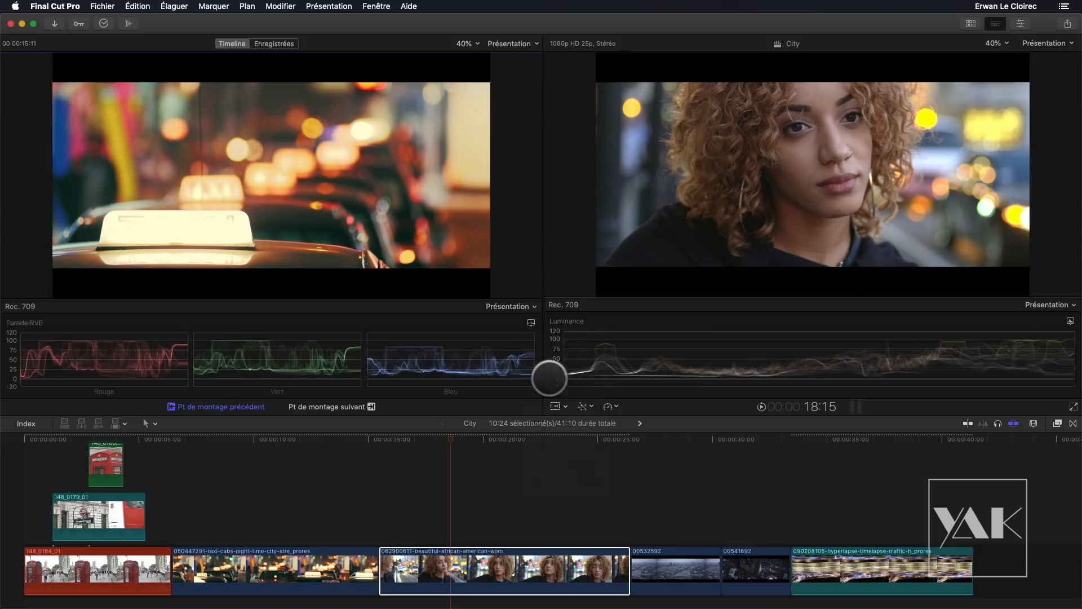
left_click(1054, 307)
left_click(1064, 316)
left_click(1070, 321)
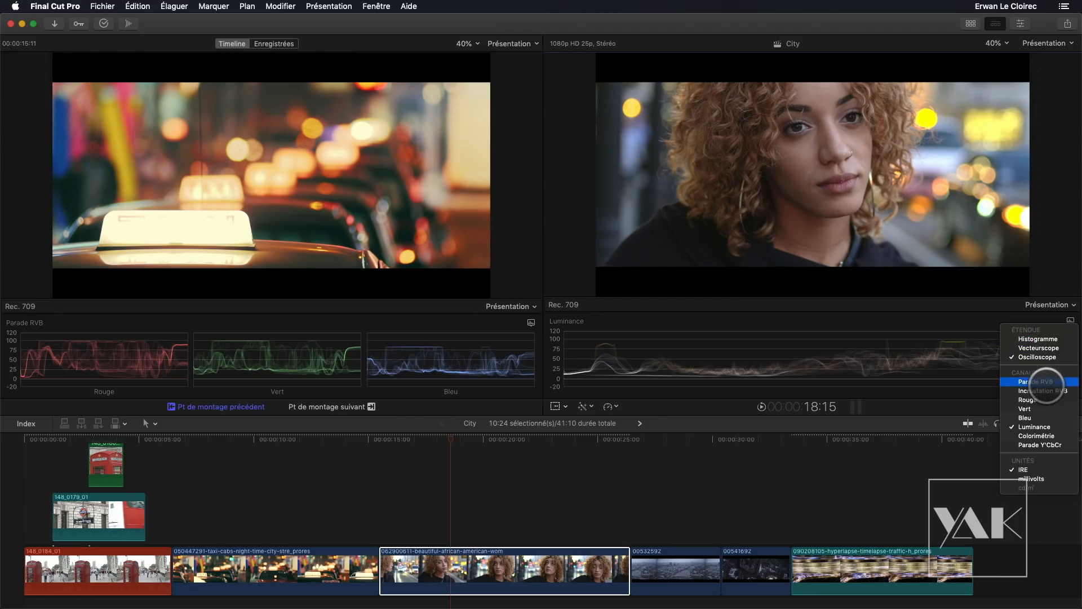
left_click(1042, 381)
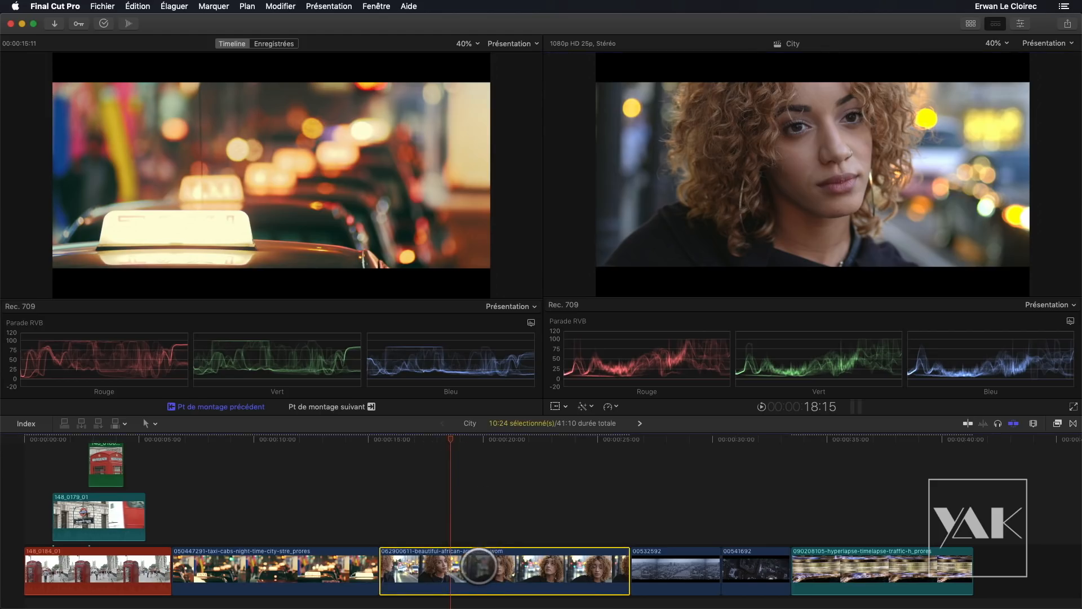
- Show the colour inspector for the woman's clip and add a Courbes de couleur correction
key("super+4")
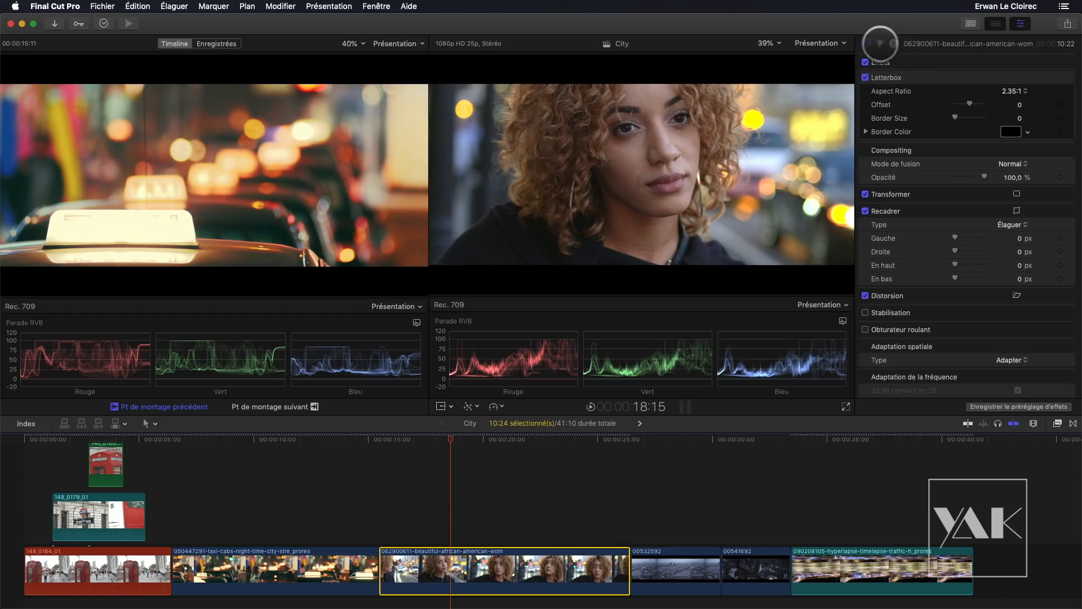
left_click(881, 43)
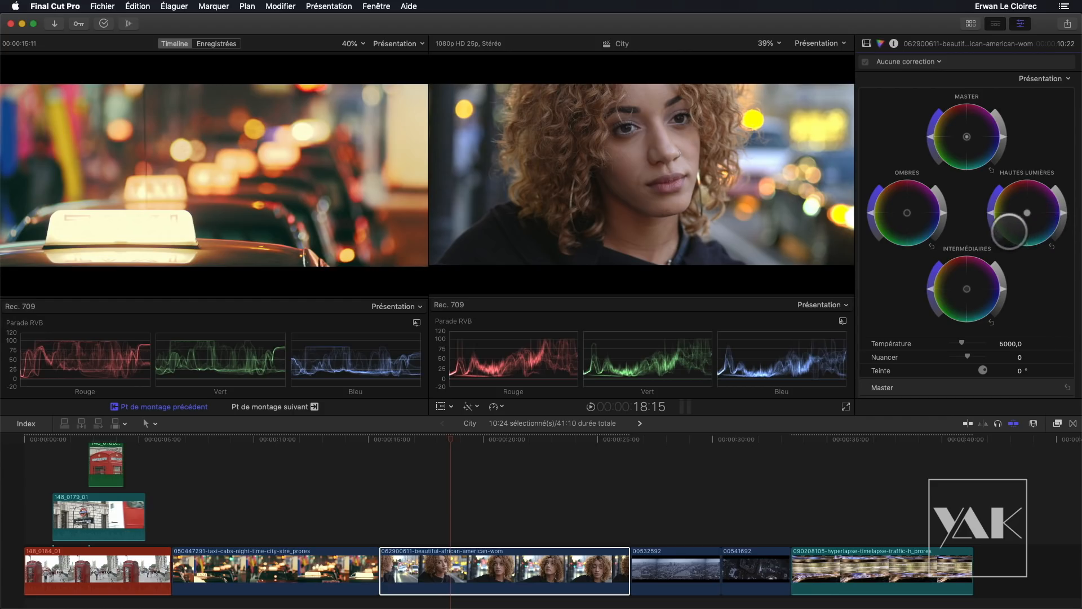
left_click(927, 62)
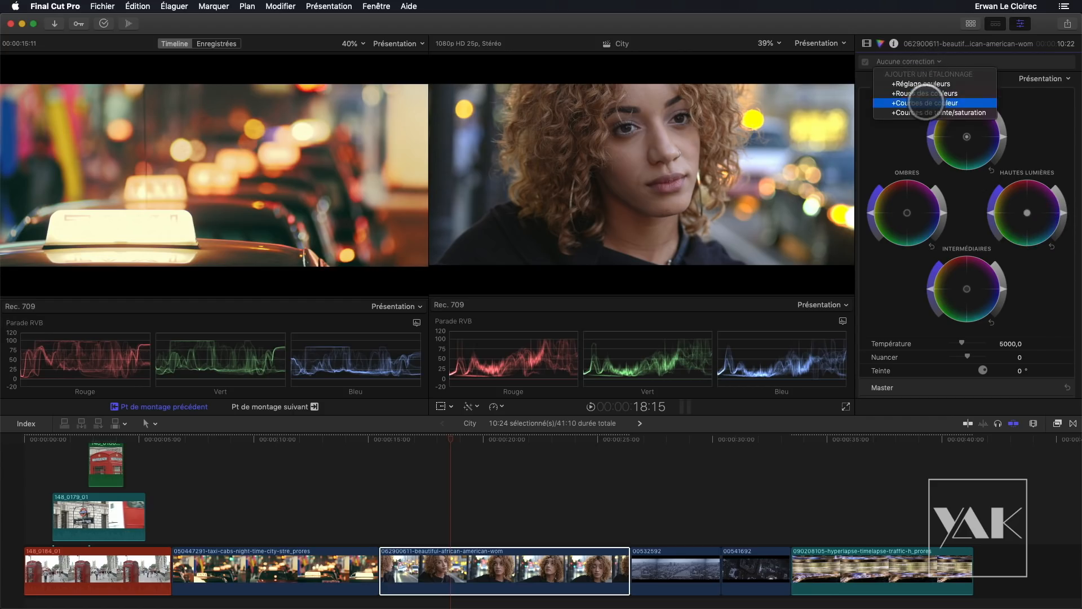
left_click(925, 101)
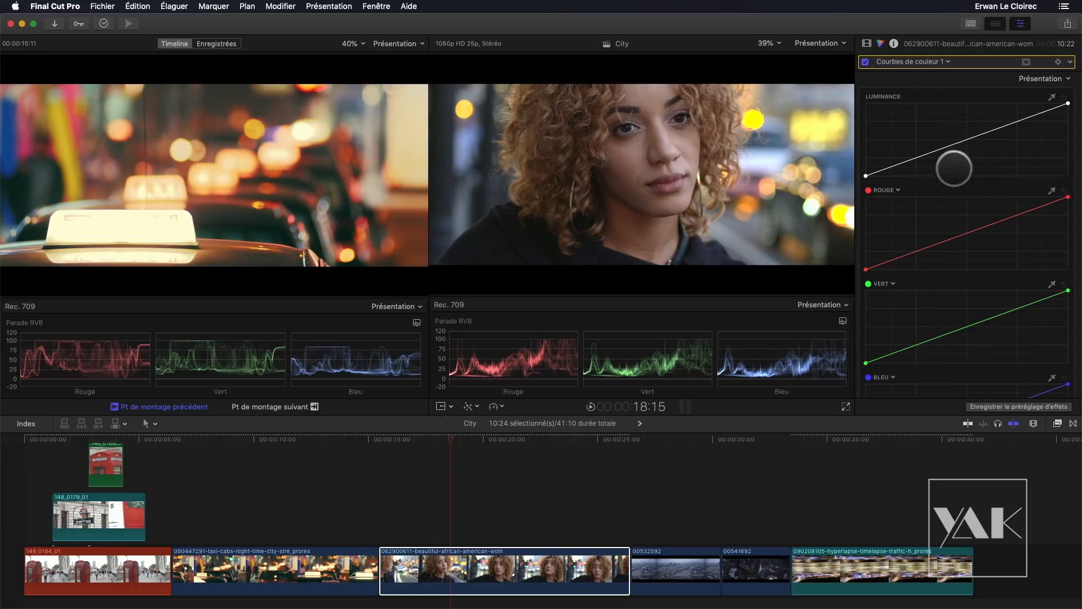
- Reshape the luminance and red curves, raising the red midtones, lifting the black point of both and lowering the luminance white point
left_click(968, 232)
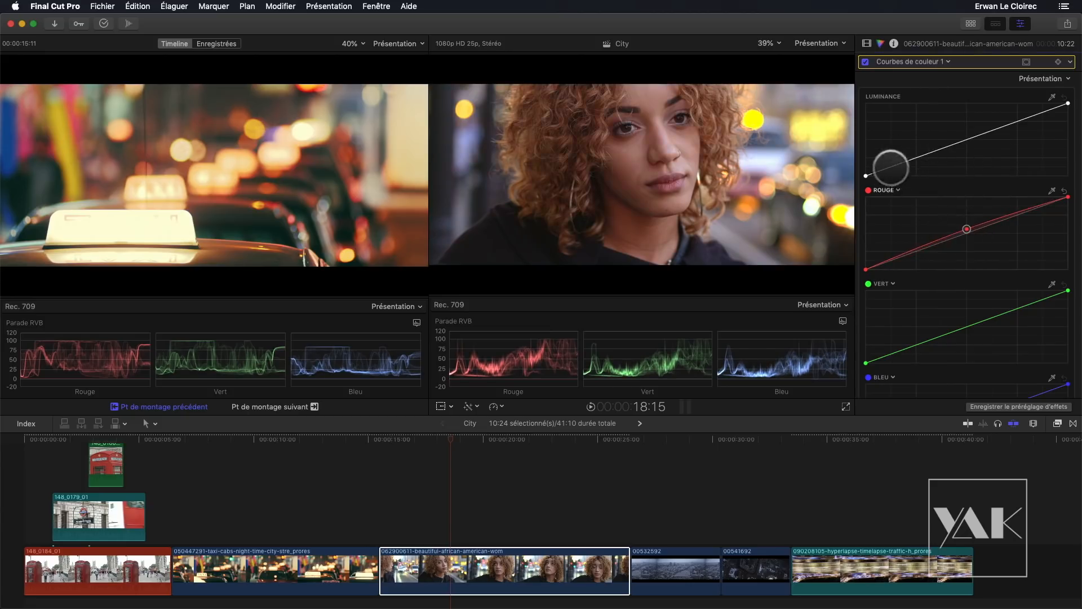
left_click(905, 161)
left_click_drag(866, 175, 865, 170)
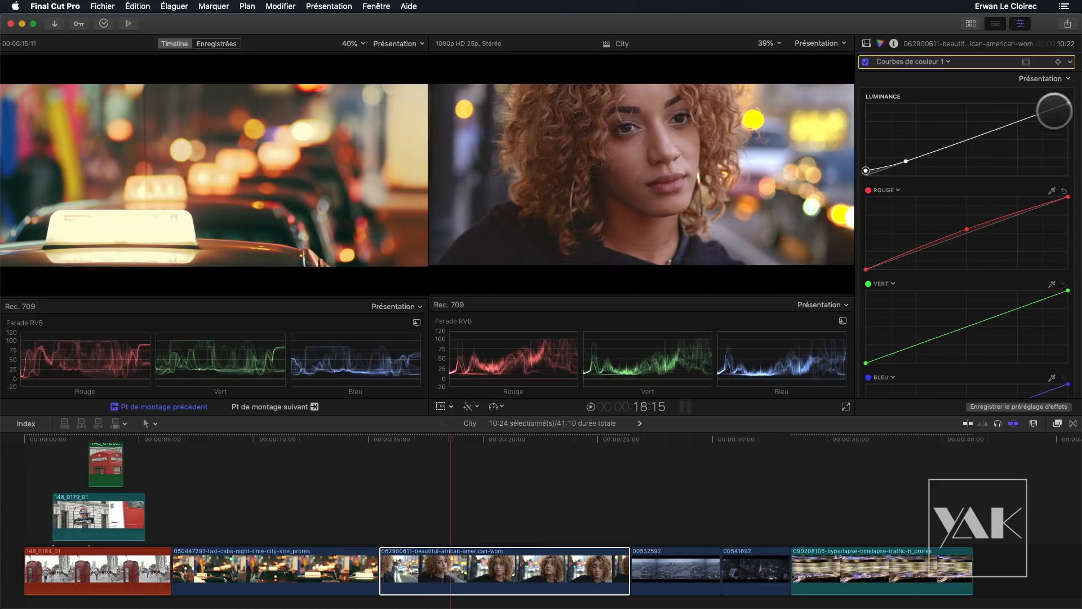
left_click_drag(1067, 103, 1065, 110)
left_click_drag(989, 136, 985, 136)
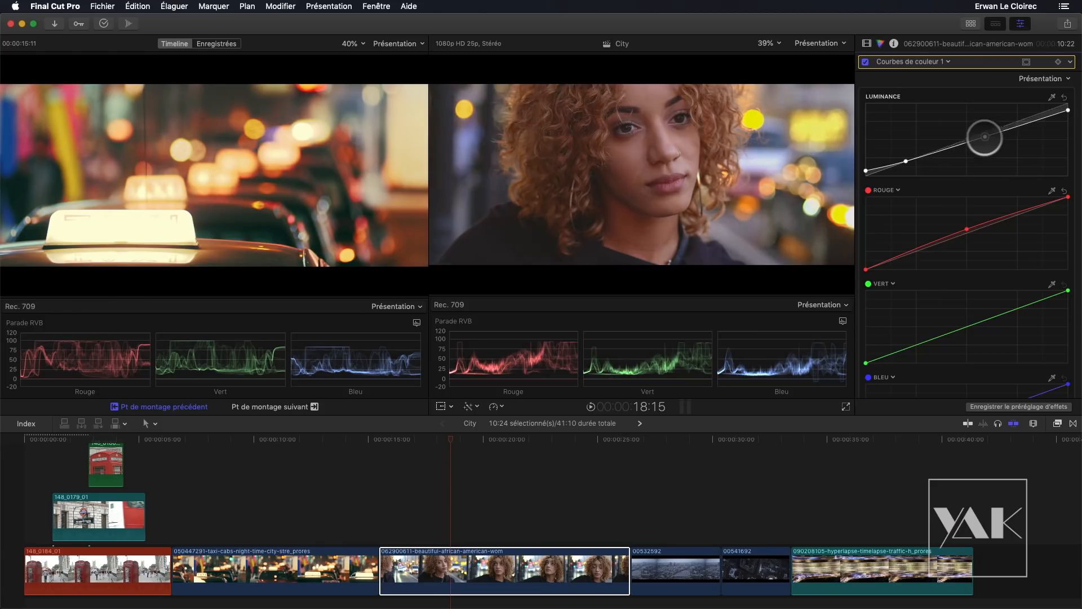
left_click_drag(888, 261, 866, 266)
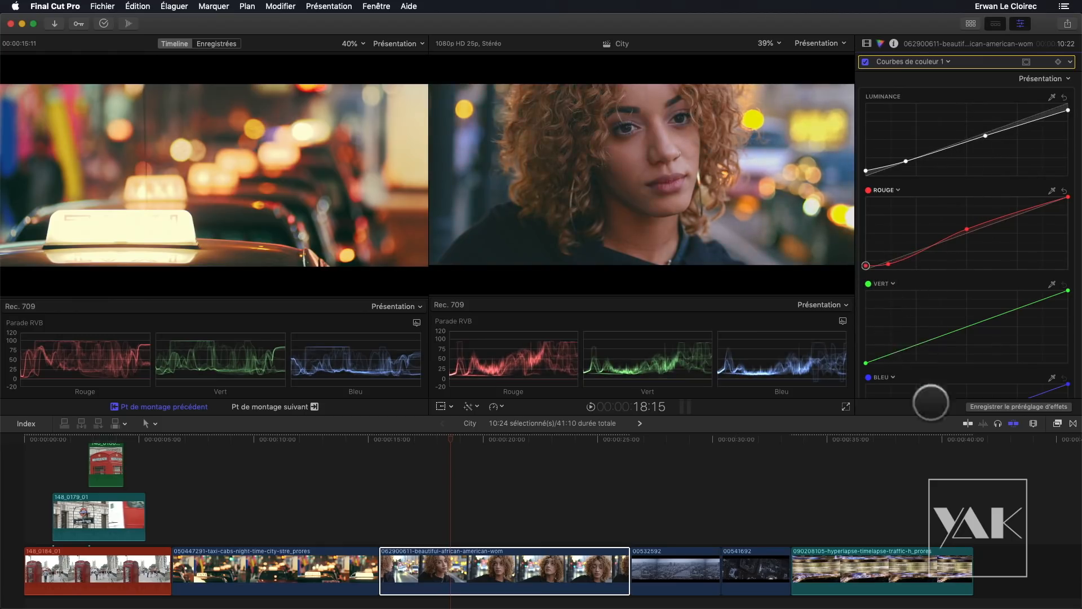
- Expand the inspector to full height, shape the green curve with highlight, shadow and midtone points, and fine-tune the red midpoint
double_click(945, 41)
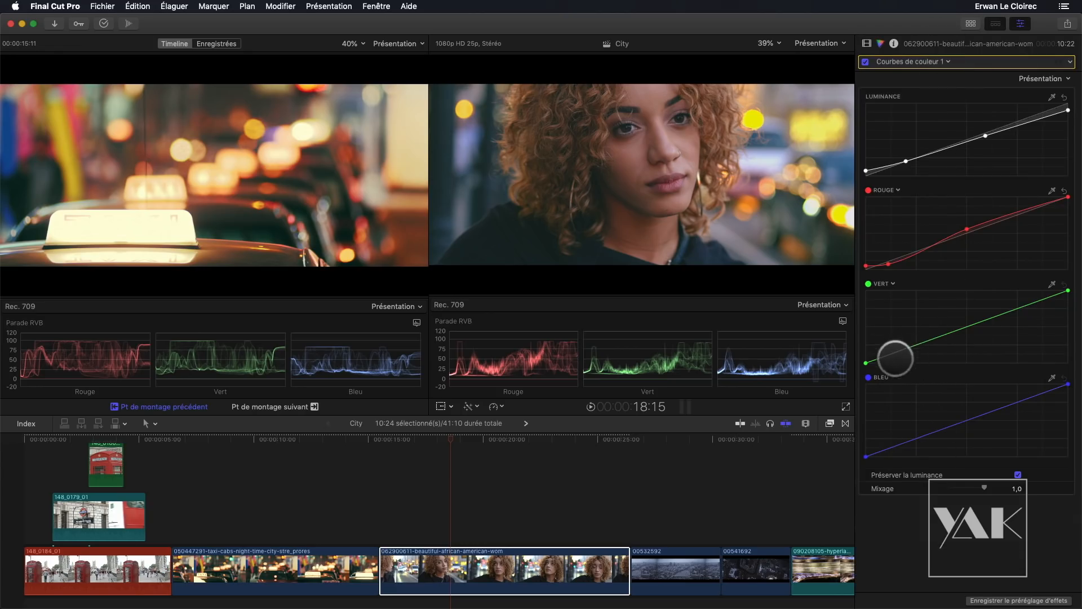
left_click(1035, 301)
left_click(901, 351)
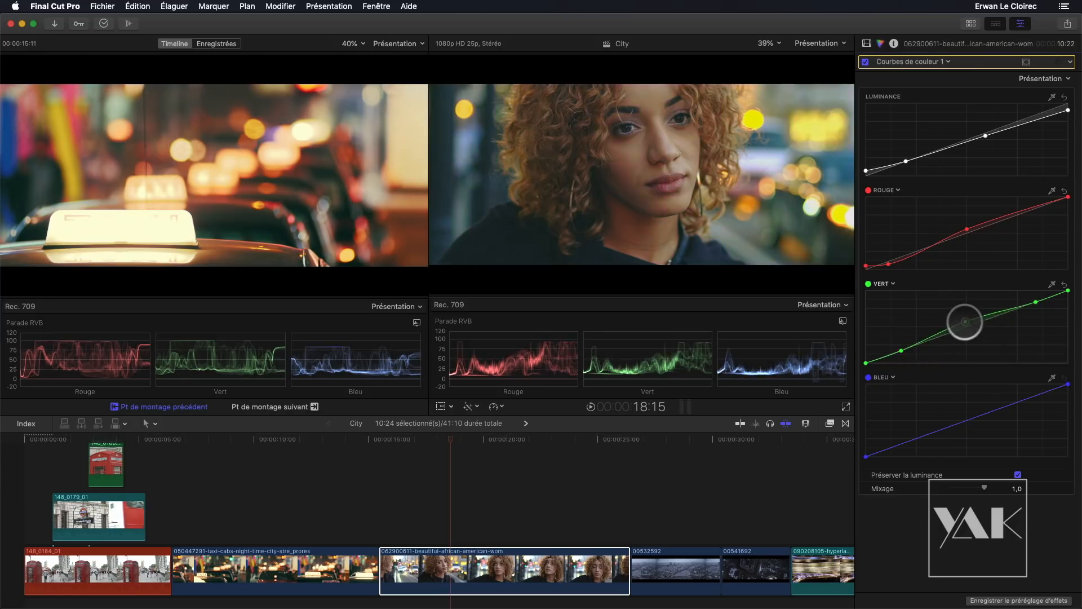
left_click(969, 327)
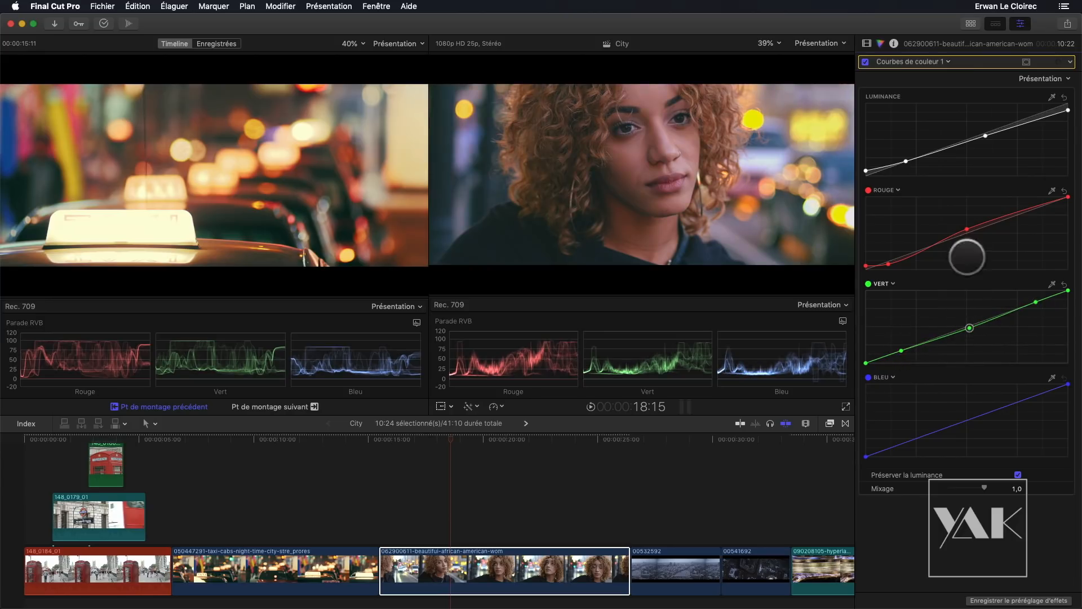
left_click(967, 230)
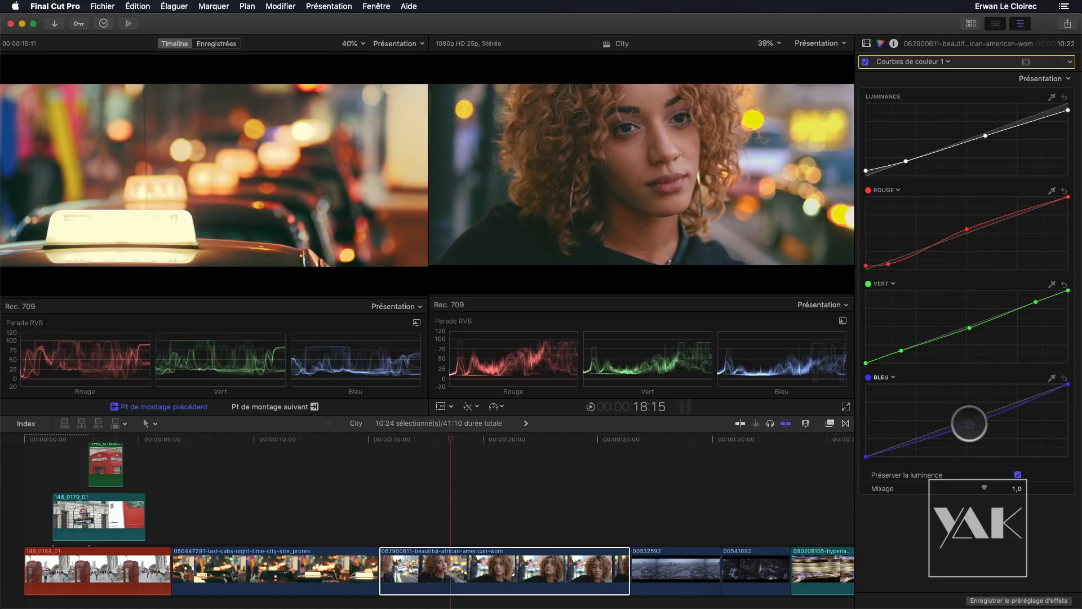
- Lower the blue curve's midtones, lift its black point slightly, and add a highlight point to the luminance curve
left_click(971, 426)
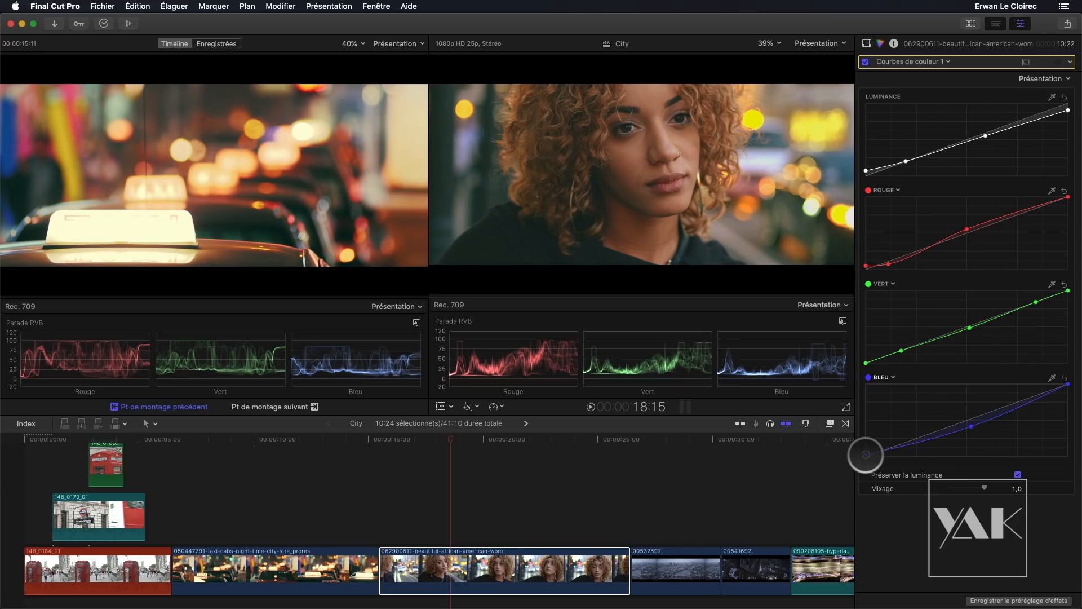
left_click(865, 453)
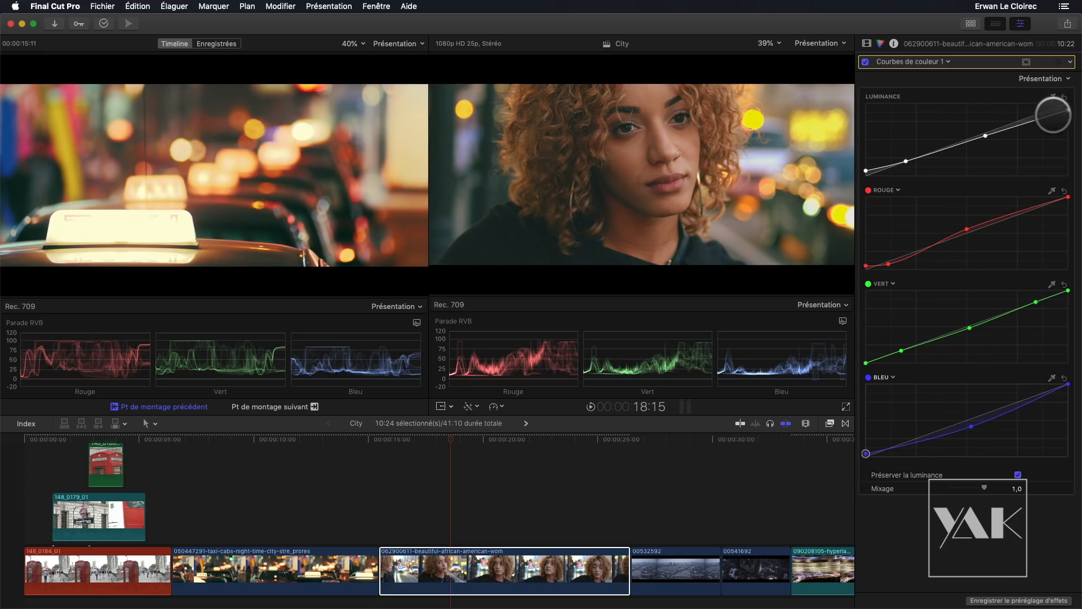
left_click(1048, 113)
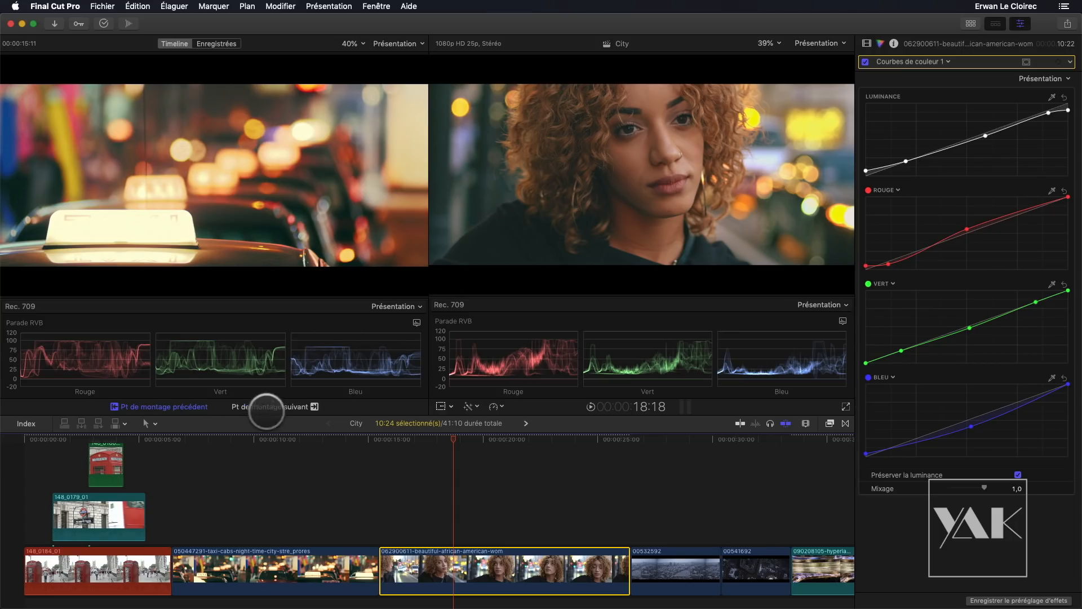
- Check the graded clip against the next edit point's frame and the previous one's
left_click(269, 406)
left_click(186, 406)
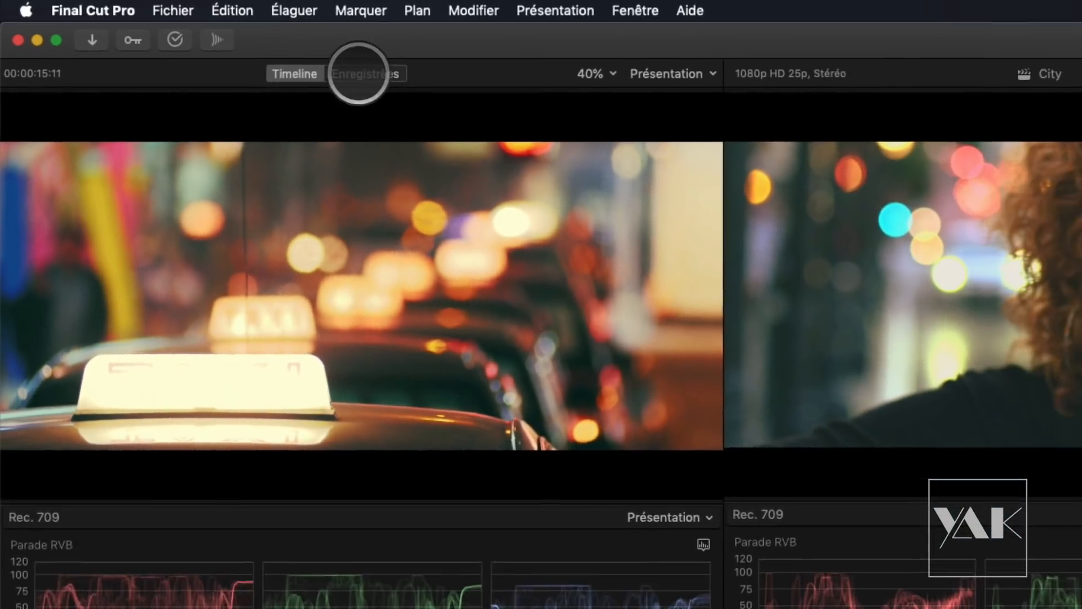
- Switch the comparison viewer to saved frames (Enregistrées) and save the woman's clip frame at 19:17 as a reference
left_click(394, 81)
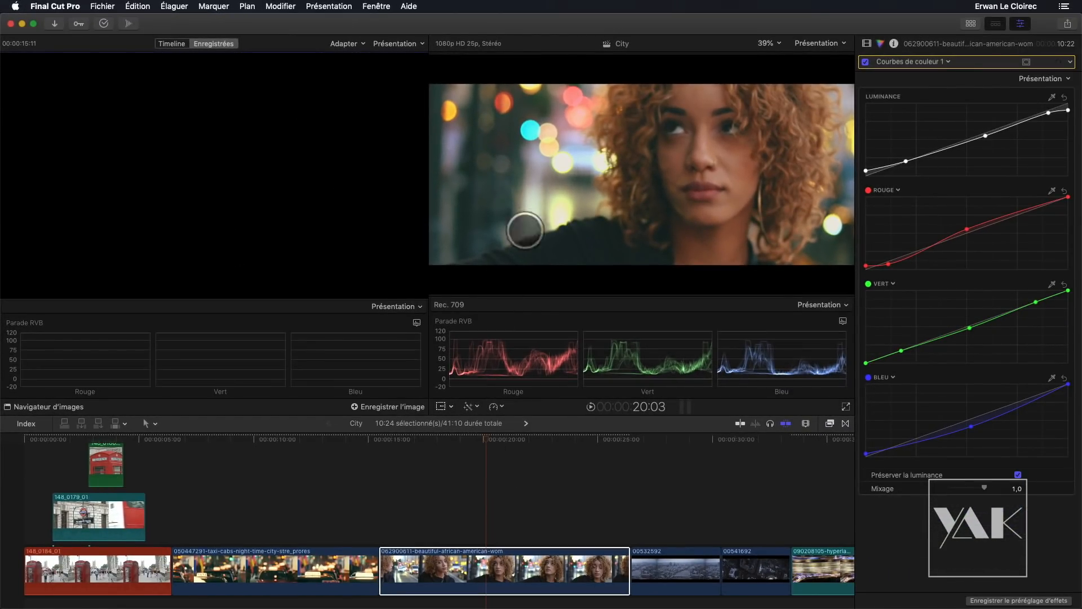
left_click_drag(483, 437, 476, 437)
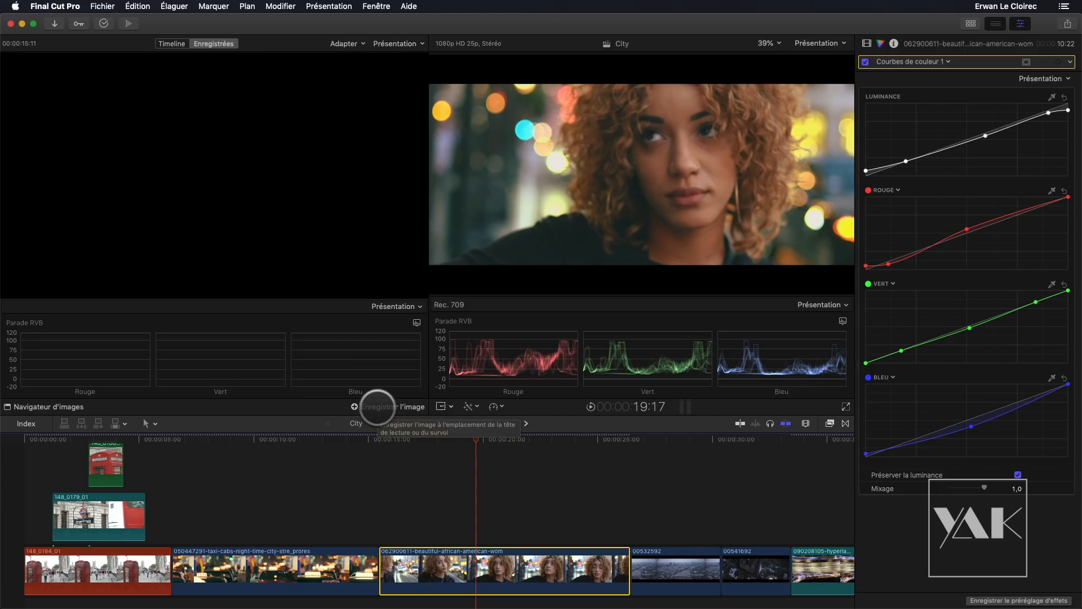
left_click(378, 406)
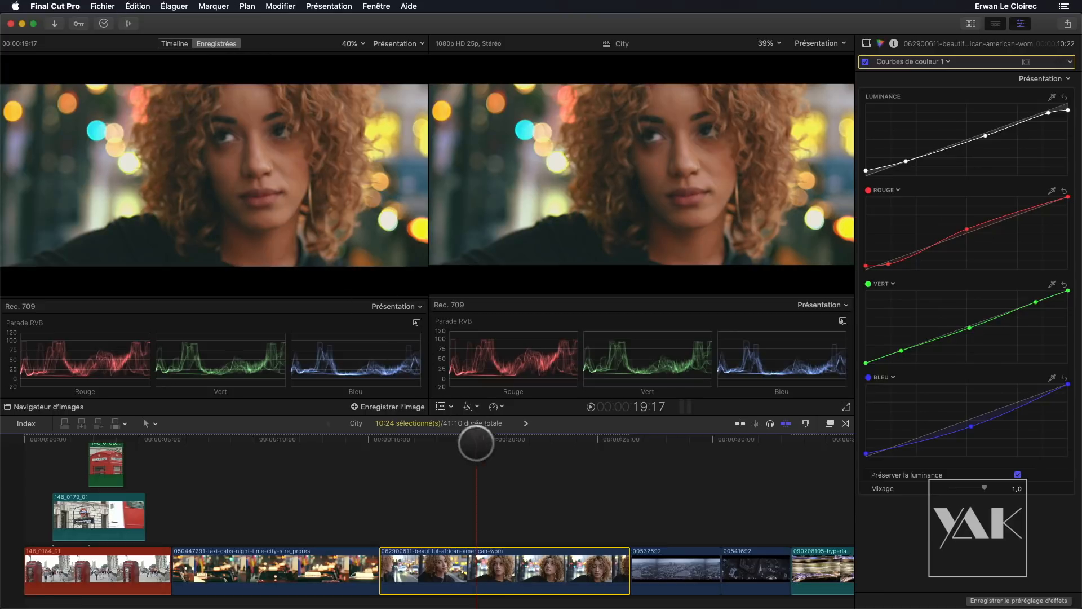
- Compare the saved frame with other moments of the woman's clip, leaving the playhead at 20:05
left_click(504, 439)
left_click_drag(519, 442, 491, 498)
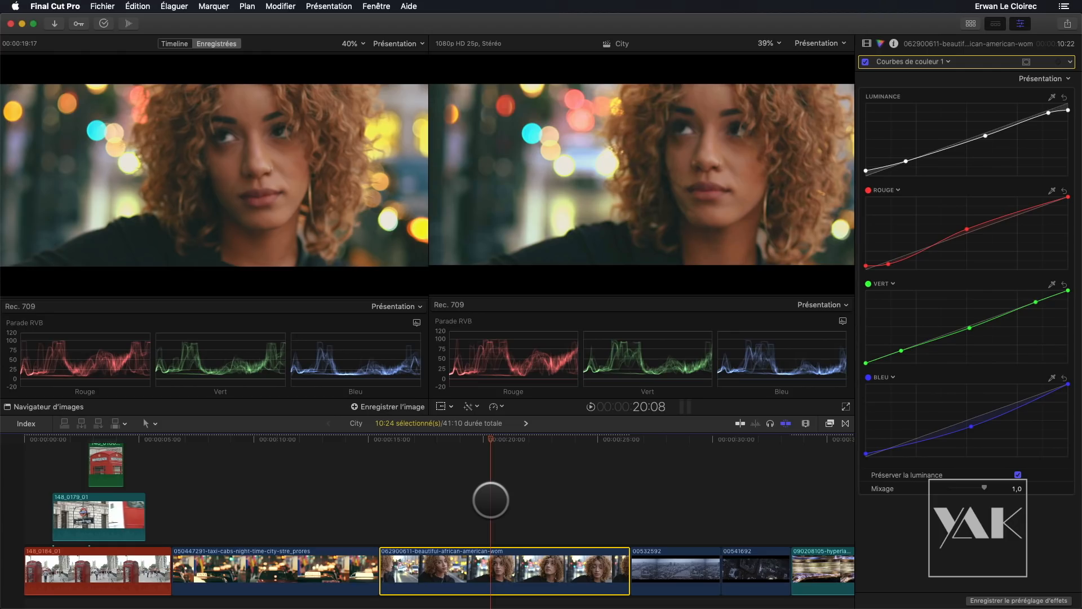
mouse_move(482, 445)
left_mouse_down()
mouse_move(515, 442)
mouse_move(488, 442)
left_mouse_up()
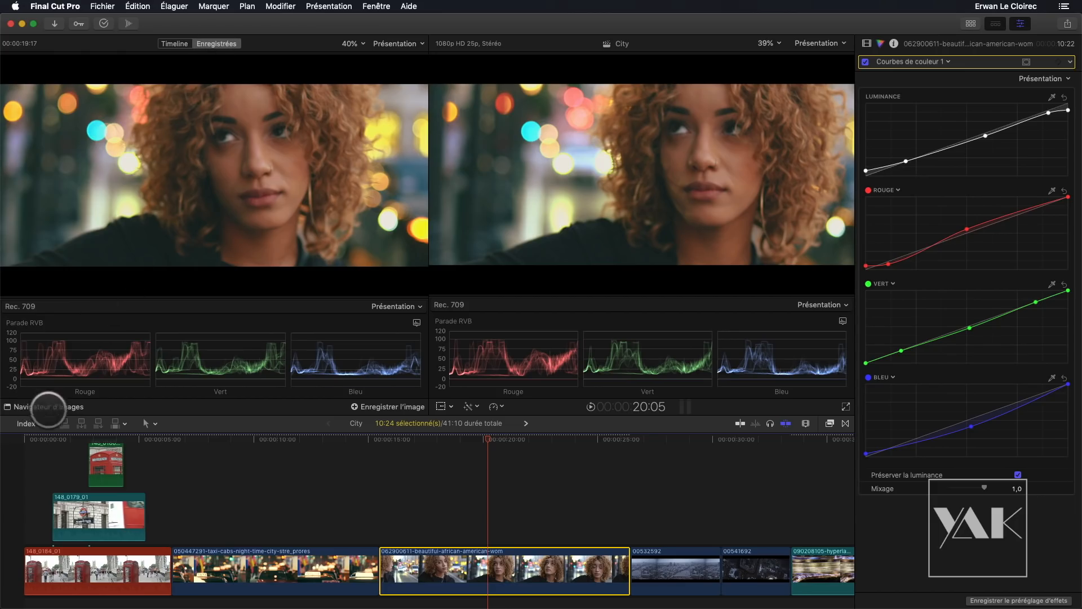
- Open the saved-frame browser and replace the inspector with the library browser showing the Ref_colors event
left_click(39, 406)
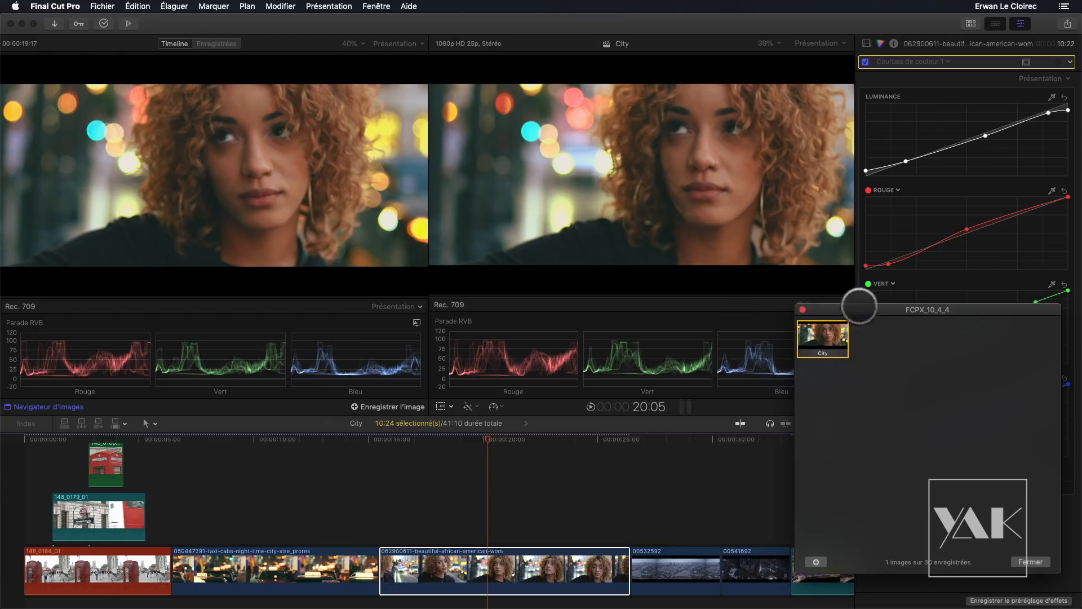
left_click_drag(810, 295, 415, 297)
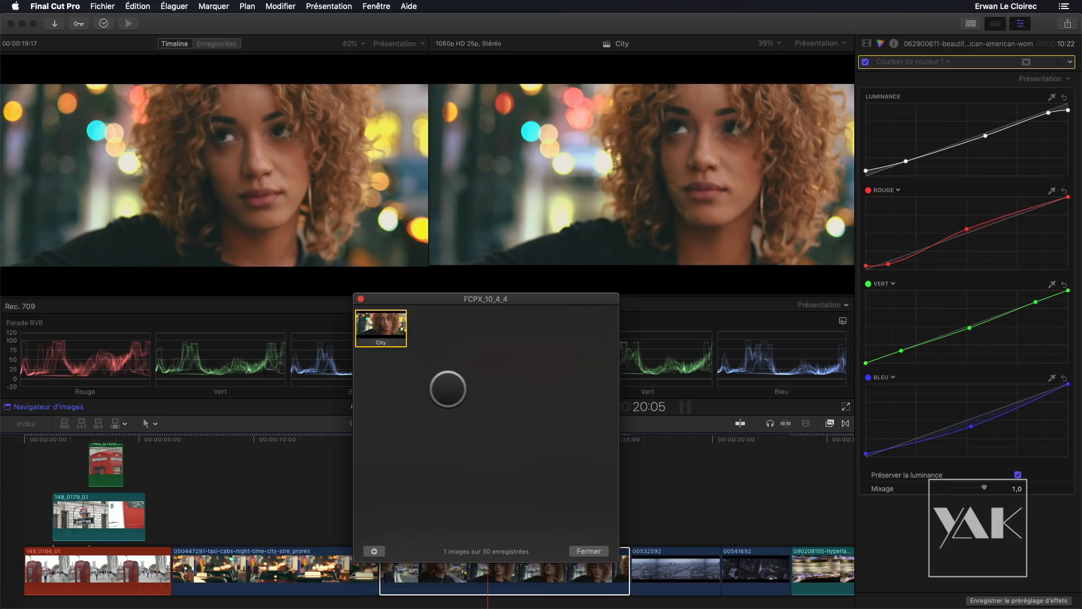
key("super+4")
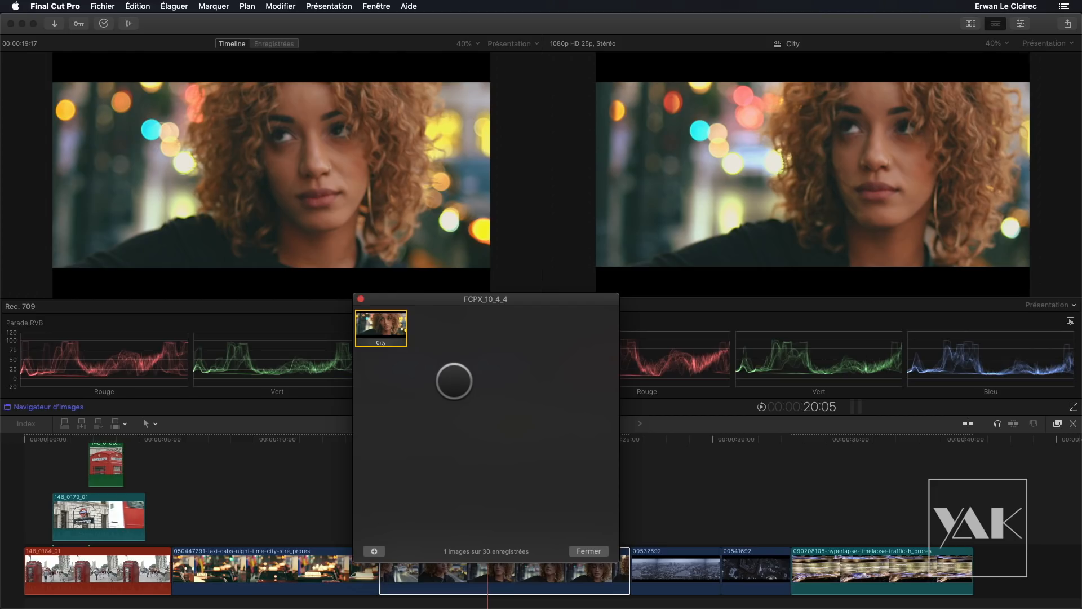
key("ctrl+super+1")
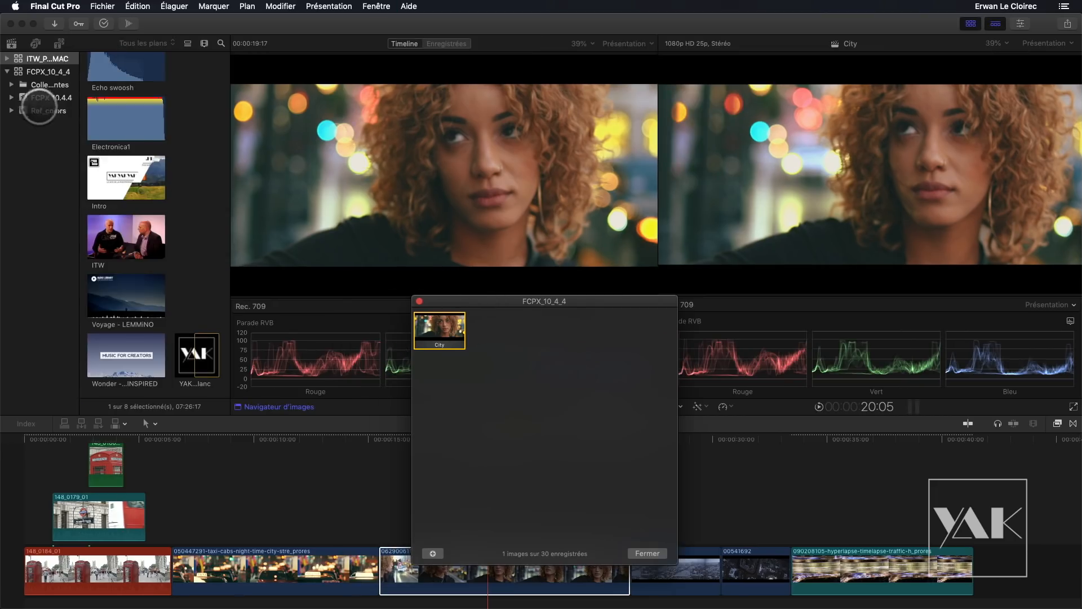
left_click(44, 110)
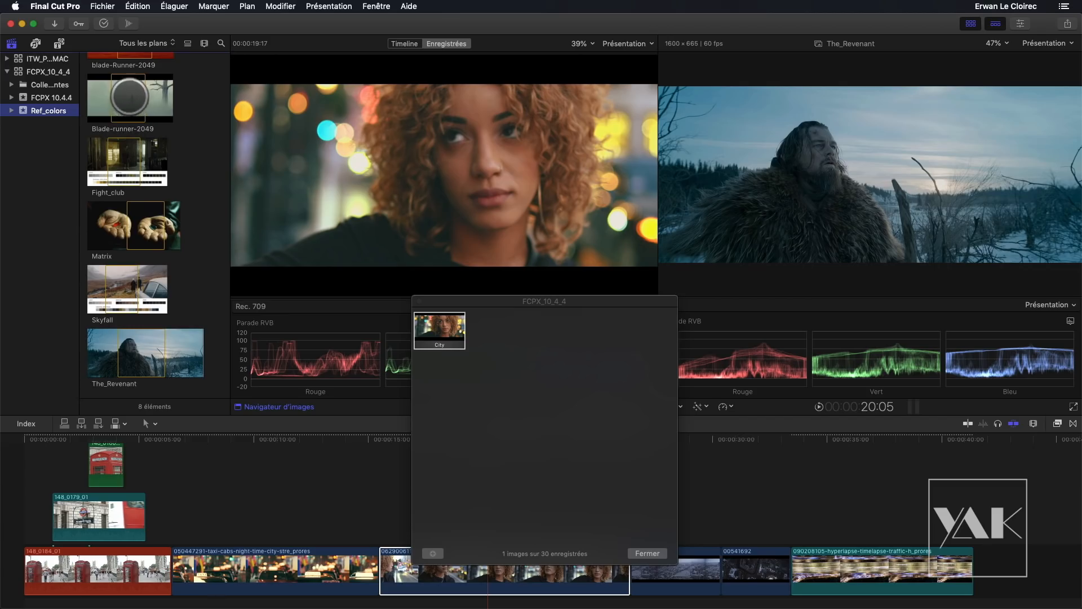
left_click_drag(540, 309, 566, 314)
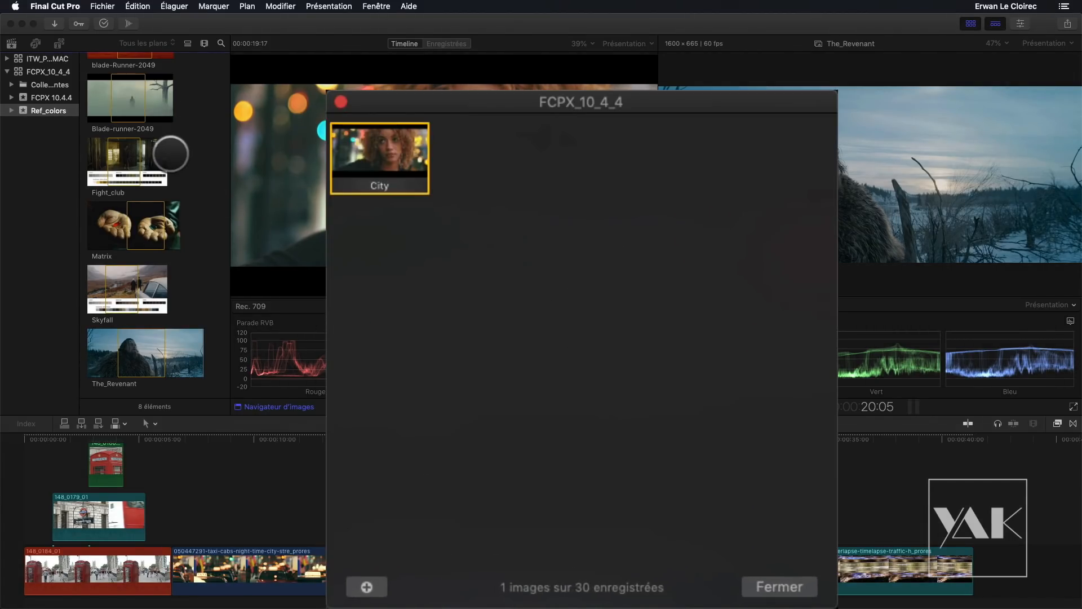
- Save frames of the Amelie-Poulain still and the orange blade-Runner-2049 still in the frame browser
scroll(169, 152, "up", 5)
left_click(169, 155)
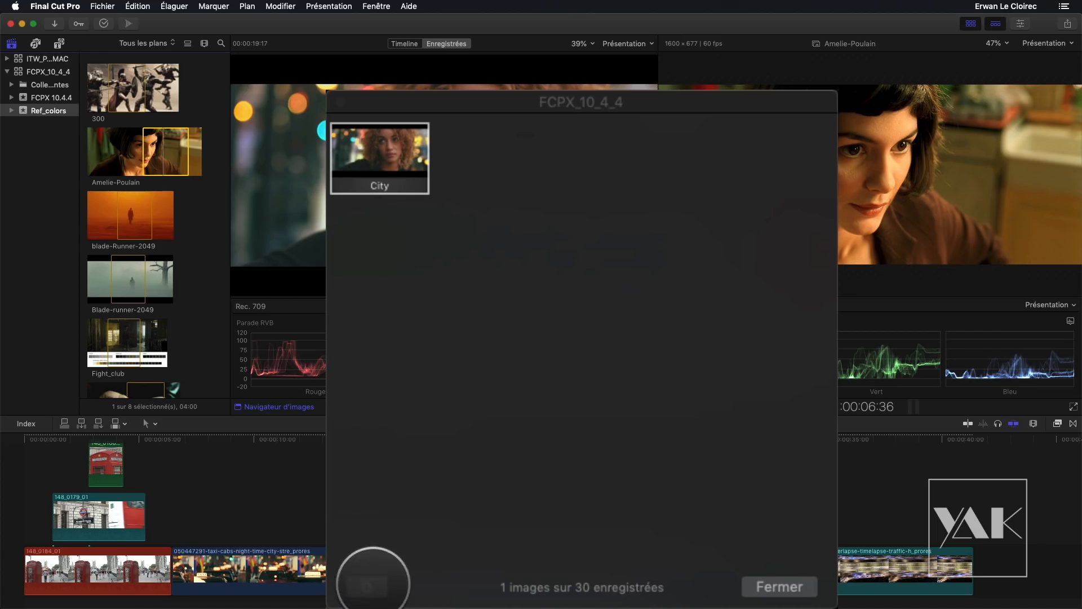
left_click(366, 584)
left_click(366, 586)
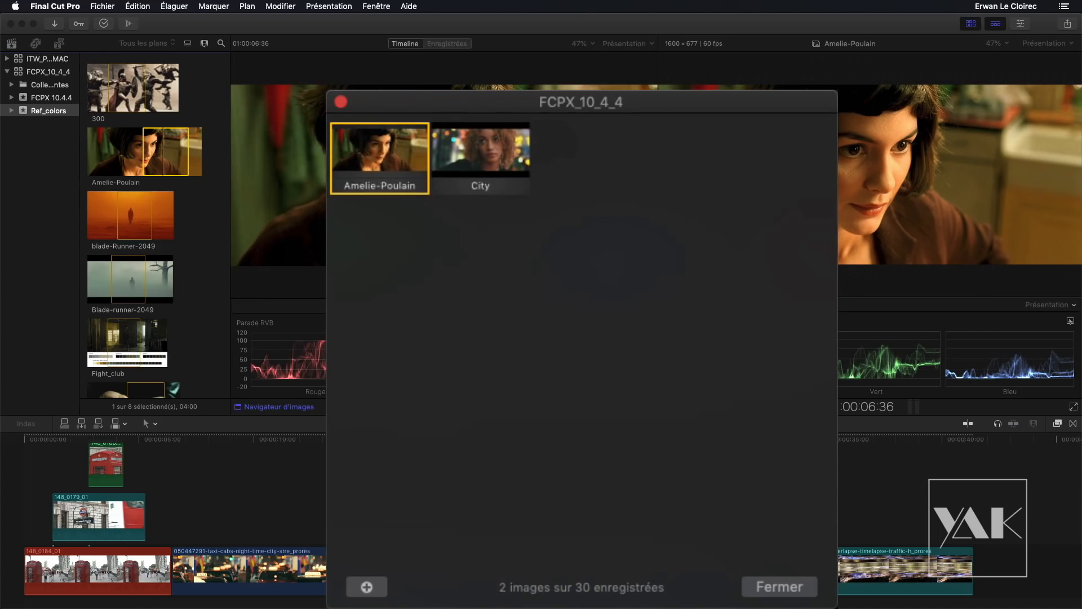
left_click(134, 215)
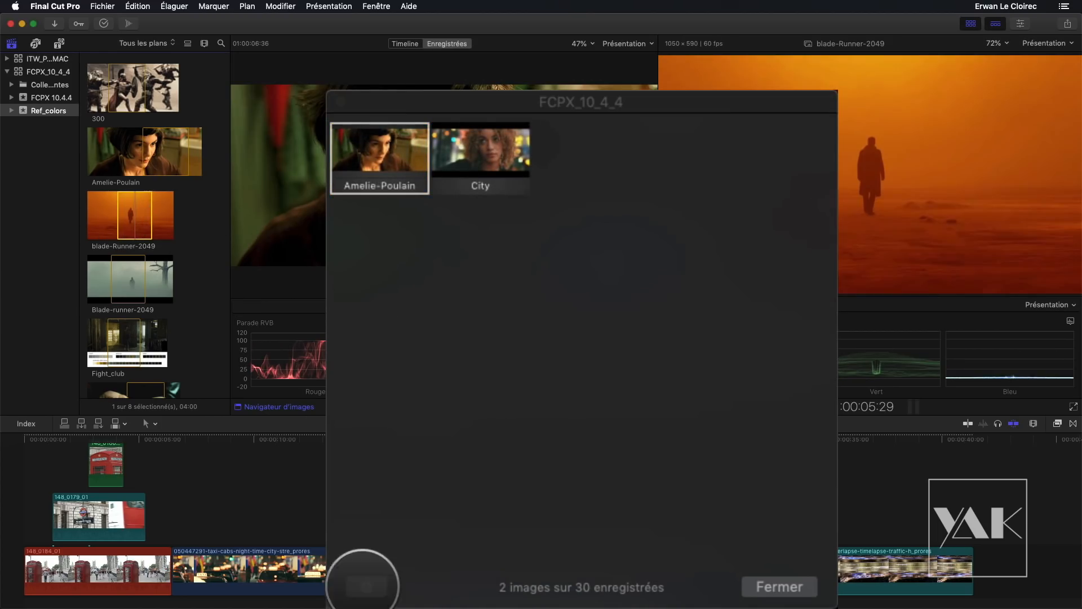
left_click(366, 584)
left_click(367, 584)
- Add frames of the foggy Blade-runner-2049 still and the 300 still to the saved references
left_click(130, 281)
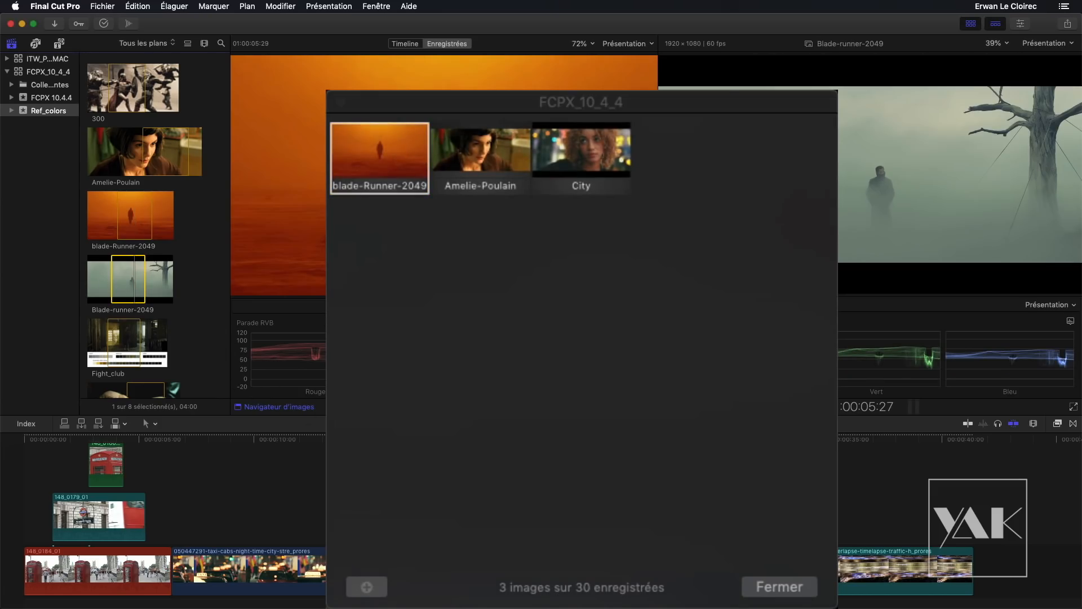
left_click(367, 586)
left_click(367, 586)
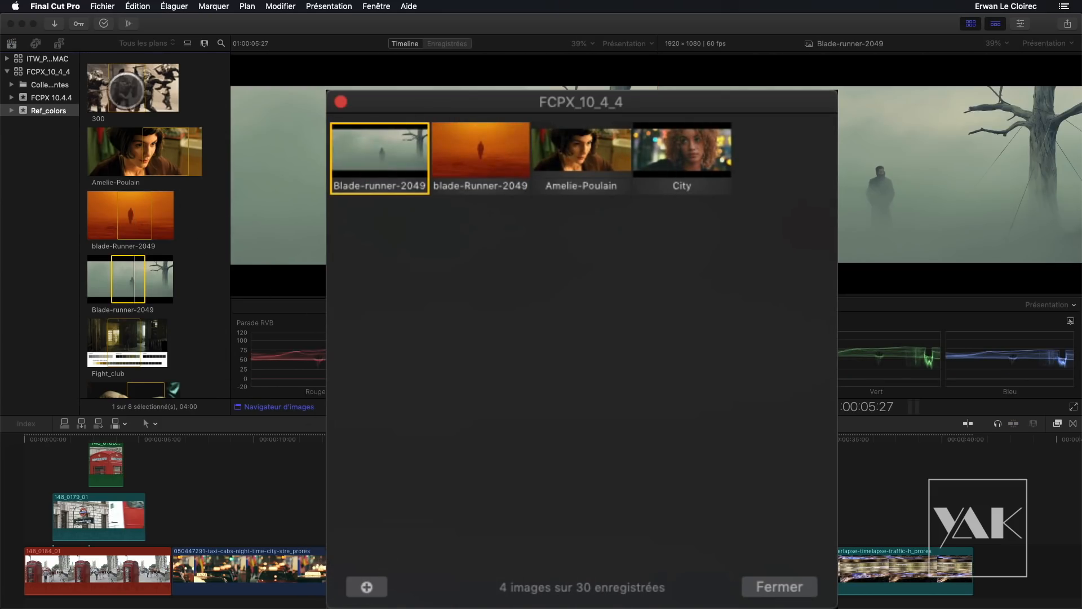
left_click(126, 89)
left_click(366, 586)
left_click(366, 586)
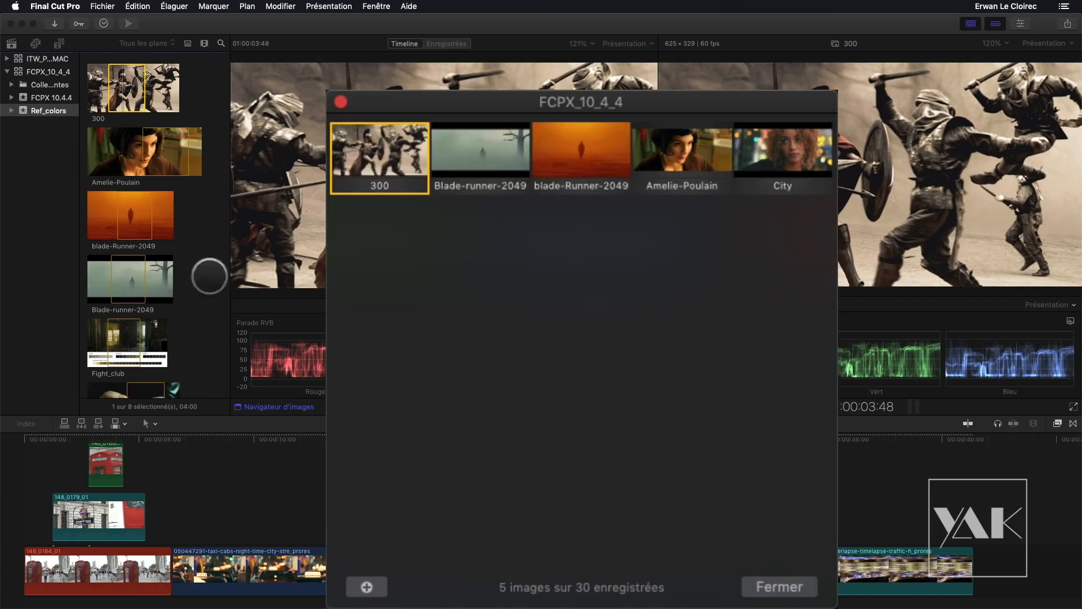
- Save the Matrix and The_Revenant stills from Ref_colors as reference frames
scroll(181, 240, "down", 5)
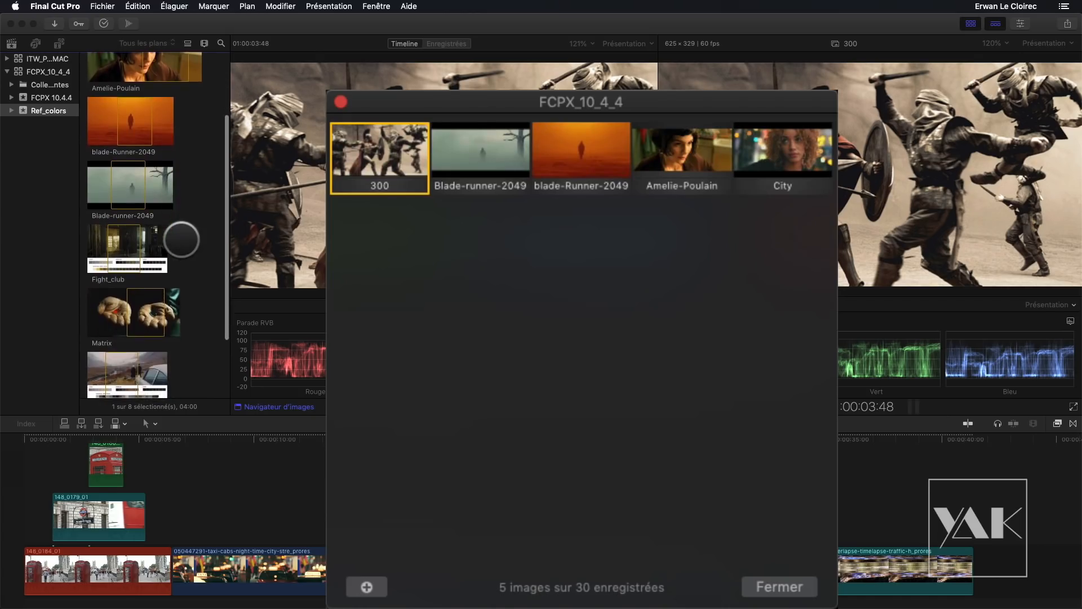
left_click(172, 335)
left_click(367, 586)
left_click(366, 586)
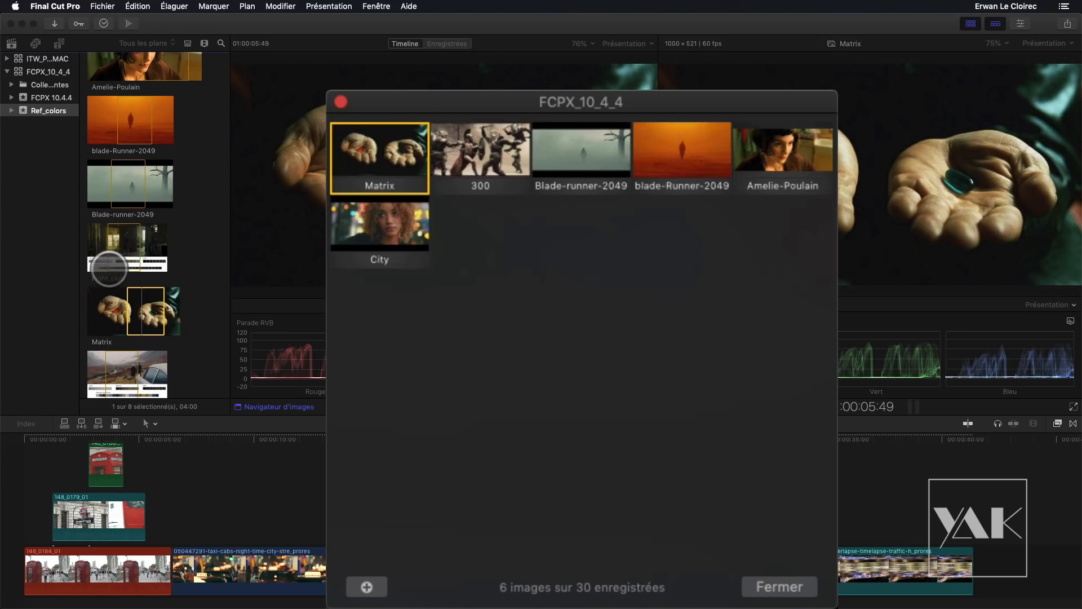
scroll(109, 268, "down", 3)
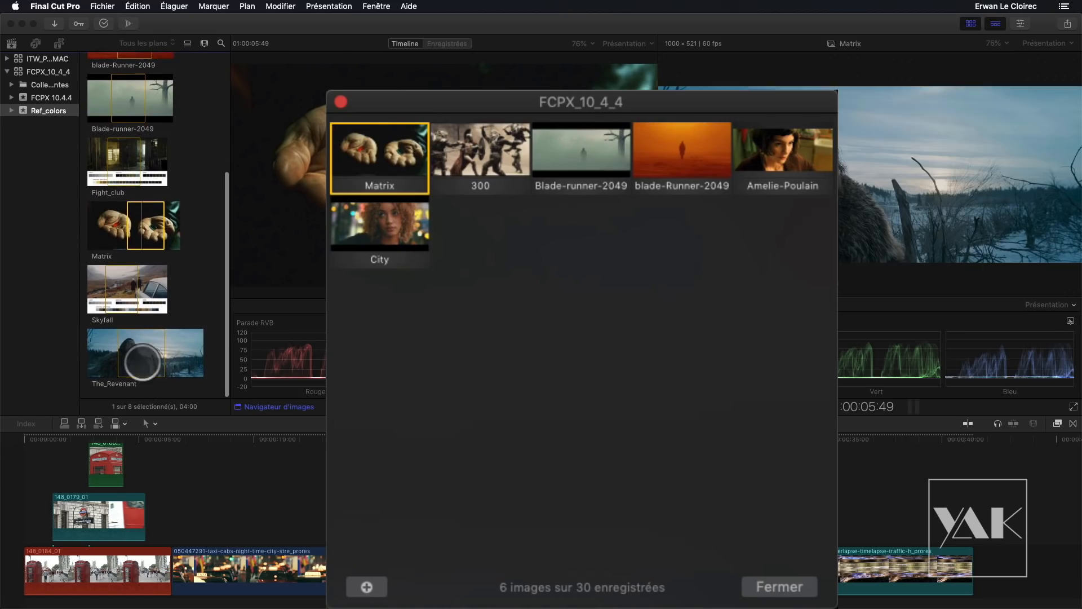
left_click(142, 361)
left_click(362, 579)
left_click(363, 581)
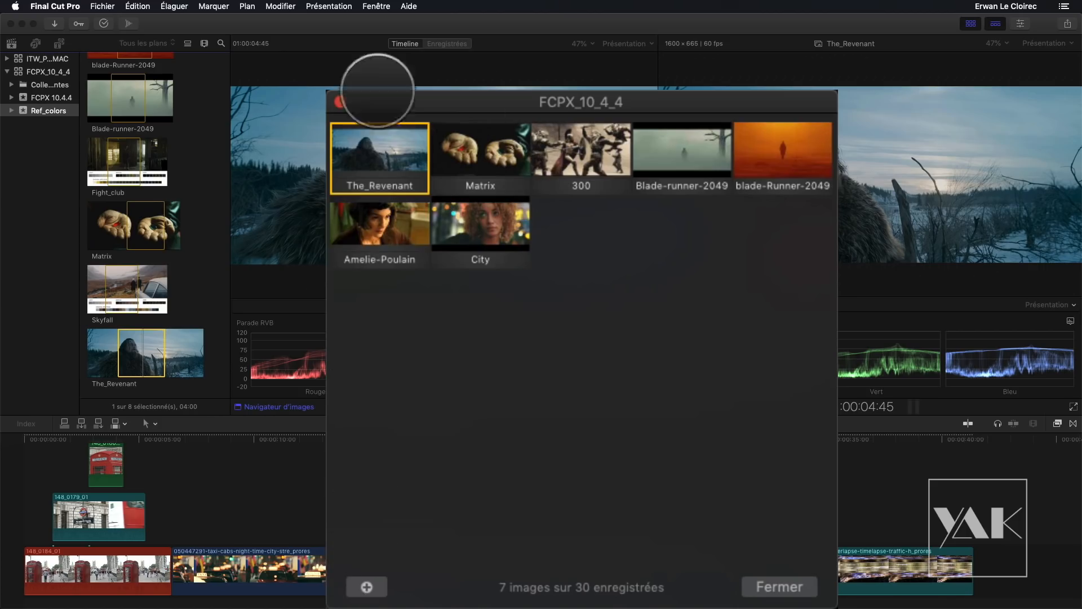
- View the saved Matrix, 300 and The_Revenant frames one after another in the comparison viewer
left_click(490, 147)
left_click(574, 176)
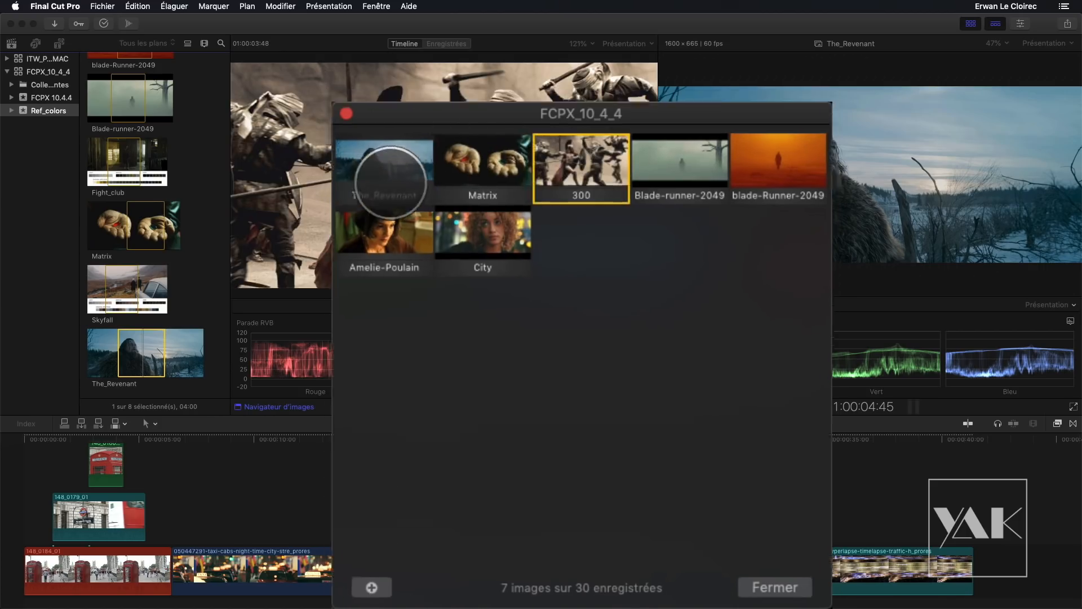
left_click(383, 166)
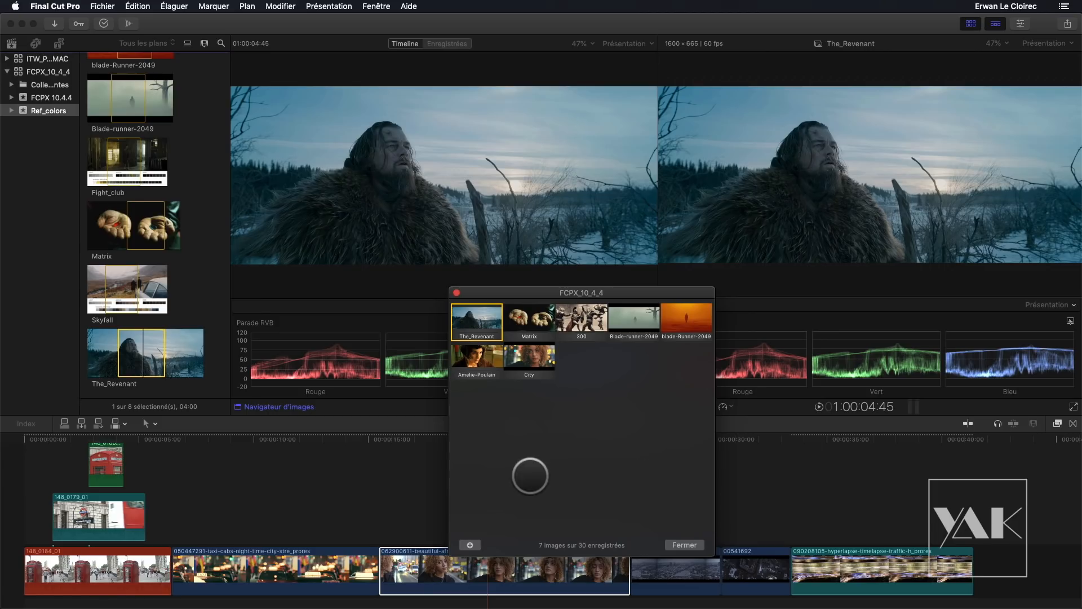
left_click(137, 340)
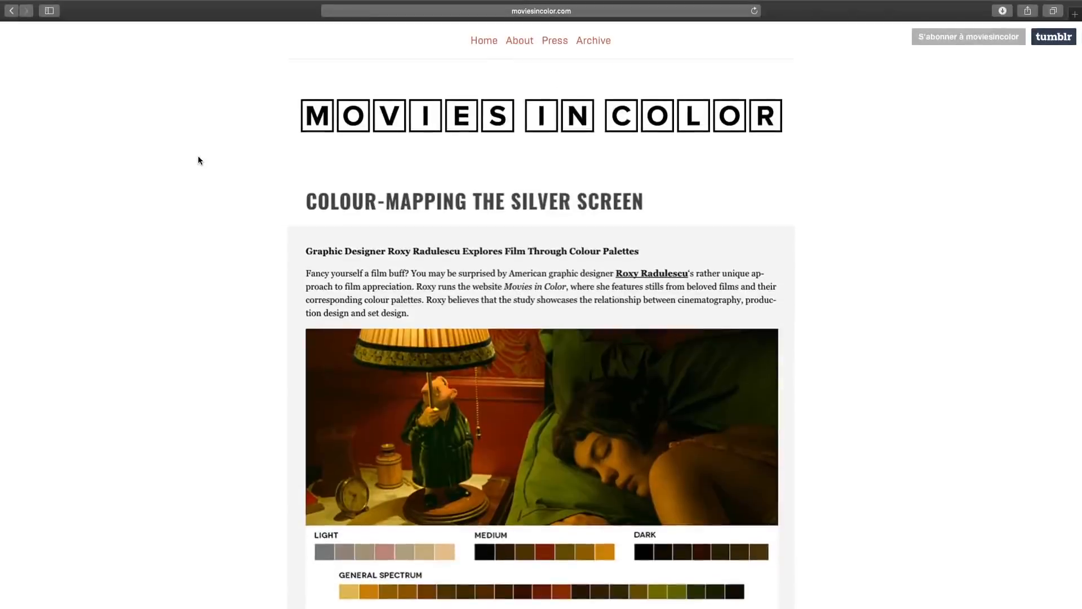
- In the web browser, look through the film stills and their colour palettes on moviesincolor.com
scroll(198, 160, "down", 5)
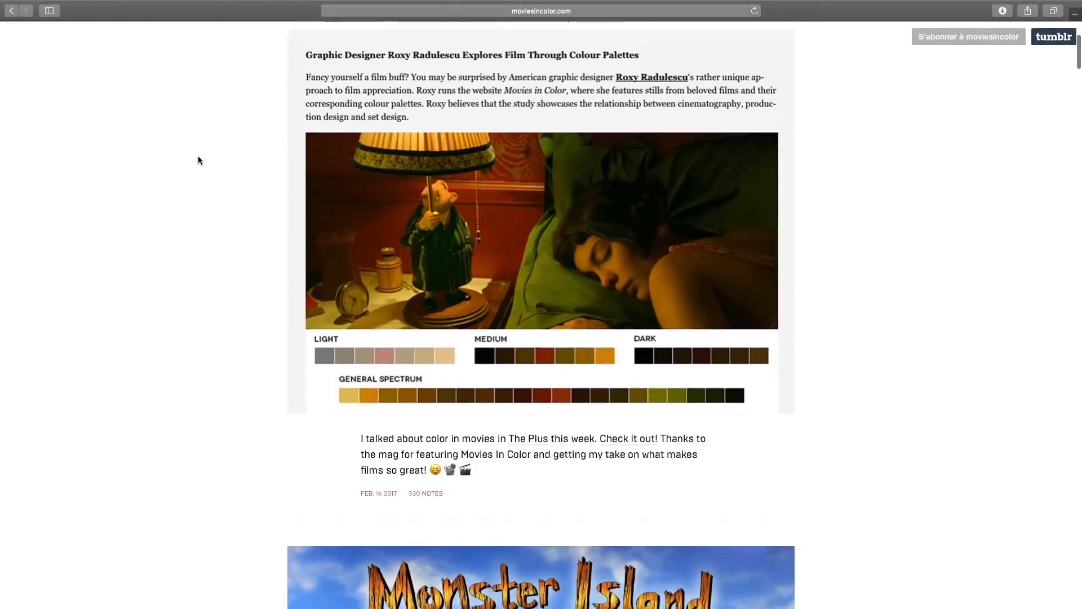
scroll(198, 157, "down", 10)
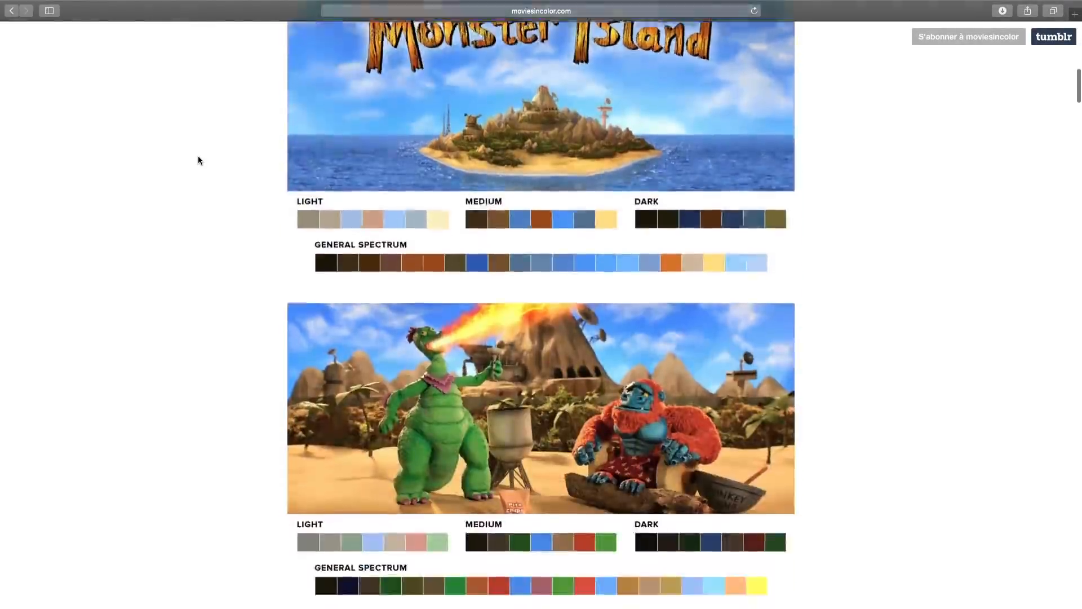
scroll(198, 160, "down", 12)
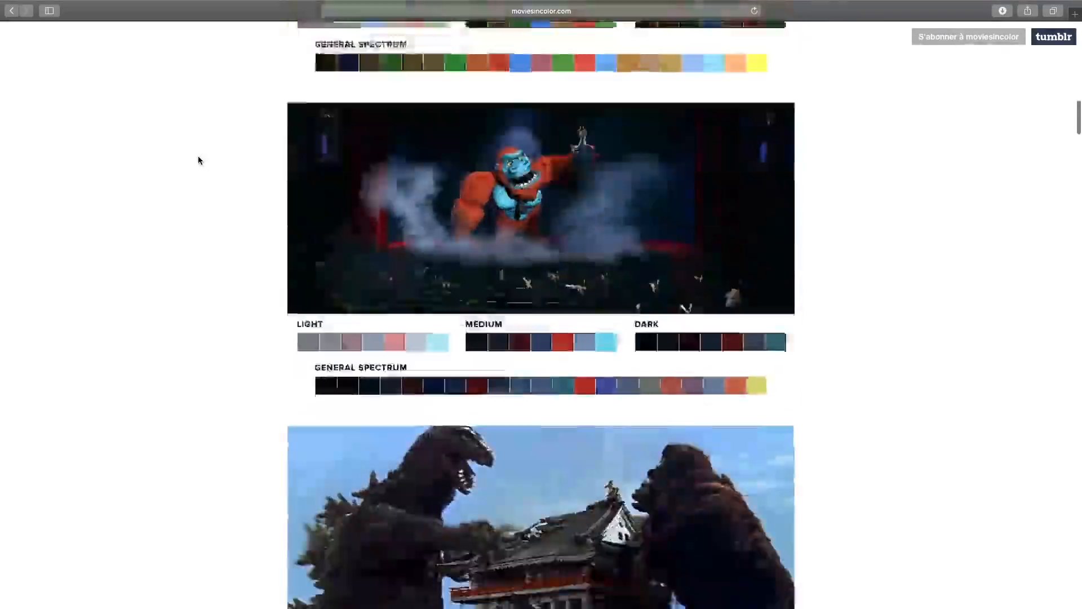
scroll(198, 160, "down", 9)
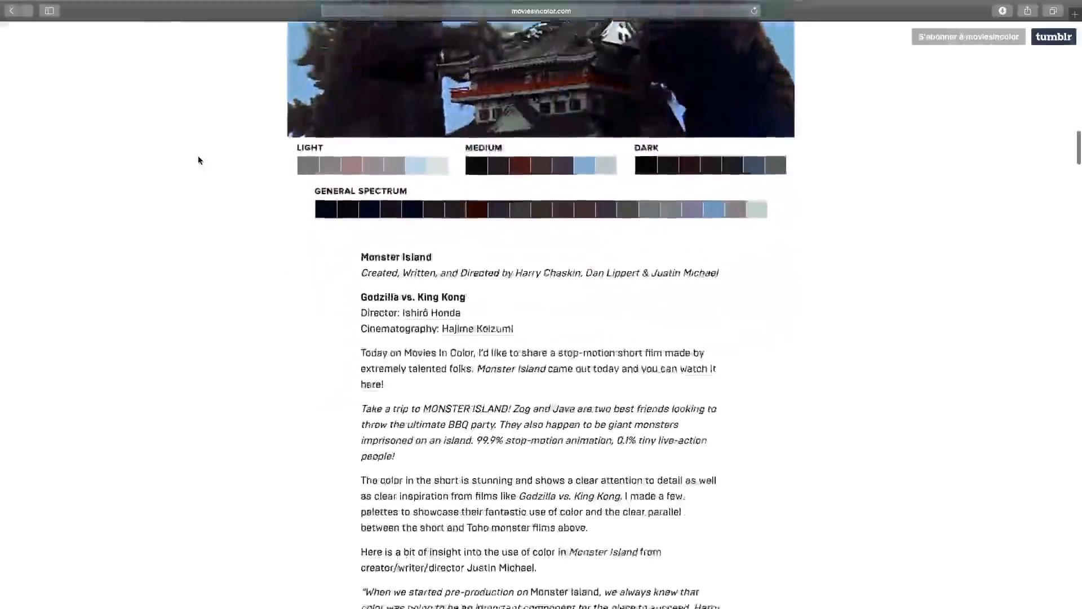
scroll(198, 160, "down", 9)
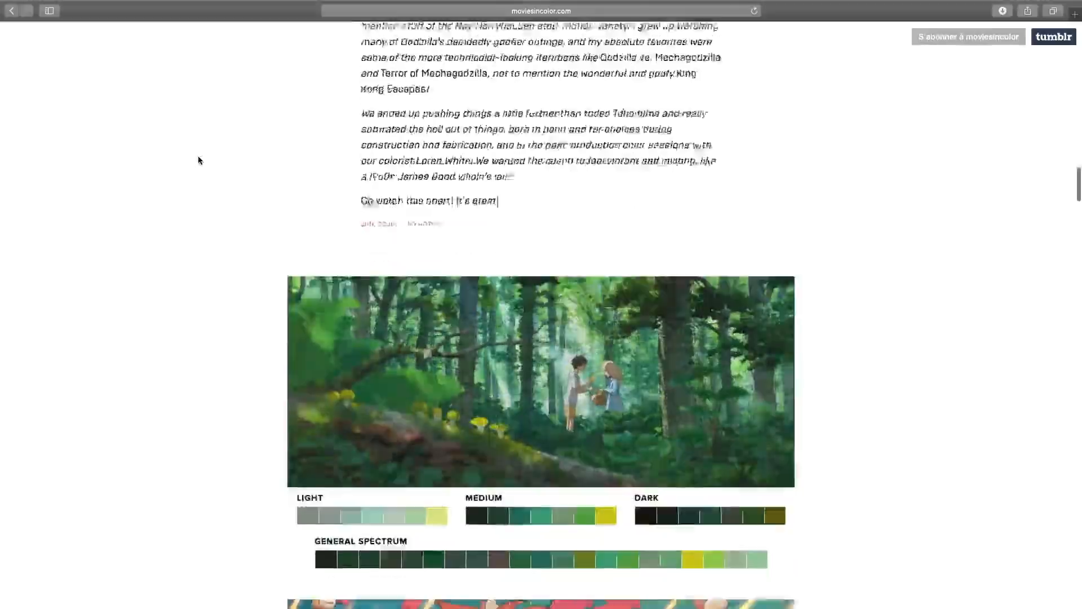
scroll(198, 160, "down", 6)
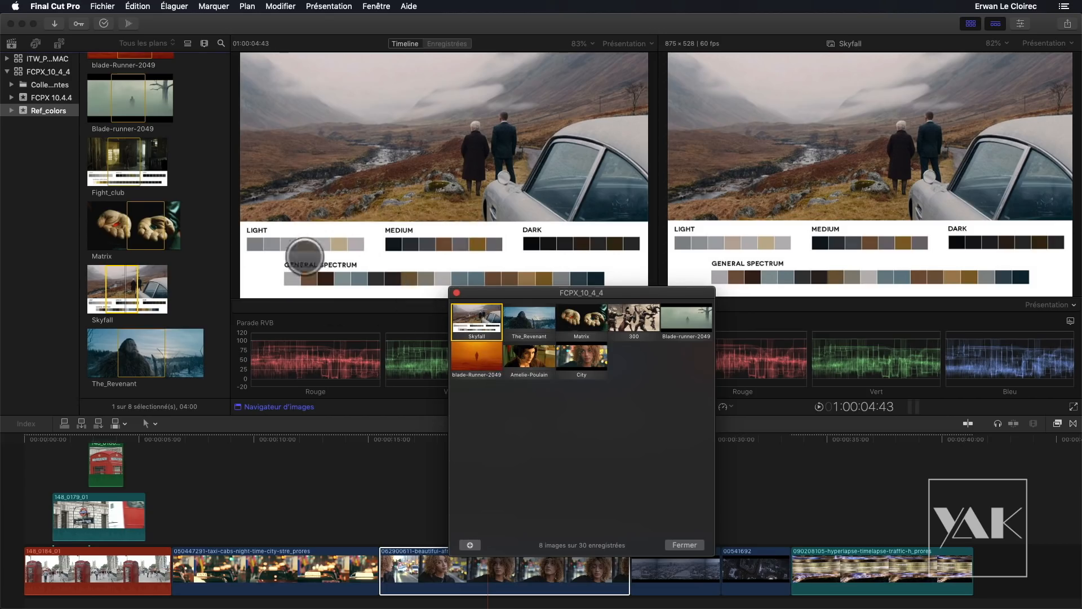
- Back in Final Cut Pro, save the Fight_club still as a reference frame and compare it with the saved Skyfall frame
left_click(125, 163)
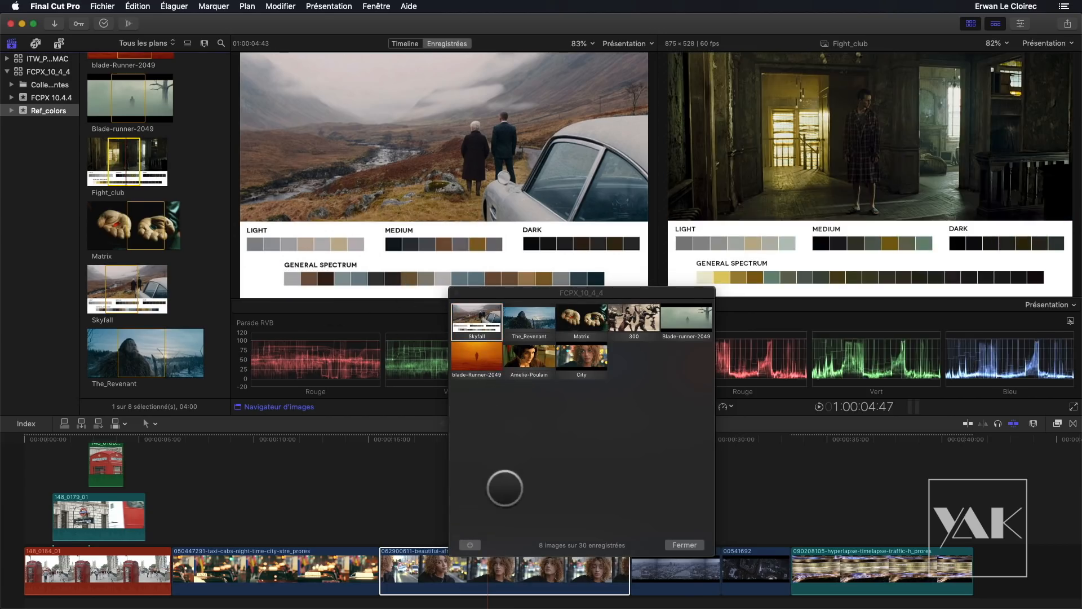
left_click(471, 543)
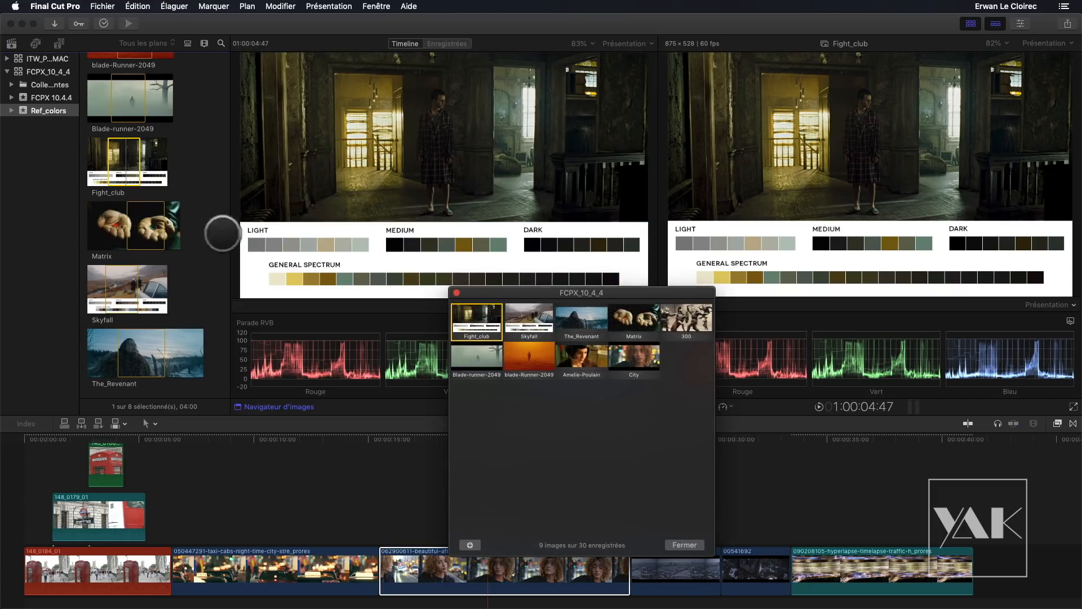
left_click(528, 318)
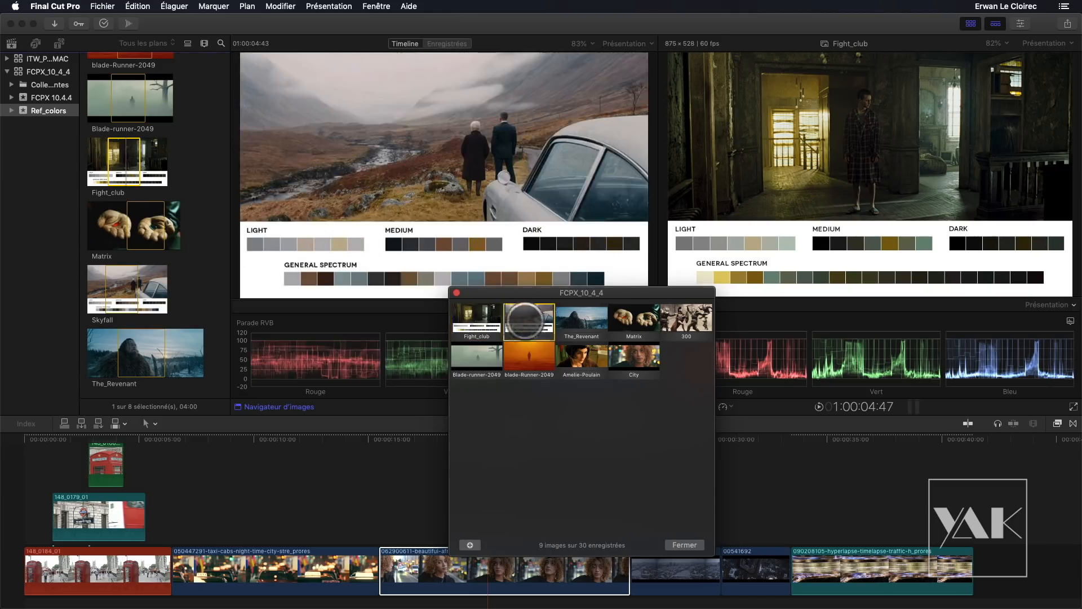
left_click(475, 318)
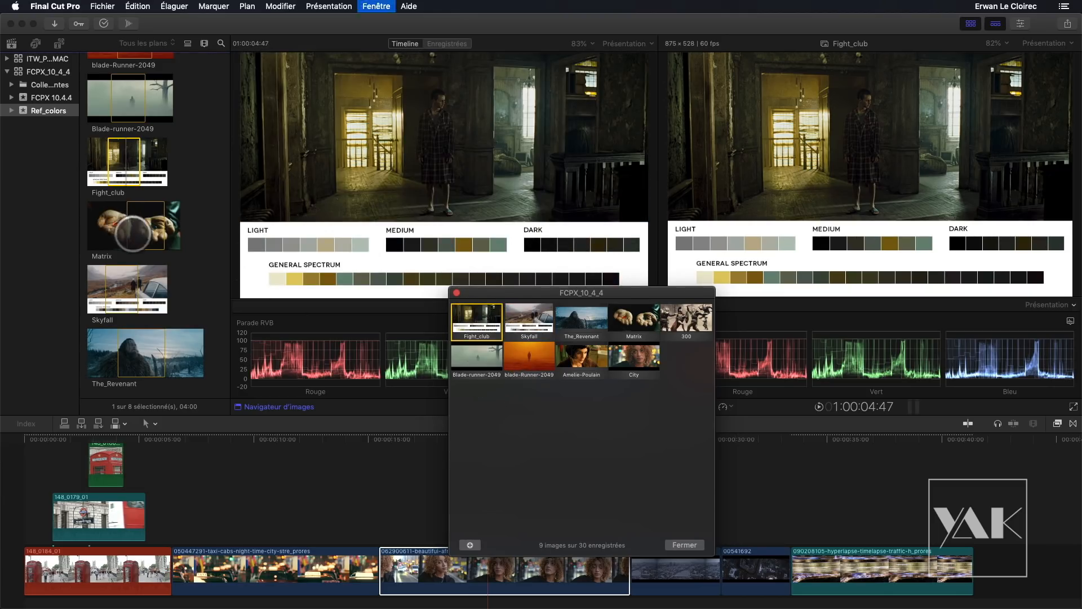
- Hide the library browser and bring the City timeline back into the main viewer
key("ctrl+super+1")
left_click_drag(539, 290, 512, 273)
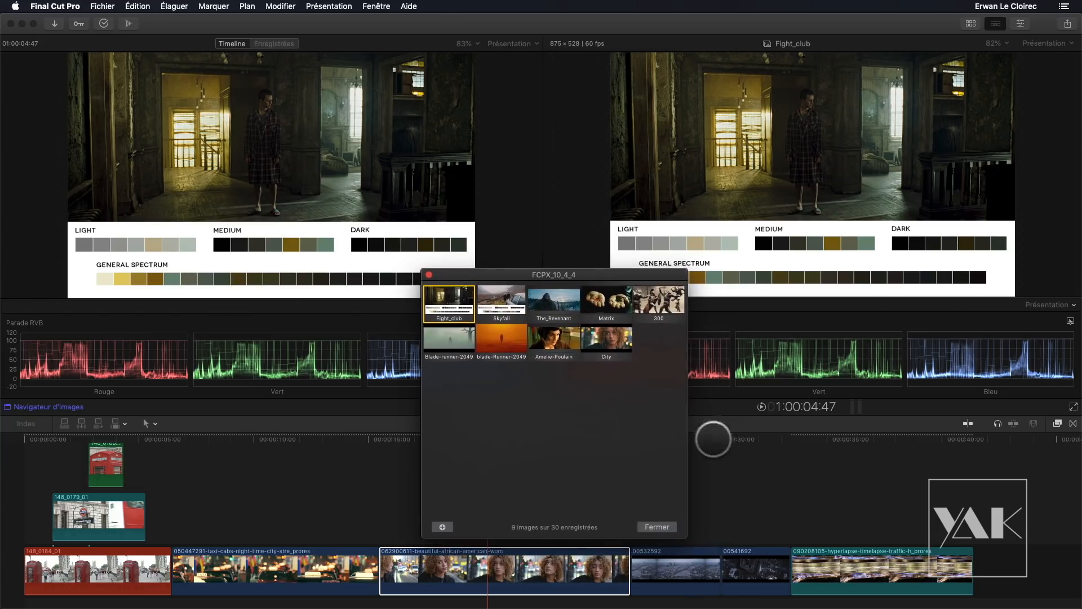
left_click(703, 438)
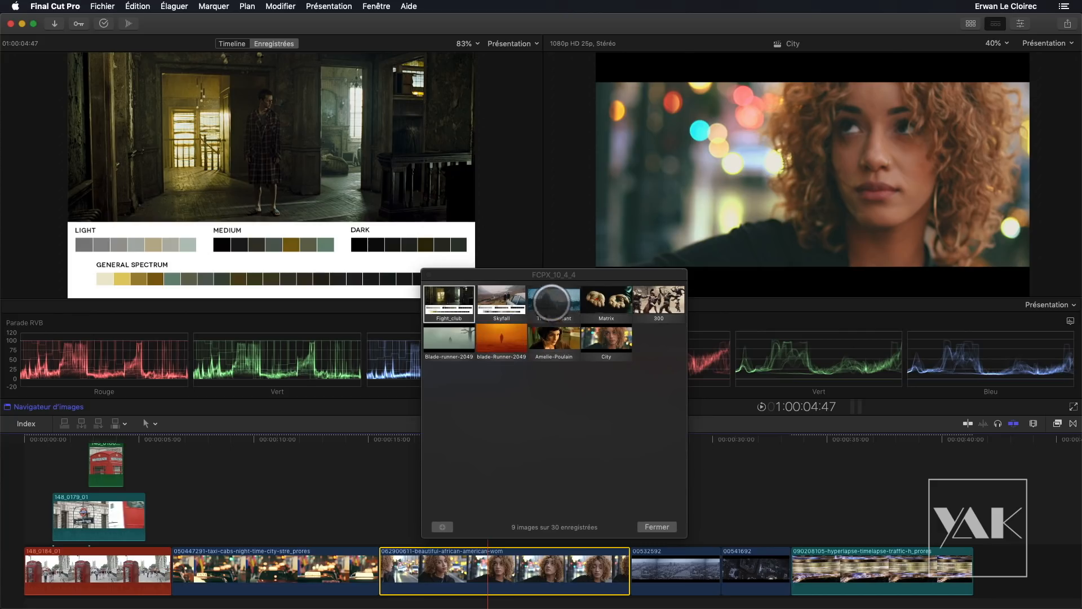
- Load the saved The_Revenant frame as the comparison reference, move the frame browser aside, and place the playhead at 20:09
left_click(552, 298)
left_click_drag(505, 275, 119, 253)
left_click(485, 441)
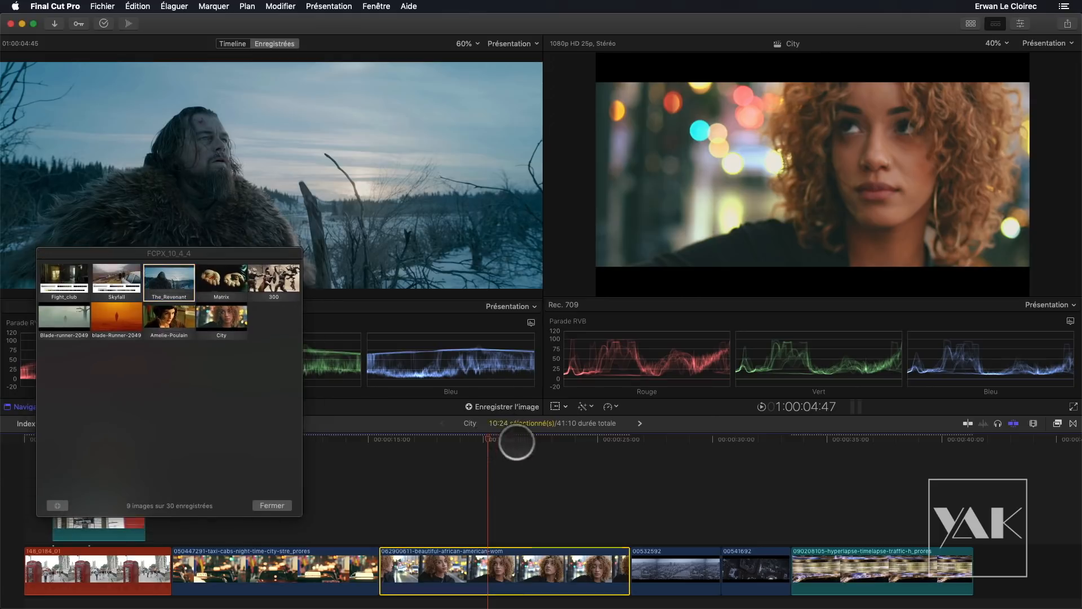
mouse_move(498, 441)
left_mouse_down()
mouse_move(519, 442)
mouse_move(491, 444)
left_mouse_up()
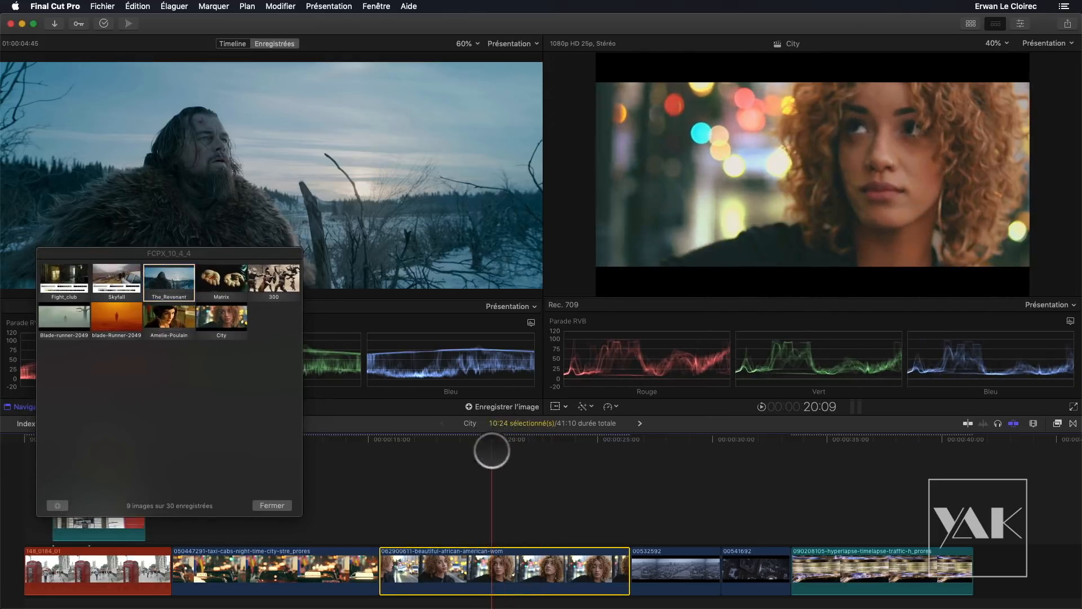
- Compare the current shot in turn with the saved Amelie-Poulain, orange Blade-Runner-2049, Matrix, 300 and City reference frames
left_click(169, 323)
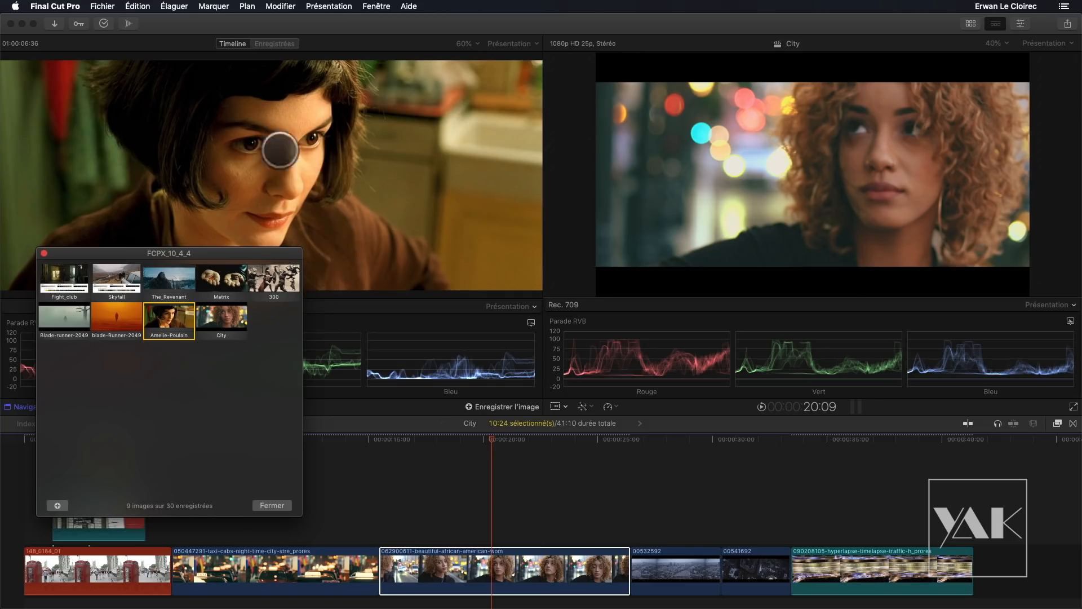
left_click(116, 321)
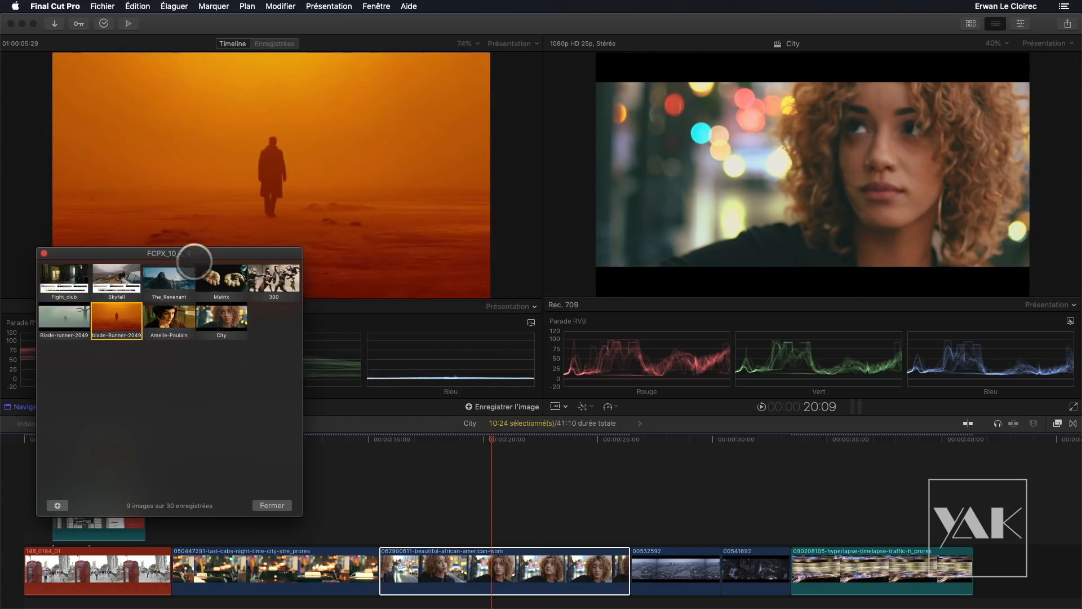
left_click(208, 320)
left_click(218, 278)
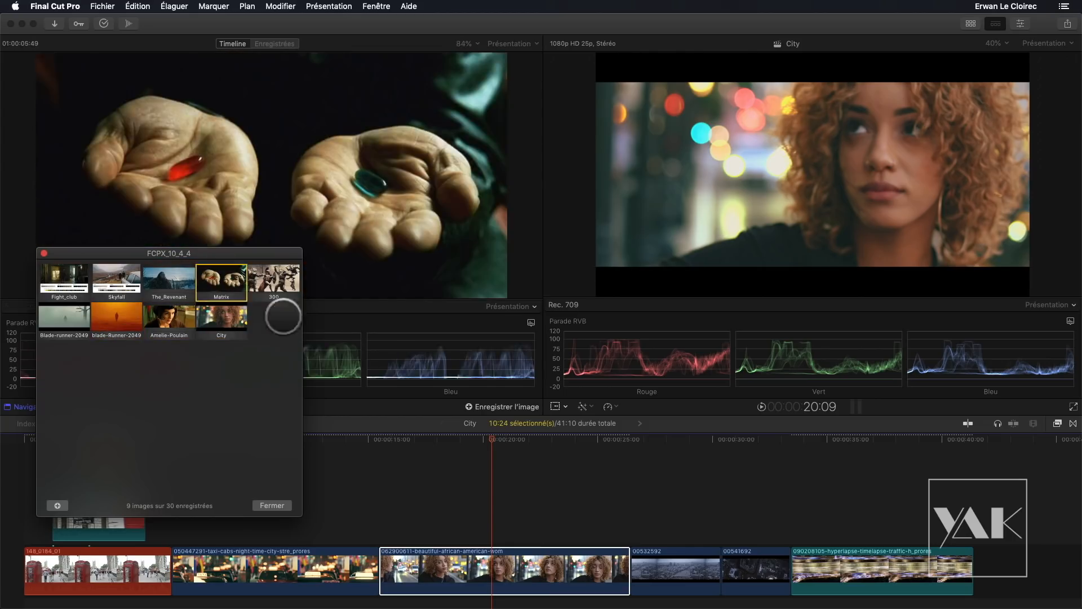
left_click(270, 276)
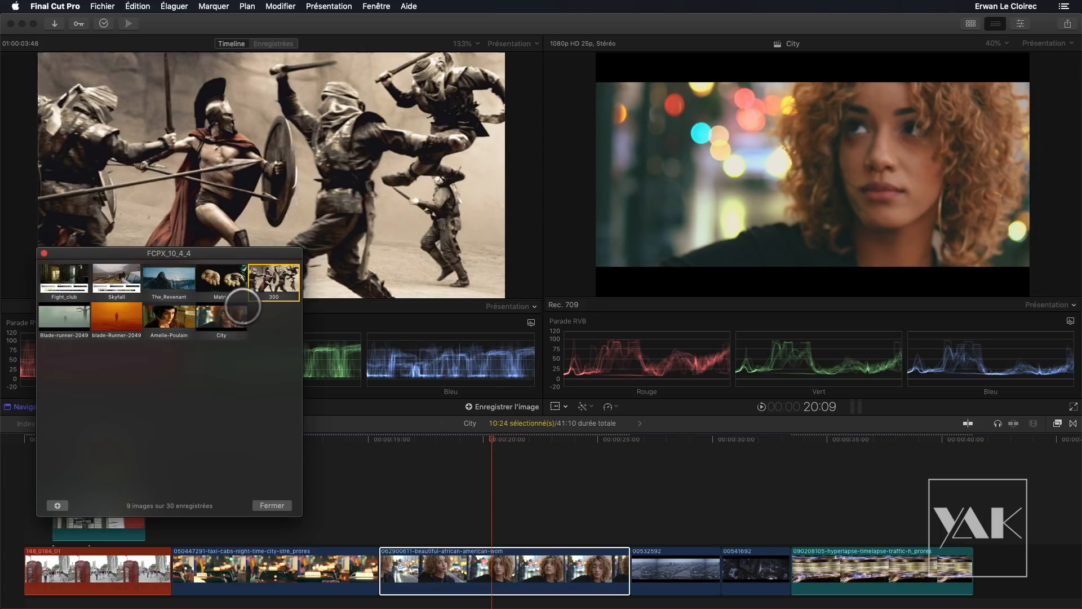
left_click(223, 320)
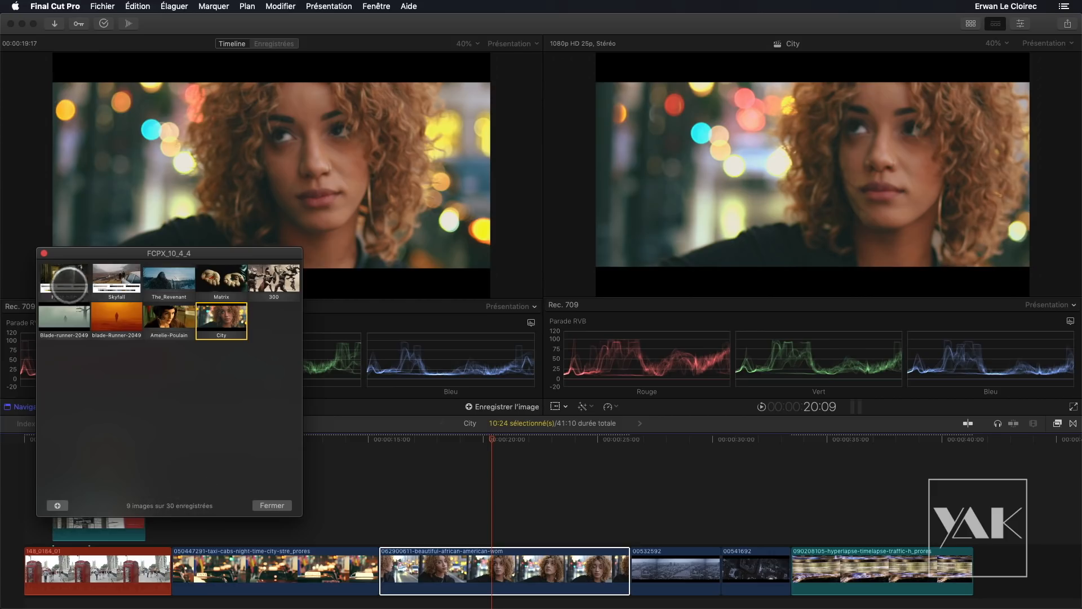
- Delete the Fight_club and Skyfall frames from the saved reference images
left_click(64, 282)
key("Delete")
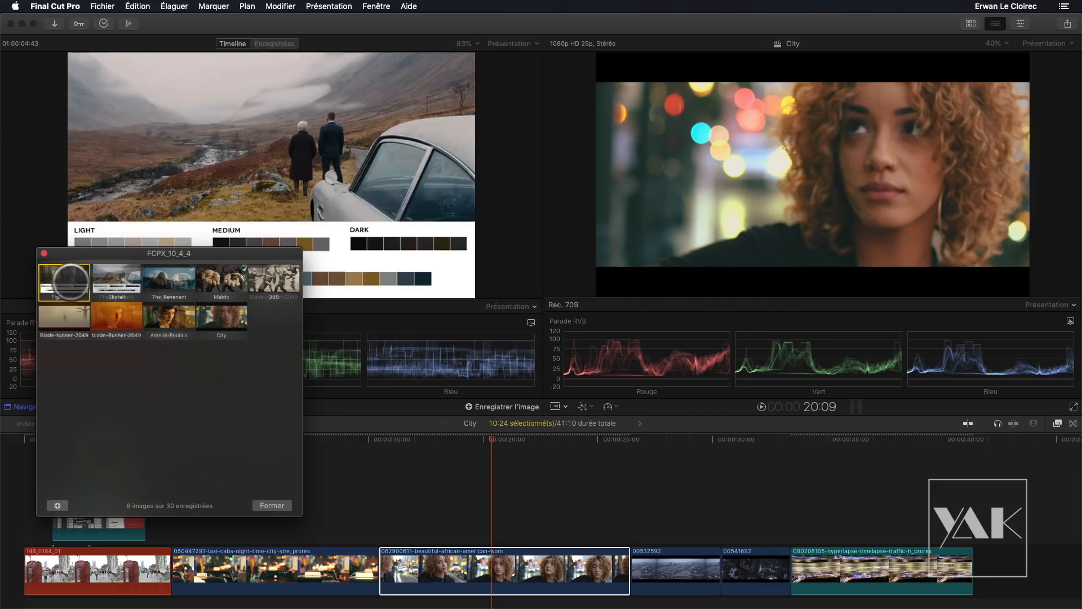
key("Delete")
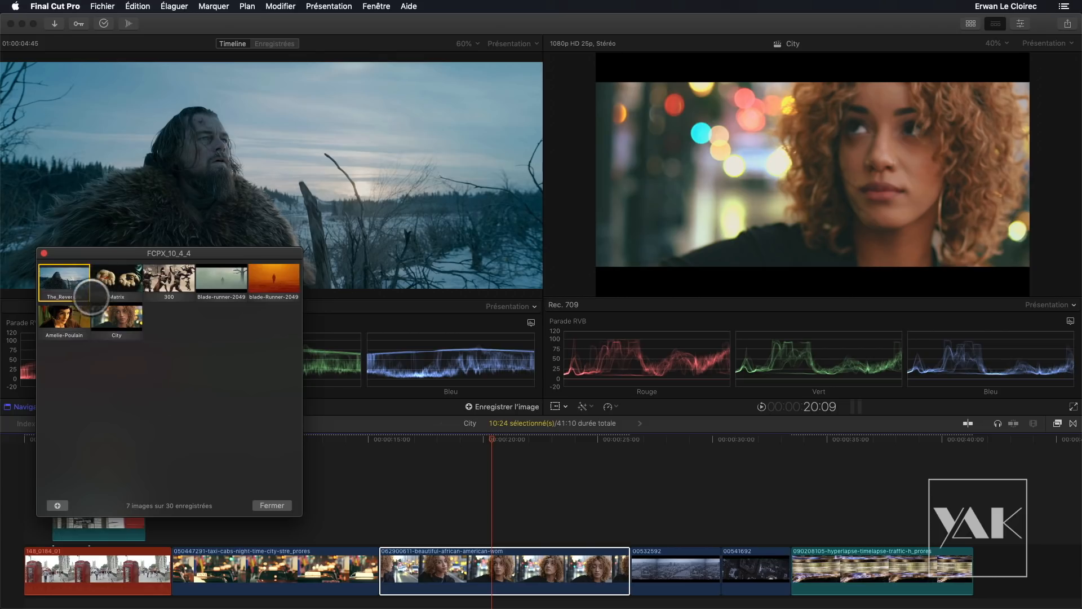
- View the saved Amelie-Poulain and Matrix frames as references and close the frame browser
left_click(70, 320)
left_click(117, 281)
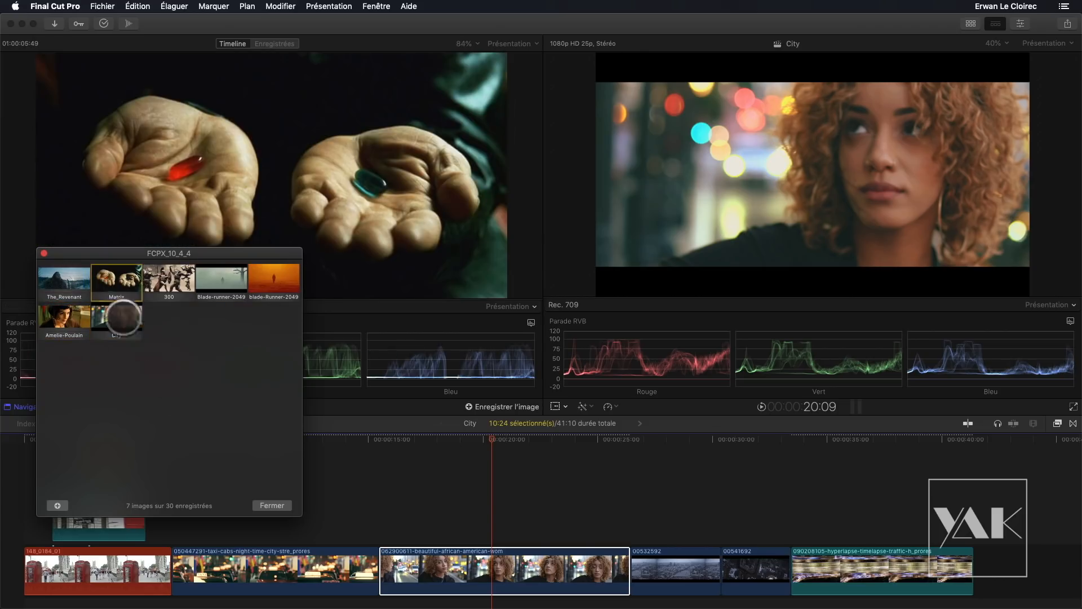
left_click(44, 253)
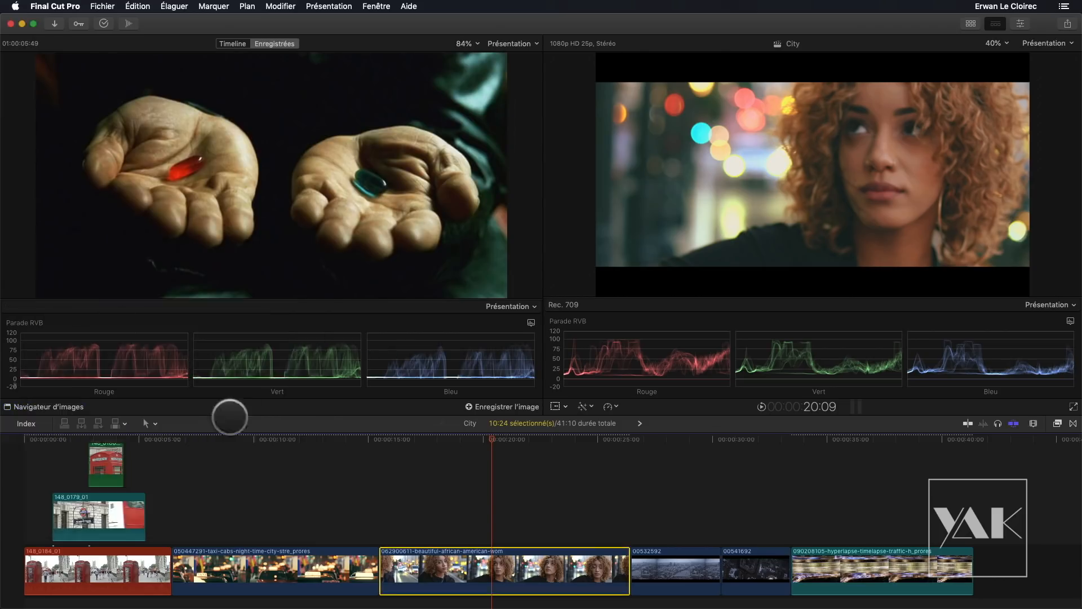
- Reopen the frame browser, go through the other saved frames, and leave the City frame loaded as the comparison reference
left_click(48, 405)
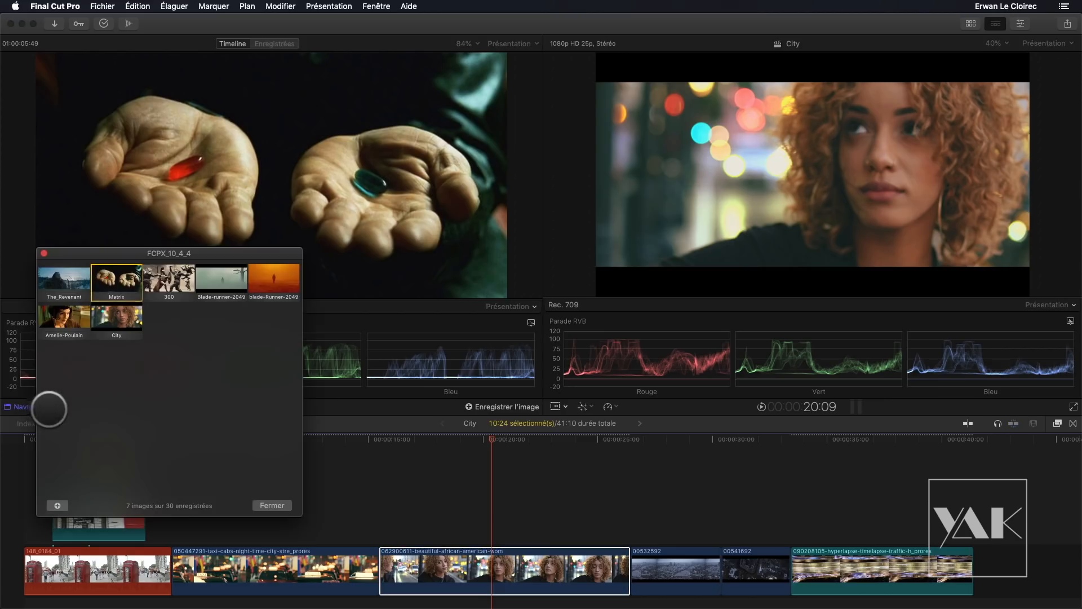
left_click(65, 281)
left_click(179, 282)
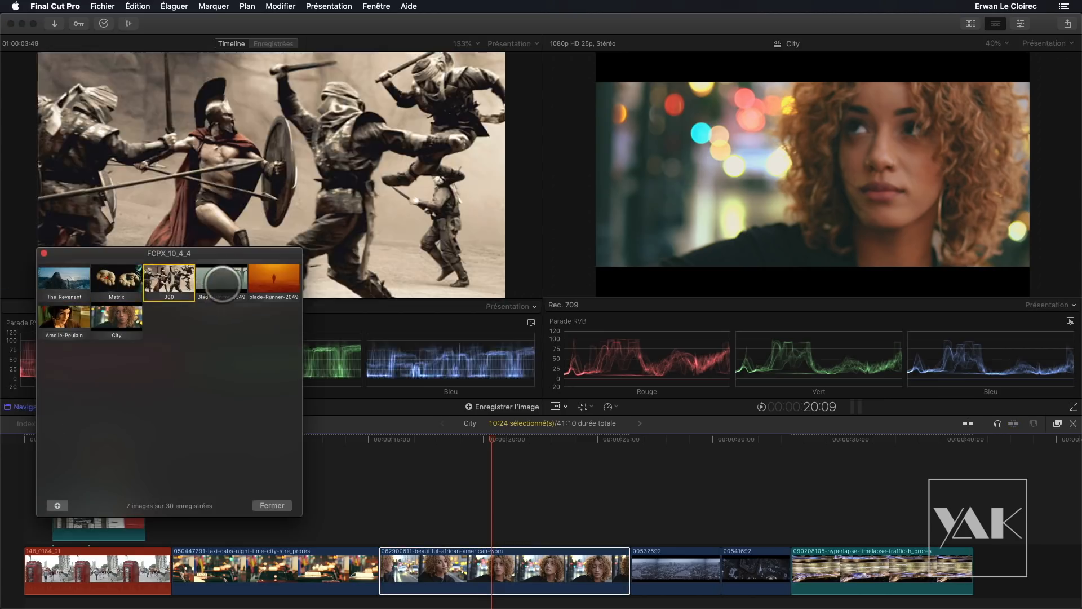
left_click(219, 279)
left_click(115, 319)
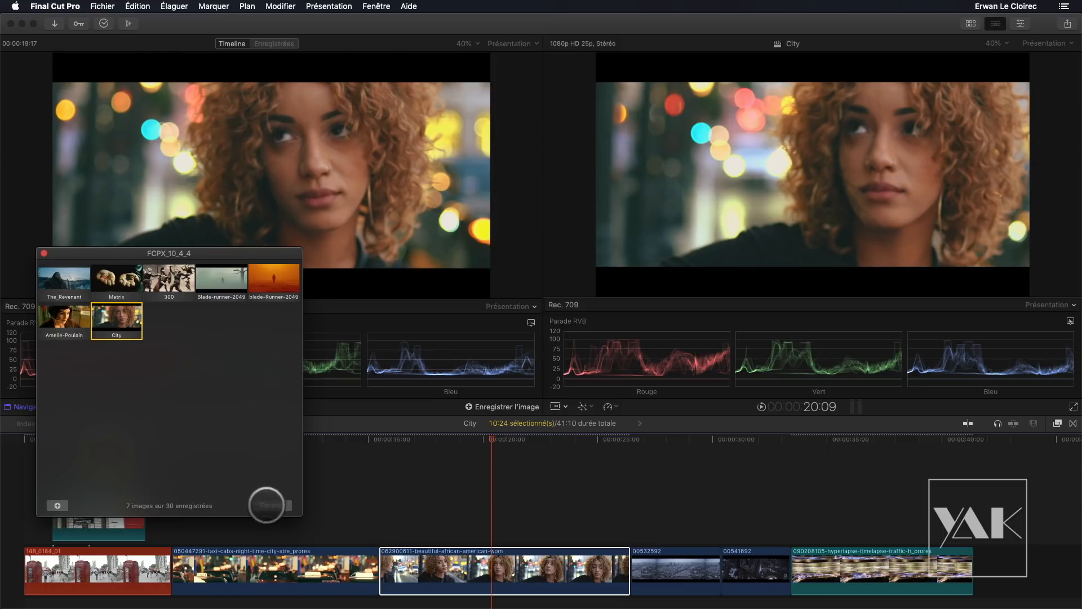
left_click(266, 505)
- Place the playhead at 17:21, then open the frame browser again to check the saved frames and close it
left_click_drag(485, 442, 432, 463)
left_click(56, 407)
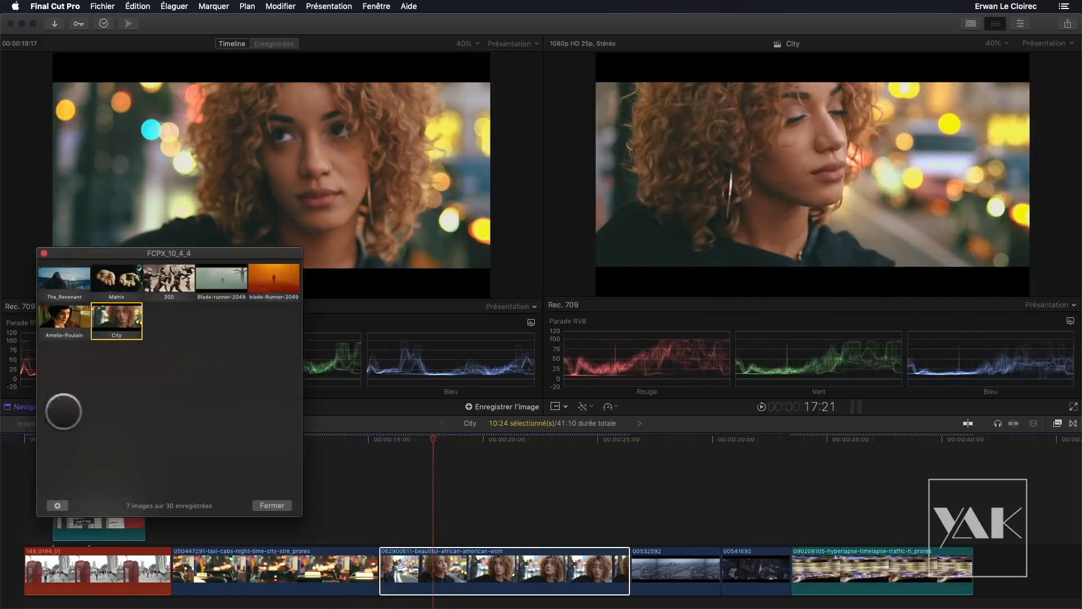
left_click(45, 252)
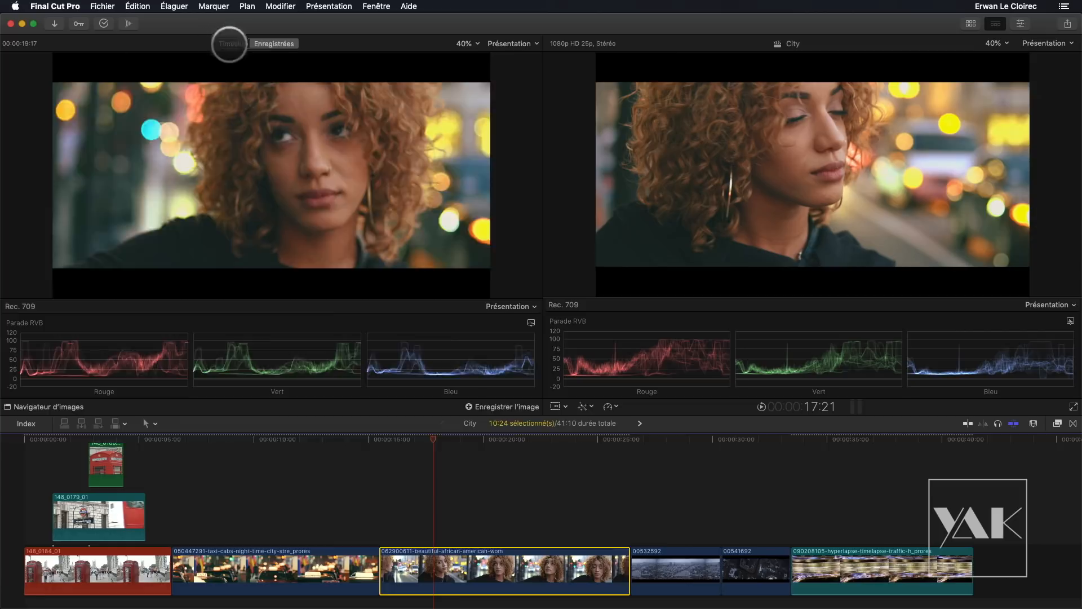
- Switch the comparison viewer to timeline frames and move the playhead to 29:03, then to 20:10, to compare neighbouring clips
left_click(228, 42)
left_click_drag(428, 446, 692, 468)
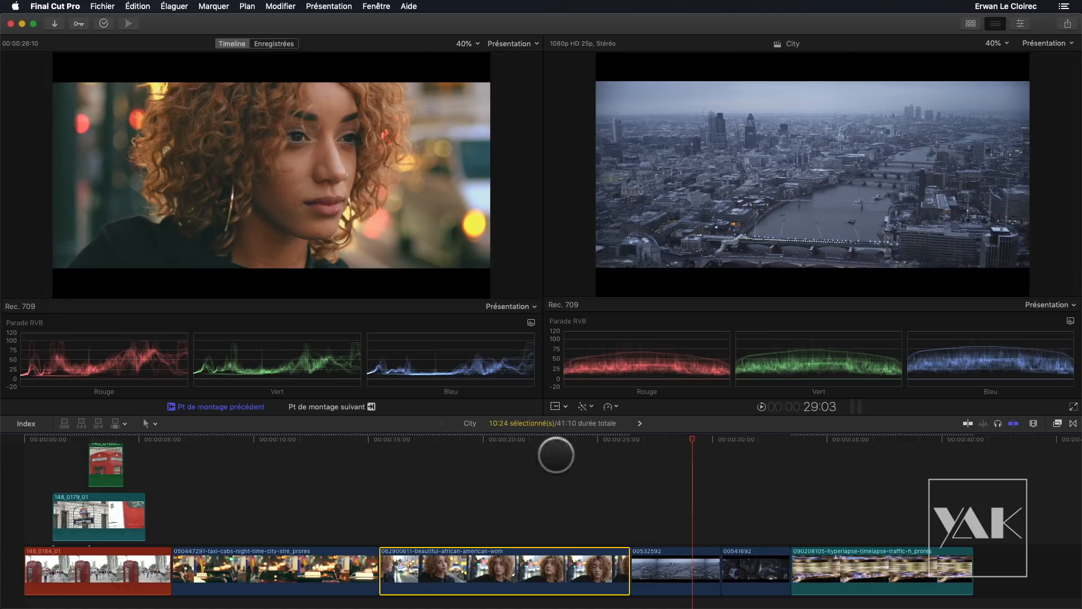
left_click_drag(459, 439, 493, 438)
- Hide the comparison viewer and turn off the video scopes of the main viewer
left_click(387, 355)
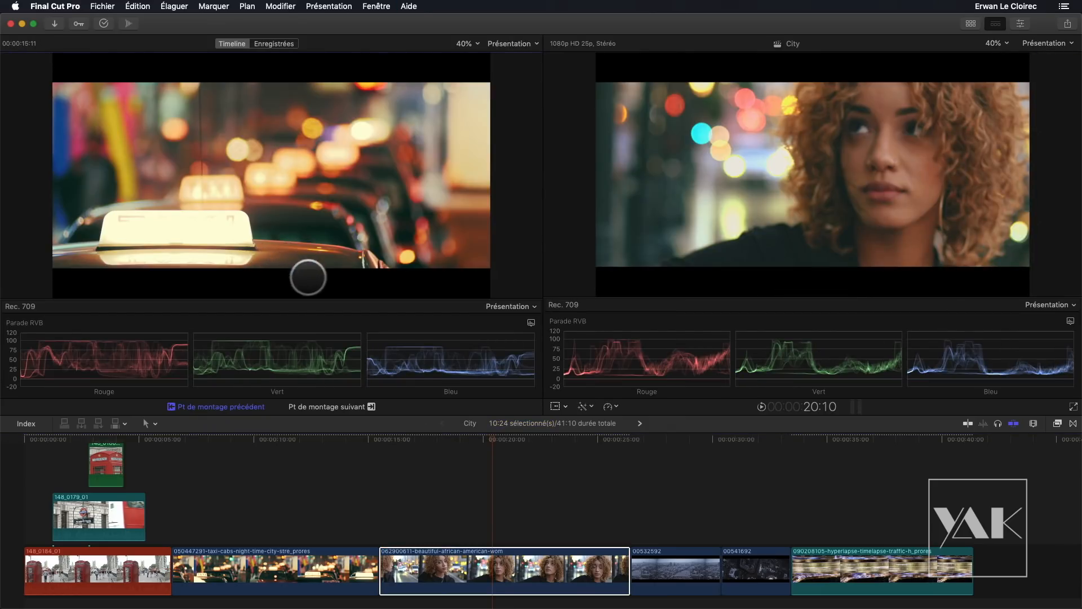
key("ctrl+super+6")
key("ctrl+super+6")
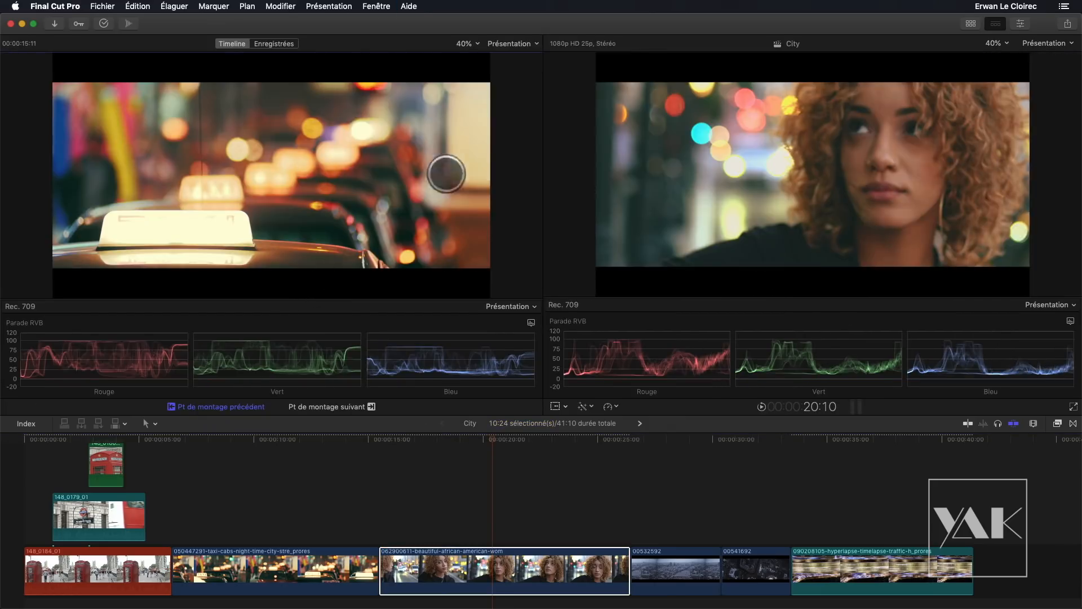
left_click(380, 6)
mouse_move(389, 67)
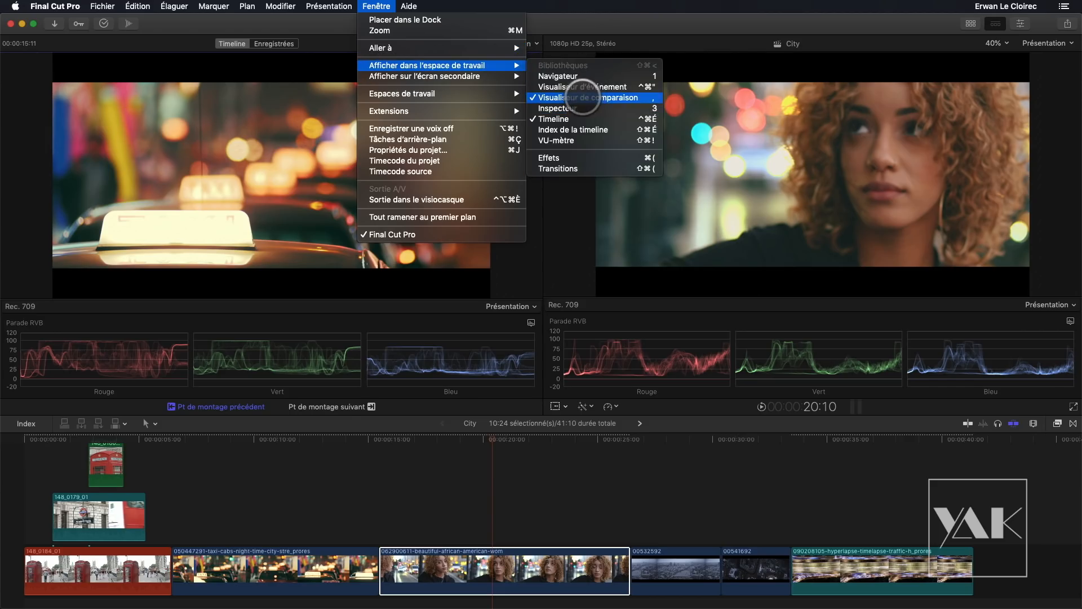
left_click(598, 98)
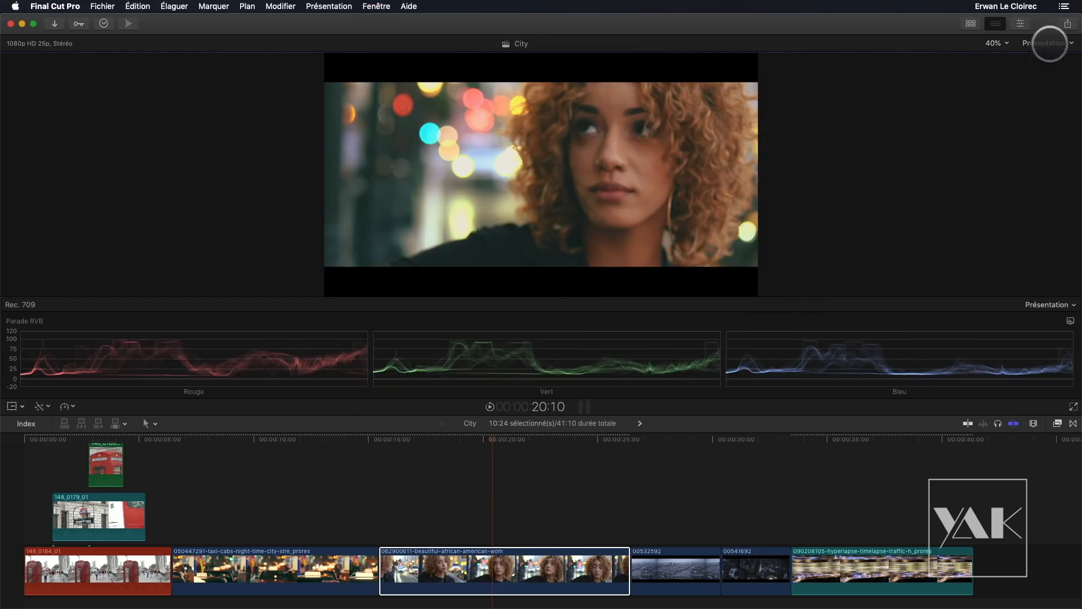
left_click(1045, 44)
left_click(1044, 65)
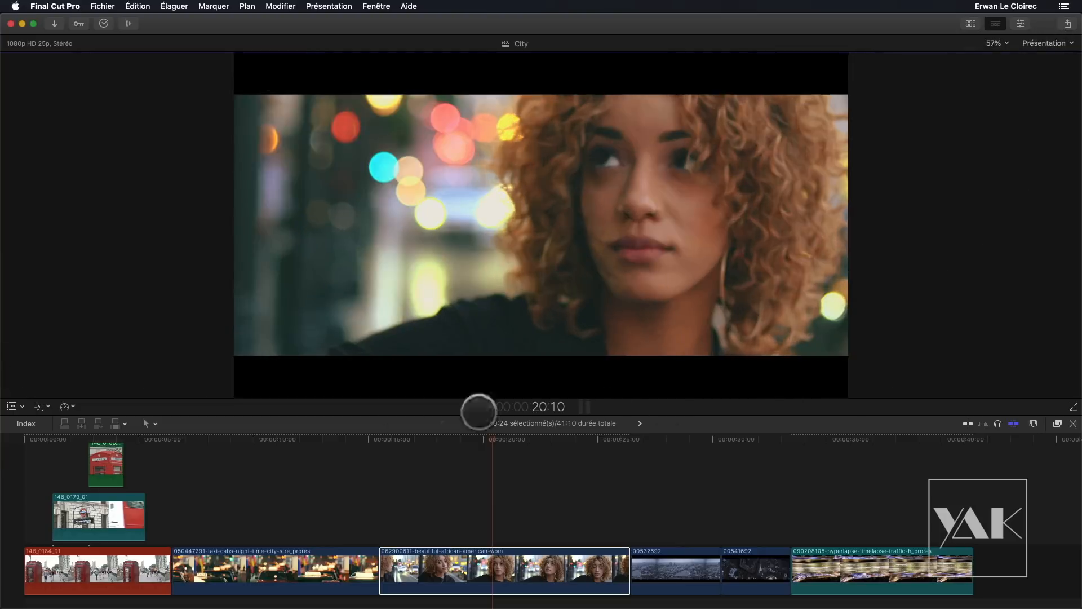
- Place the playhead at 3:15 and open the floating project timecode window
left_click_drag(486, 441, 106, 449)
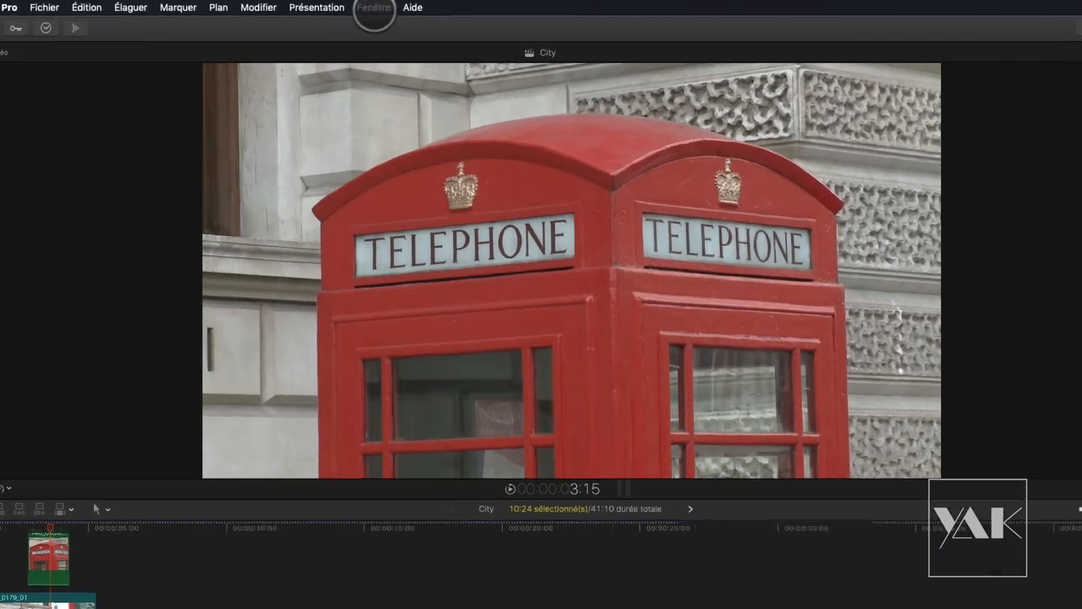
left_click(376, 7)
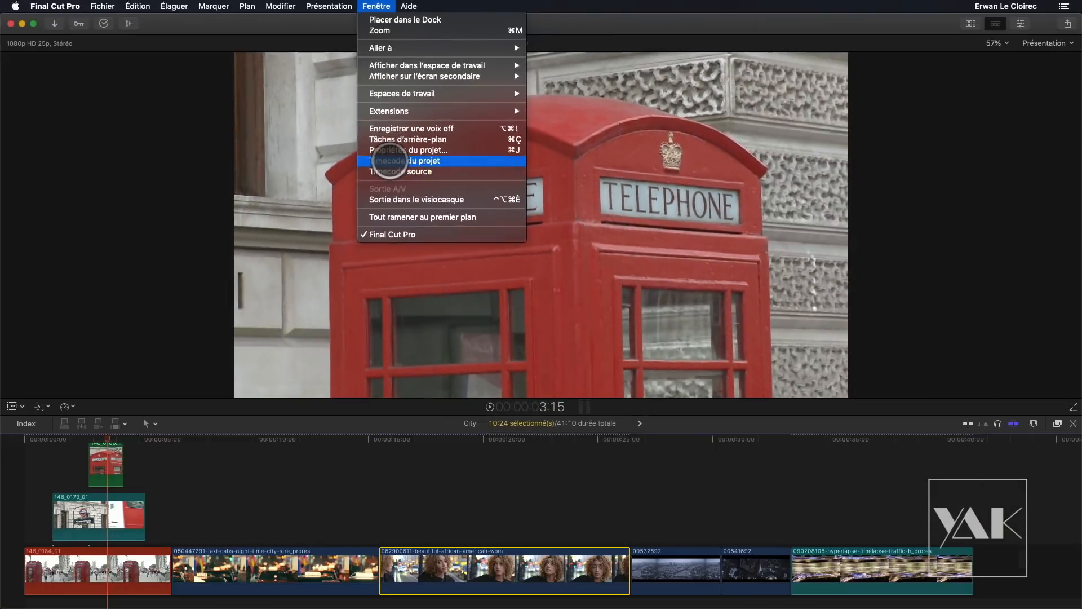
left_click(389, 161)
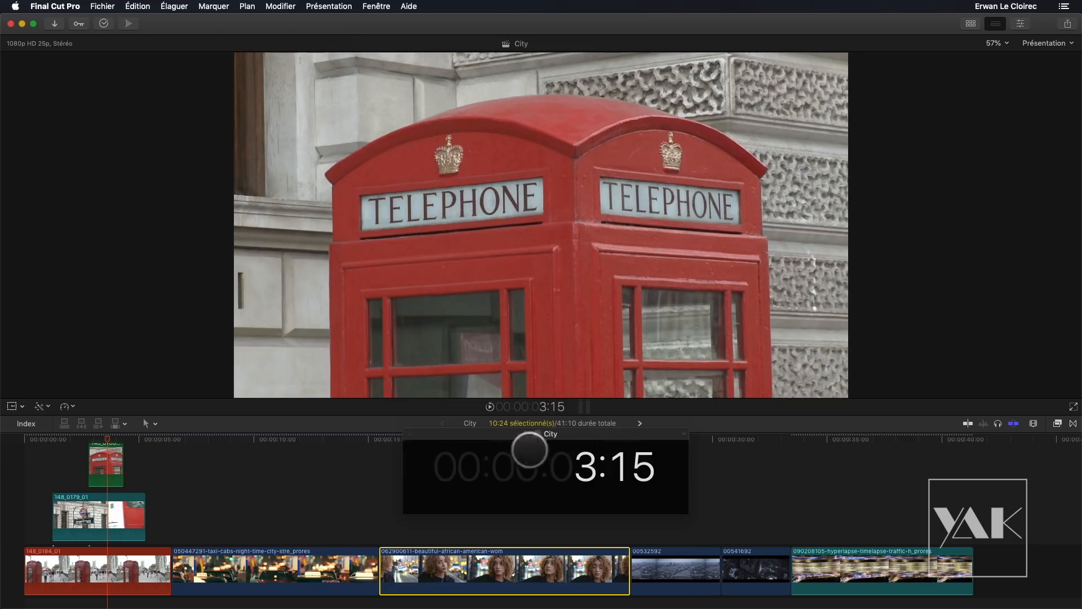
- Enlarge the project timecode window over the lower part of the viewer, with the playhead at 11:00
left_click_drag(458, 404, 142, 245)
left_click_drag(309, 323, 342, 280)
left_click_drag(323, 237, 497, 297)
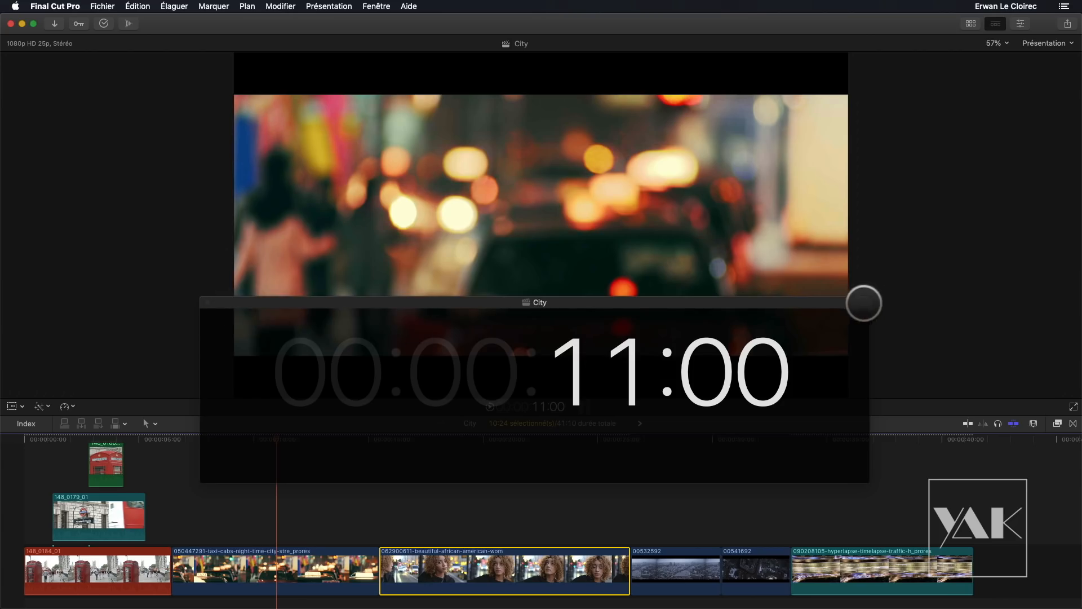
- Check the display options of the project timecode window and close the window
right_click(861, 309)
left_click(880, 314)
right_click(864, 302)
left_click(867, 338)
left_click(864, 304)
left_click(874, 323)
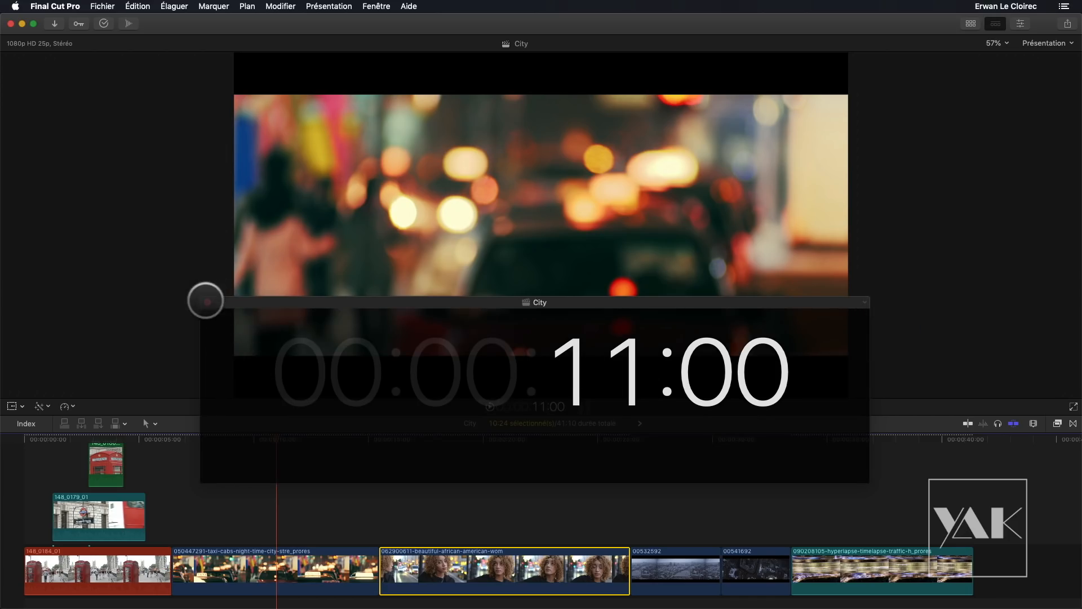
left_click(207, 302)
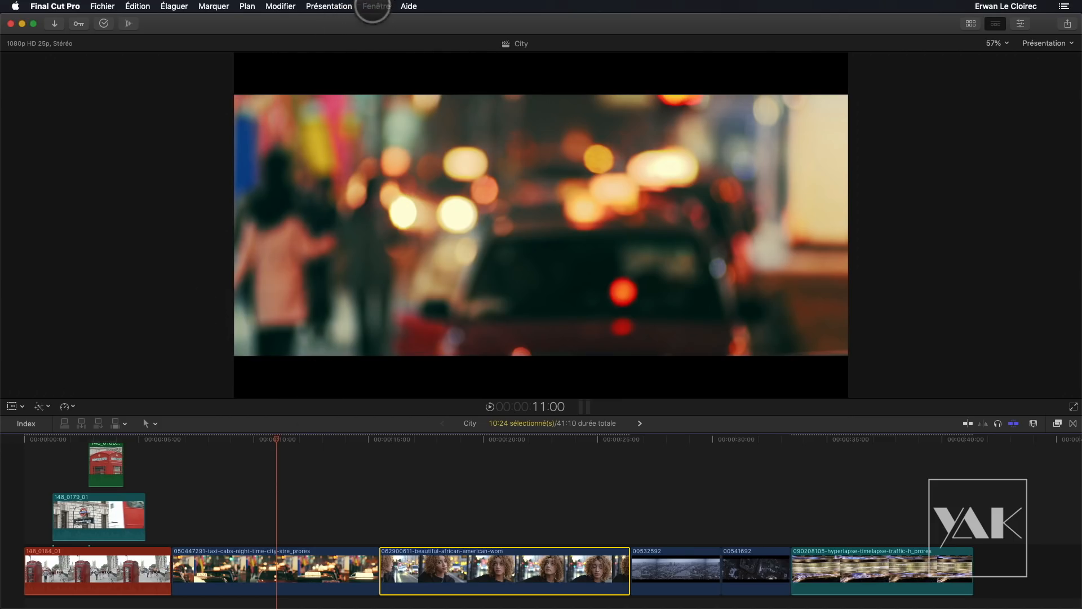
- Open a widened source timecode window over the lower part of the viewer and place the playhead at 3:14 on the stacked clips
left_click(372, 7)
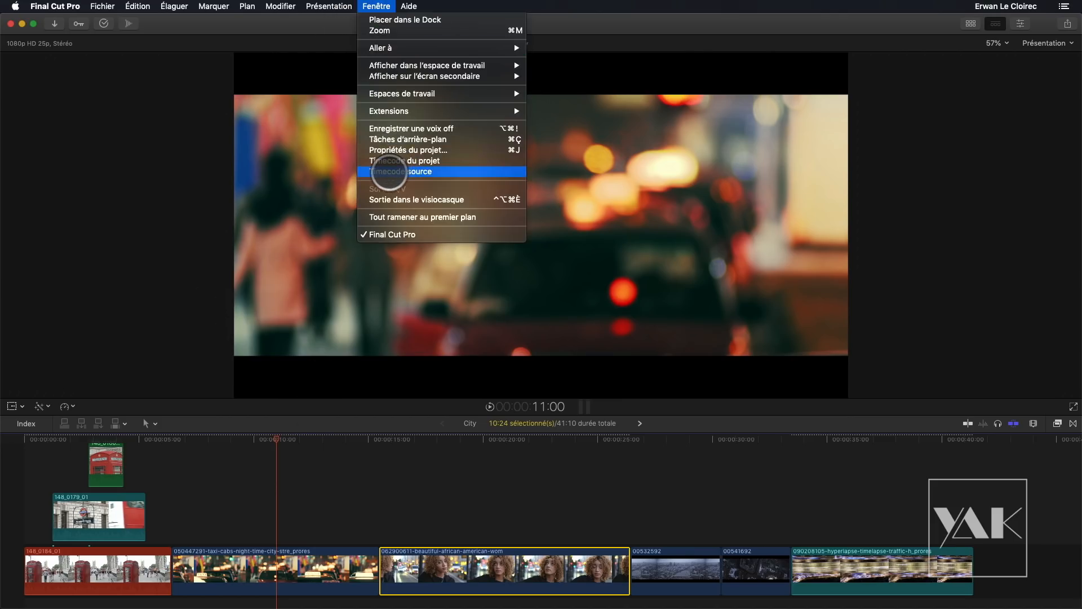
left_click(388, 172)
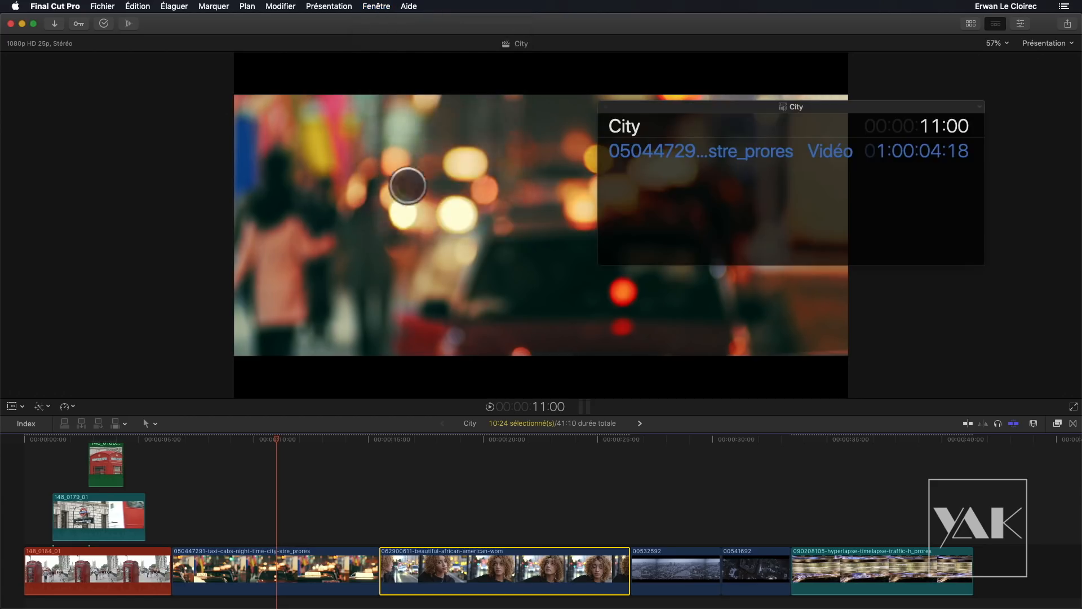
left_click_drag(732, 114, 436, 284)
left_click_drag(688, 374, 965, 401)
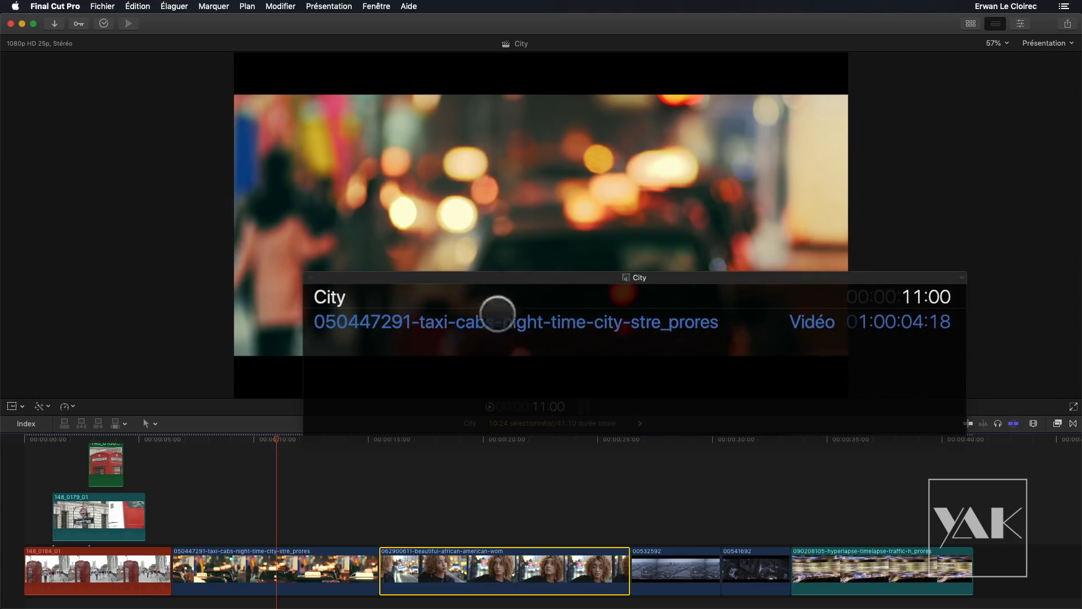
left_click_drag(270, 440, 107, 441)
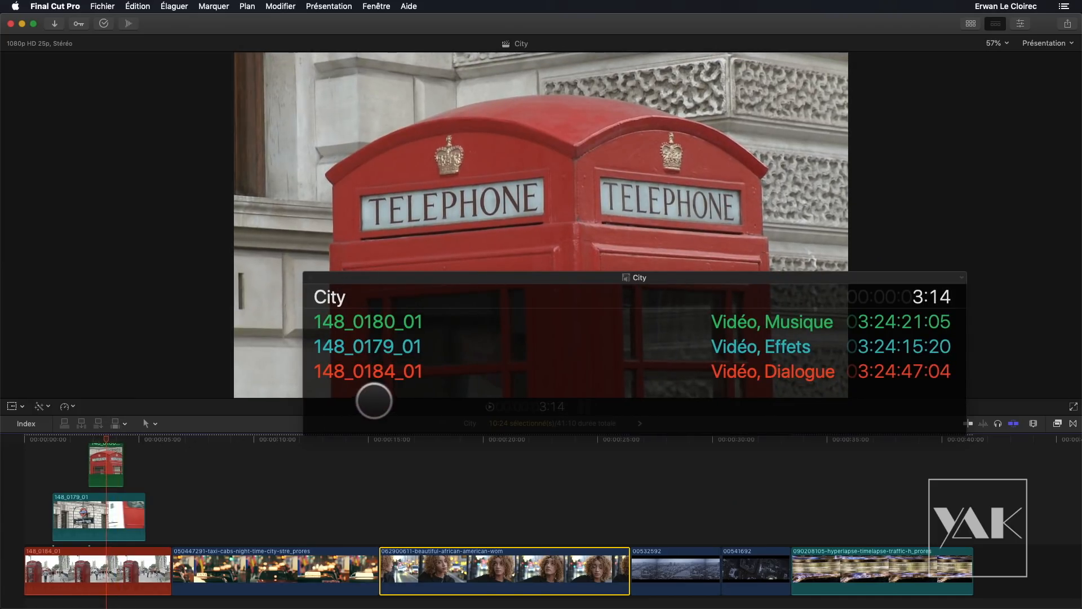
left_click_drag(377, 312, 323, 325)
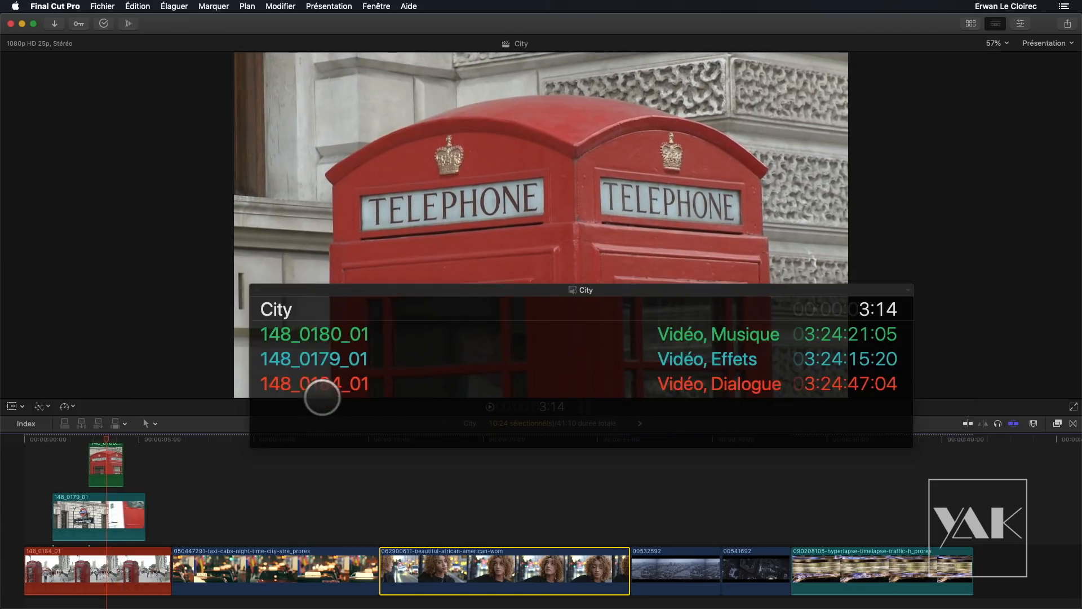
- Hide the clip roles and the source timecodes in the floating timecode window
left_click(907, 289)
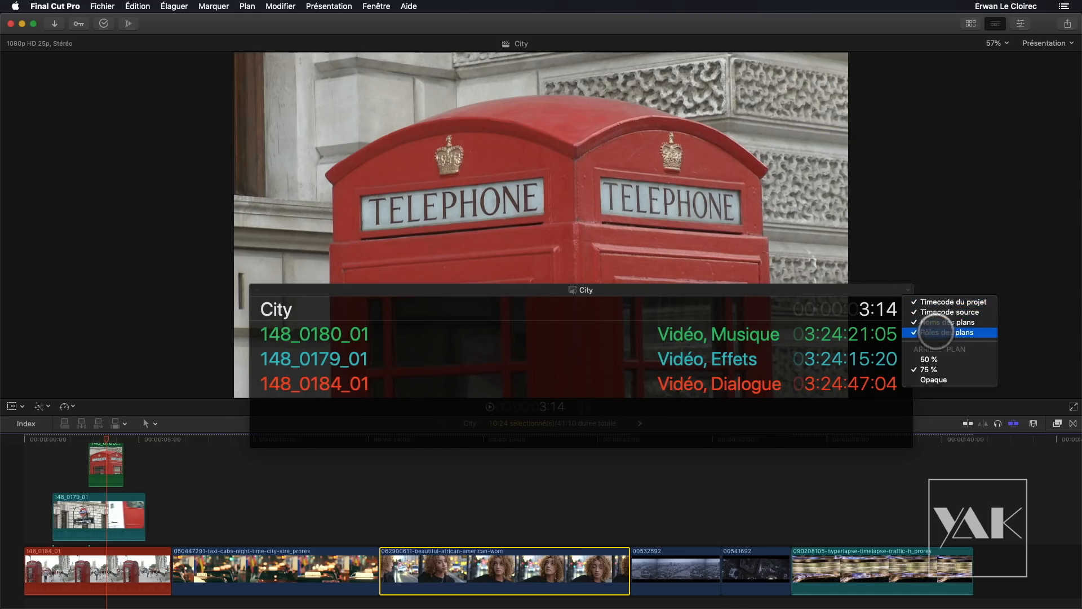
left_click(935, 332)
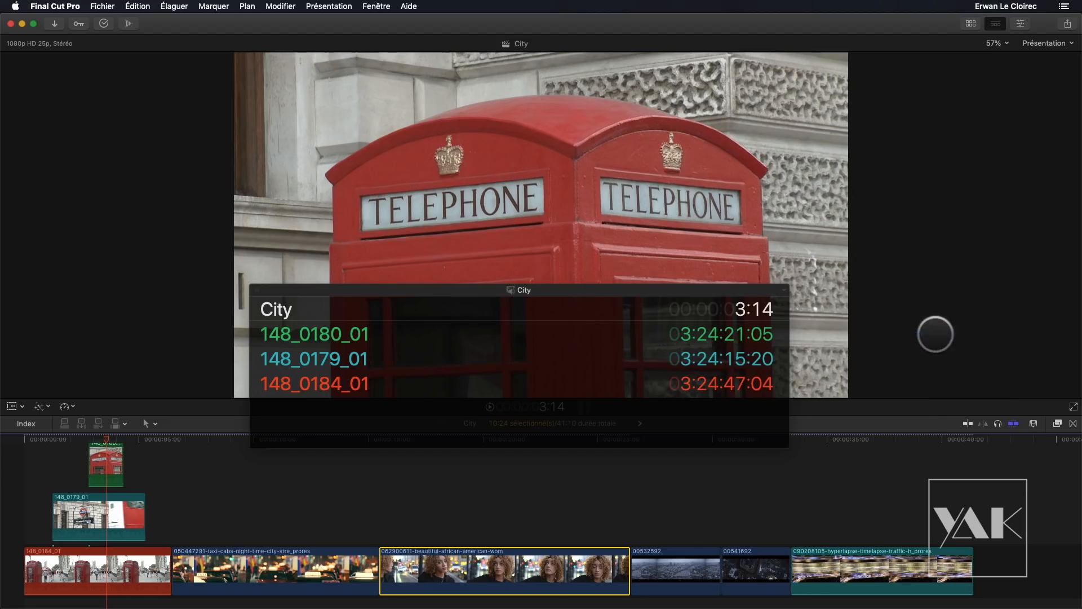
left_click(784, 289)
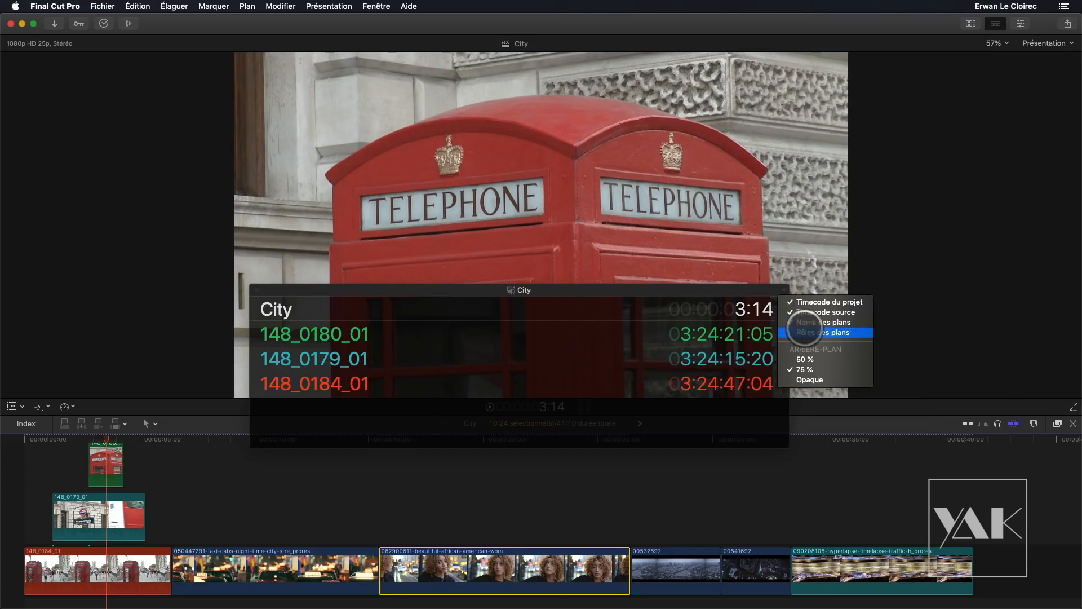
left_click(804, 312)
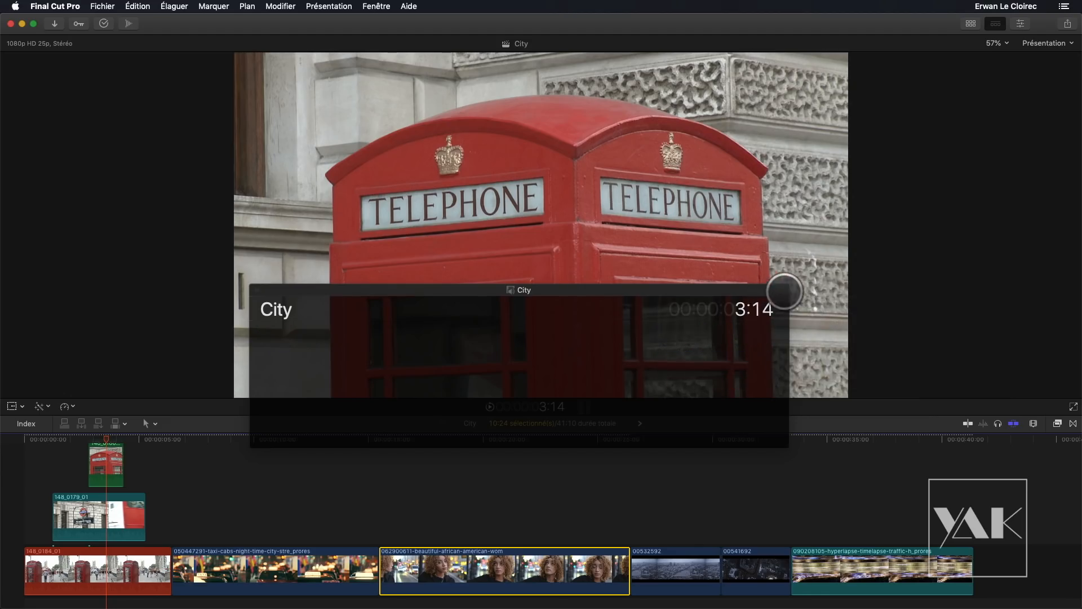
- Show the clip roles and source timecodes again in the floating timecode window and copy all of its entries
left_click(784, 292)
left_click(801, 332)
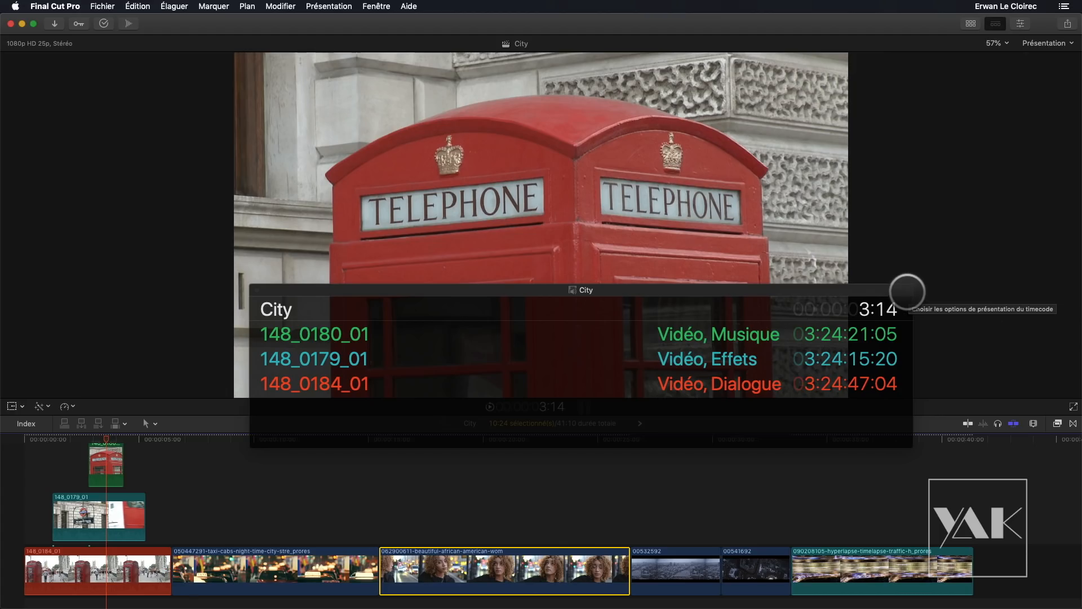
right_click(330, 334)
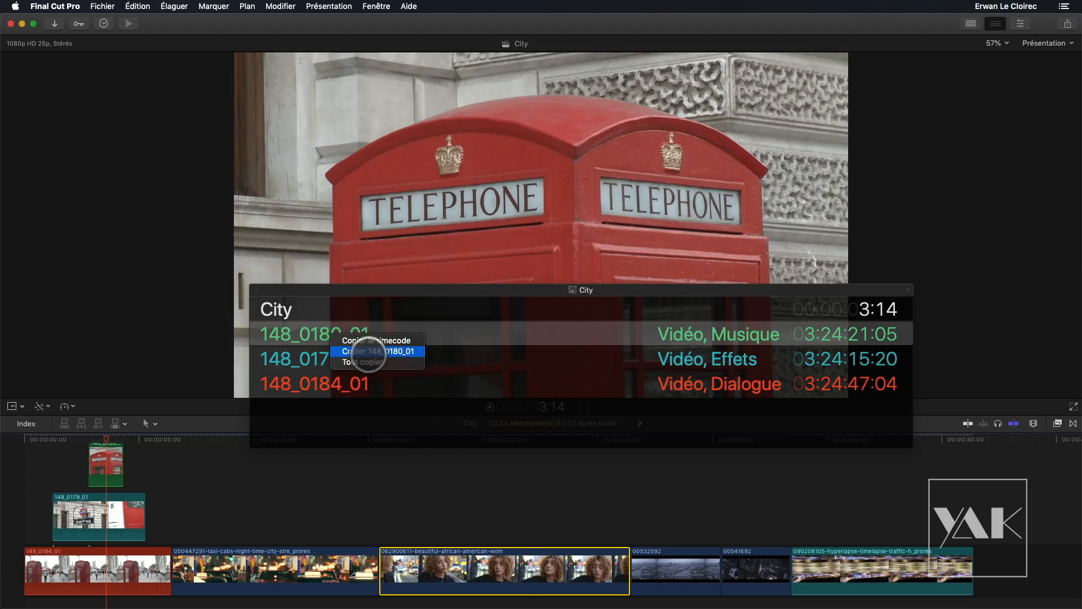
left_click(365, 362)
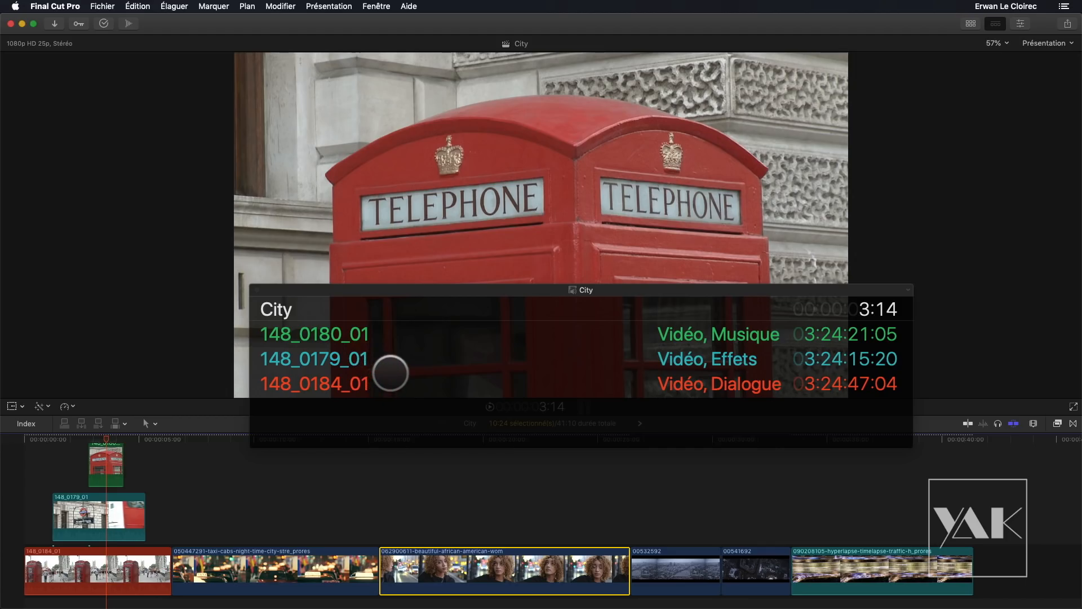
- Switch to TextEdit and paste the copied timecode list into the empty Sans titre.rtf document
key("super+Tab")
key("super+Tab")
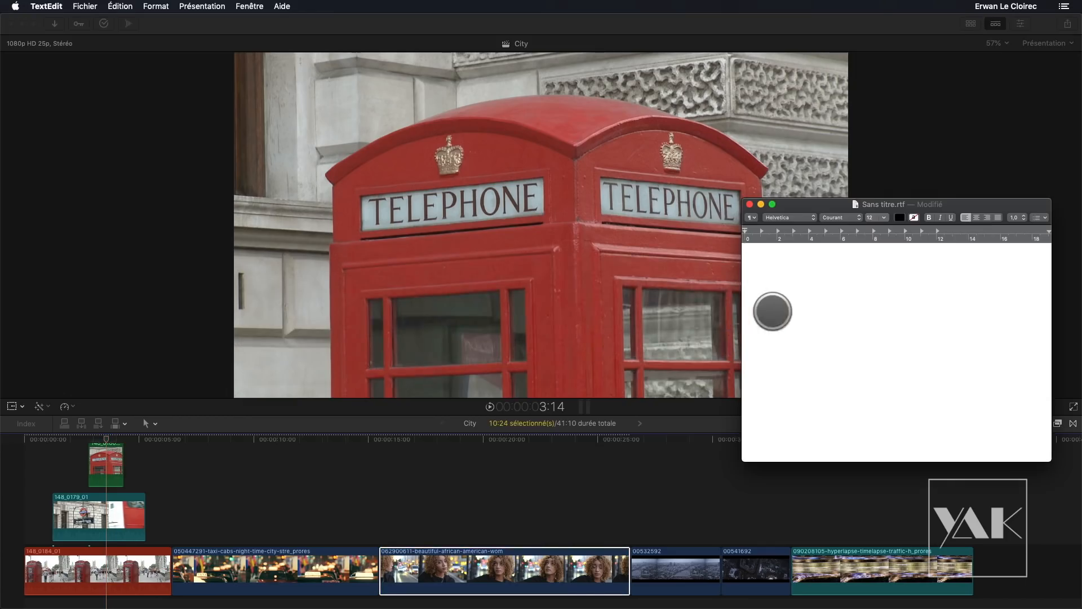
type("City\t00:00:03:14 148_0180_01\tVidéo, Musique\t03:24:21:05 148_0179_01\tVidéo, Effets\t03:24:15:20 148_0184_01\tVidéo, Dialogue\t03:24:47:04")
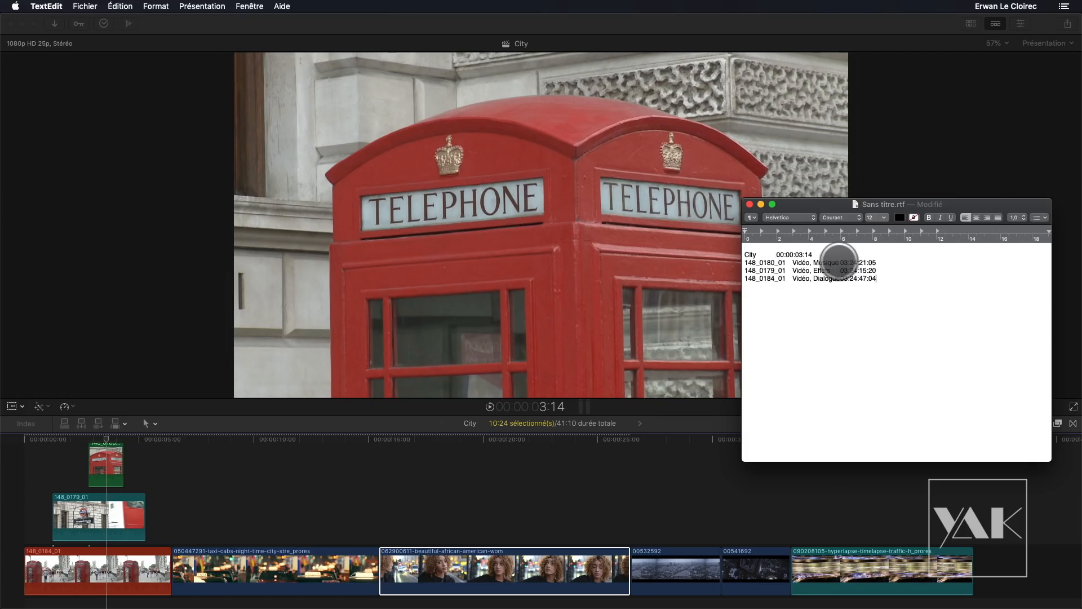
- Examine the pasted lines with their clip names, roles and timecodes, especially the 148_0180_01 line
left_click_drag(855, 269, 869, 302)
left_click(800, 304)
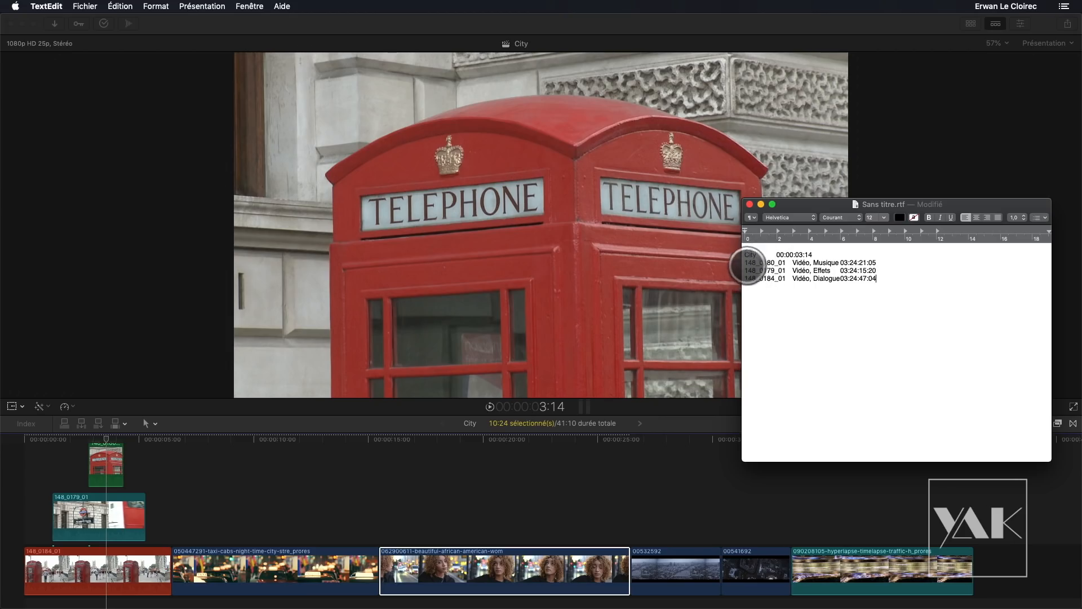
left_click_drag(745, 263, 888, 263)
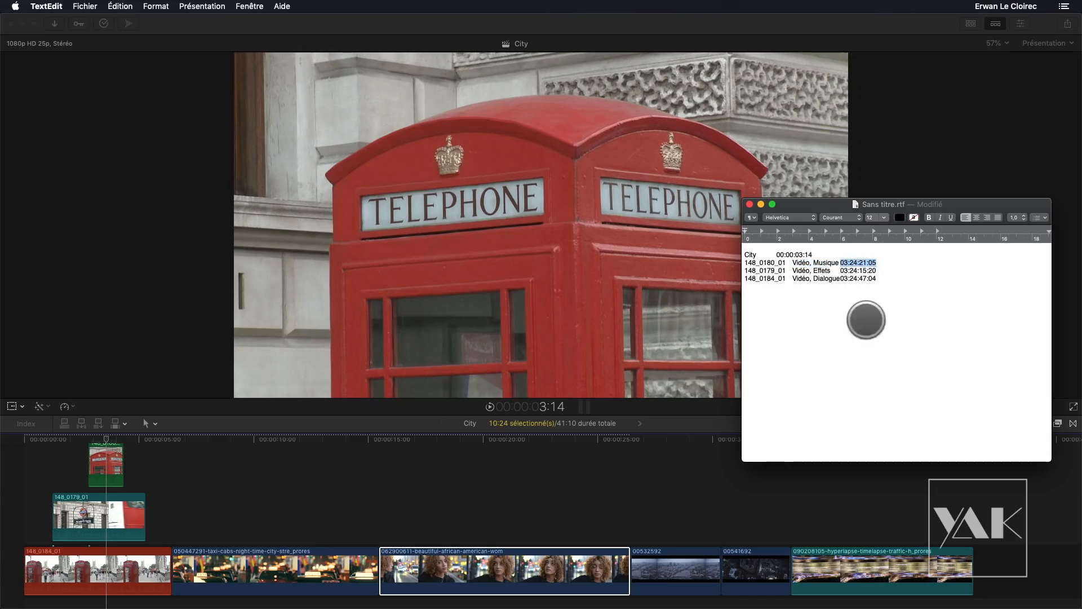
left_click_drag(747, 254, 821, 353)
left_click(817, 383)
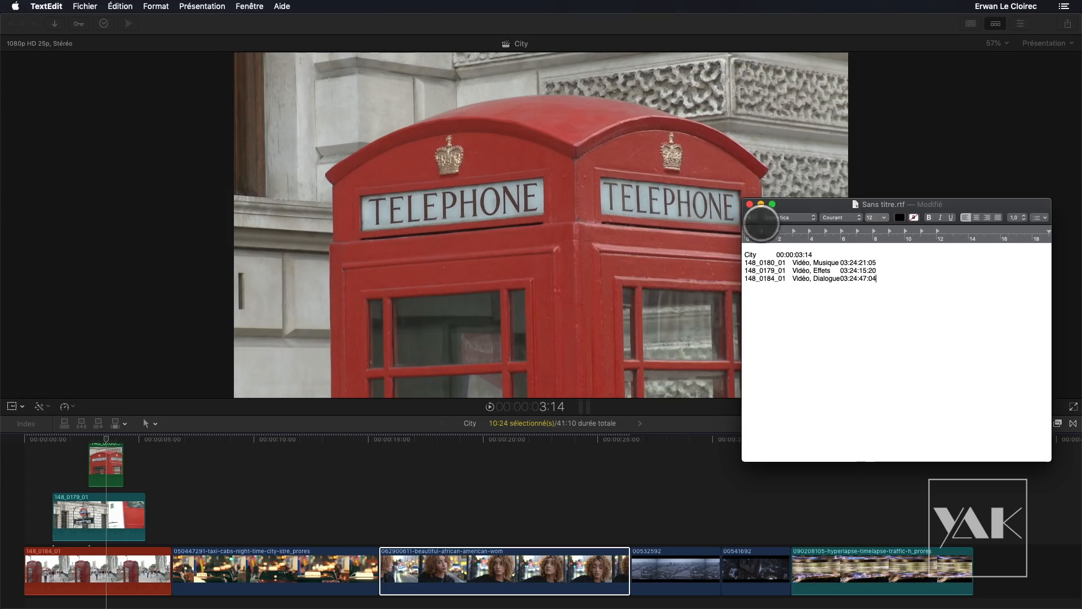
- Return to Final Cut Pro and copy all entries of the floating timecode window once more
left_click(523, 485)
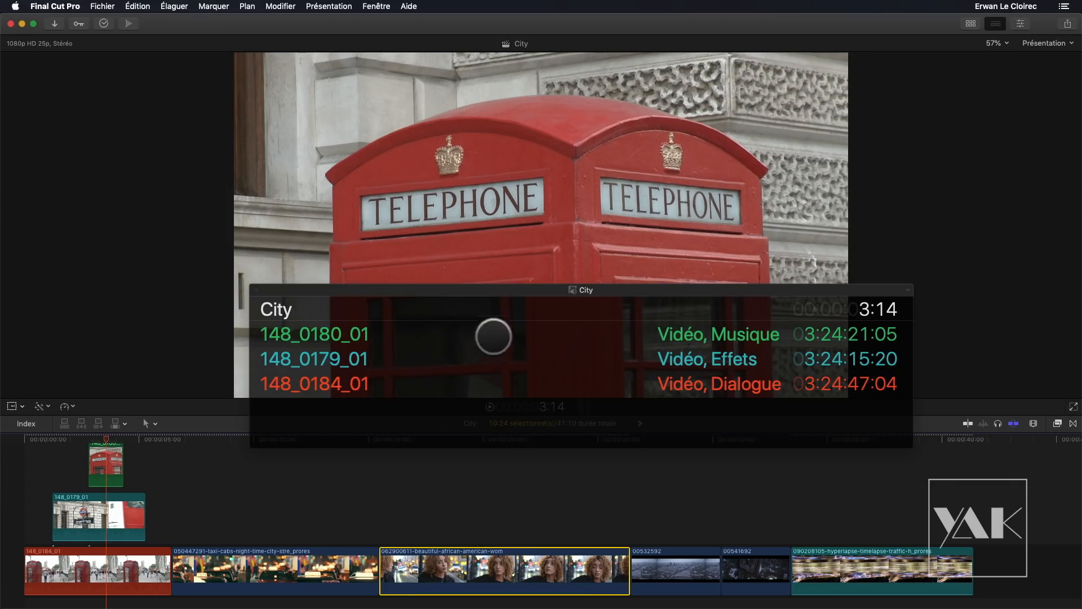
right_click(346, 361)
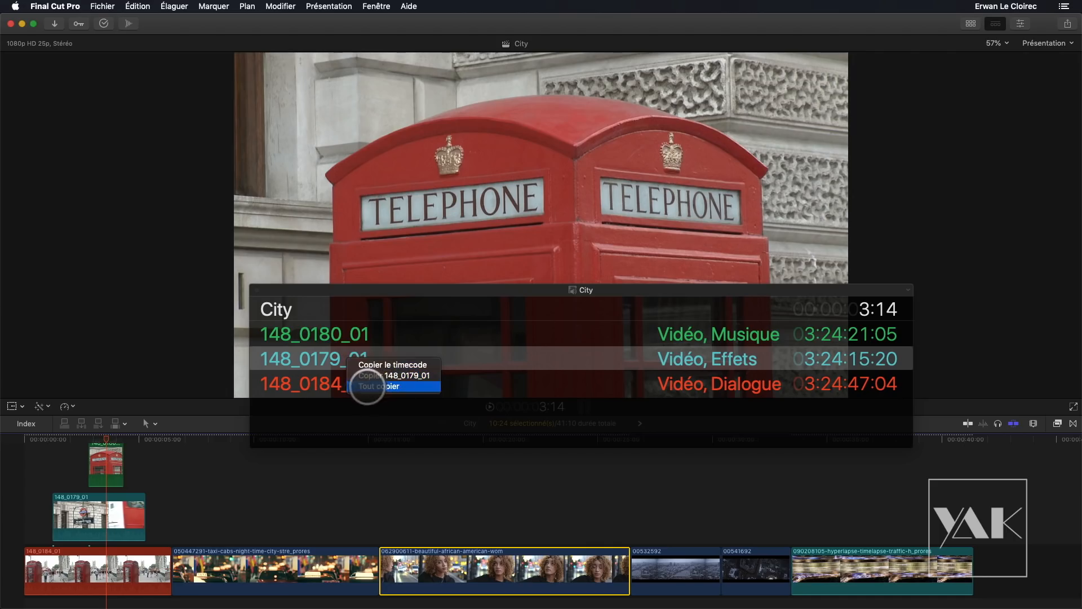
left_click(367, 386)
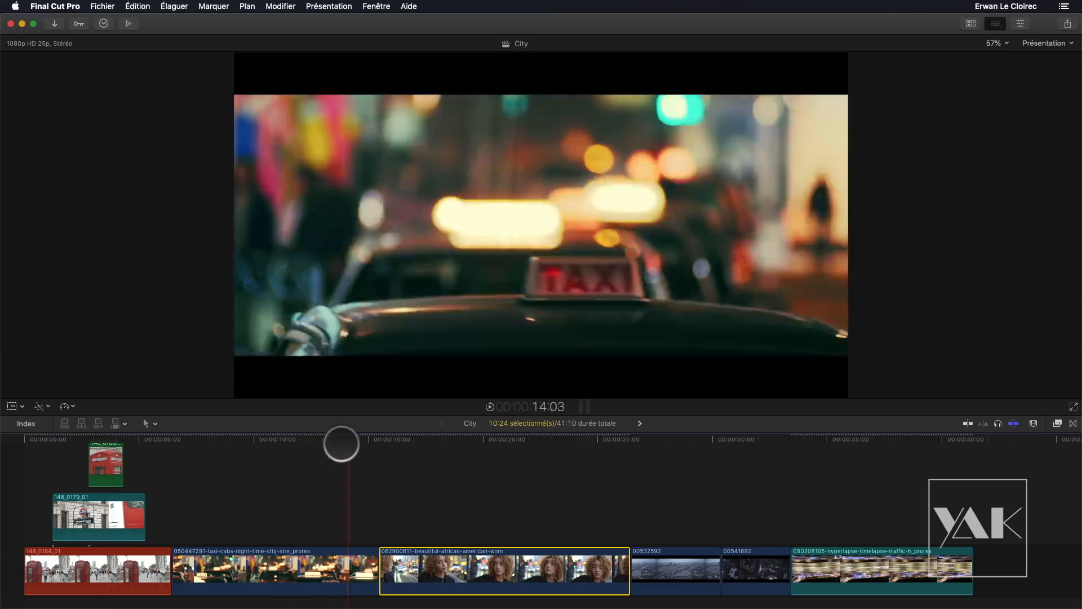
- Place the playhead at 11:03 in City, open the Denoise project and move its playhead to 6:00
left_click(279, 438)
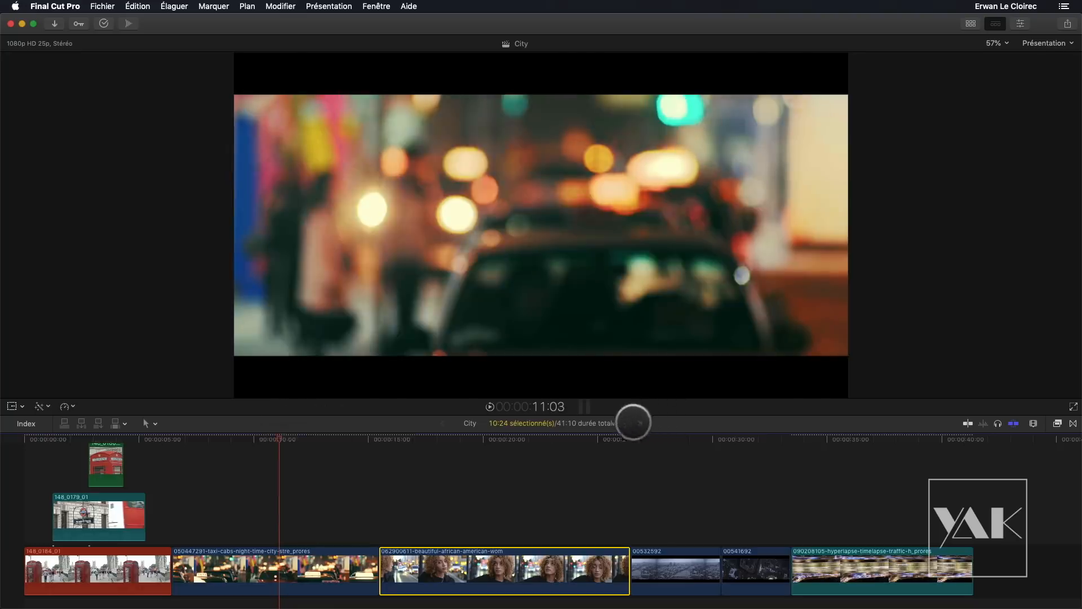
left_click(633, 422)
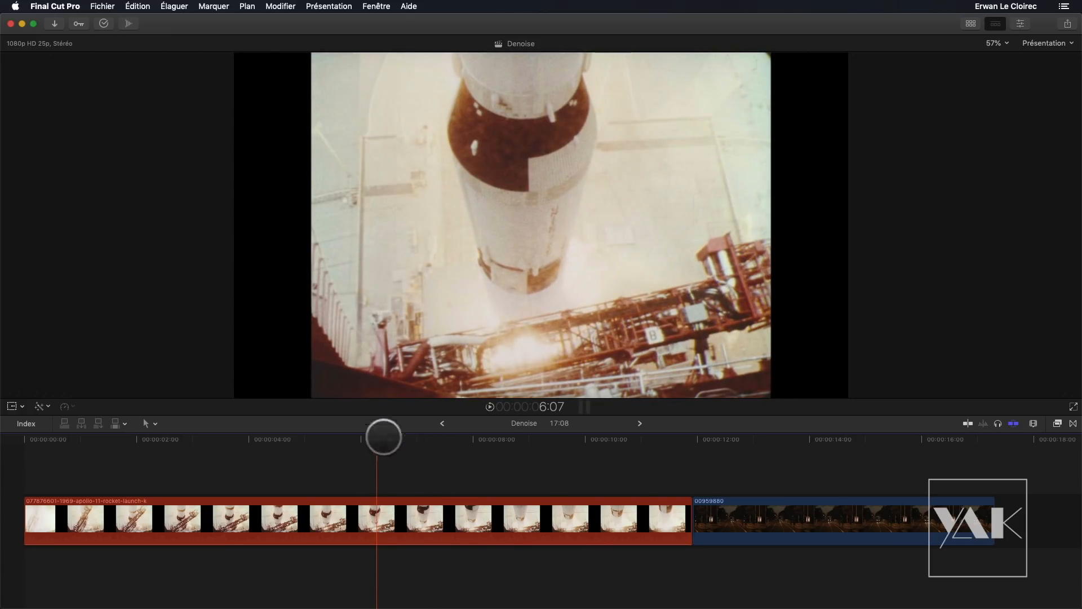
left_click_drag(376, 439, 361, 439)
- Display the Réduction du bruit effect among the Bases effects and stack a copy of the rocket launch clip above the original
left_click(1058, 423)
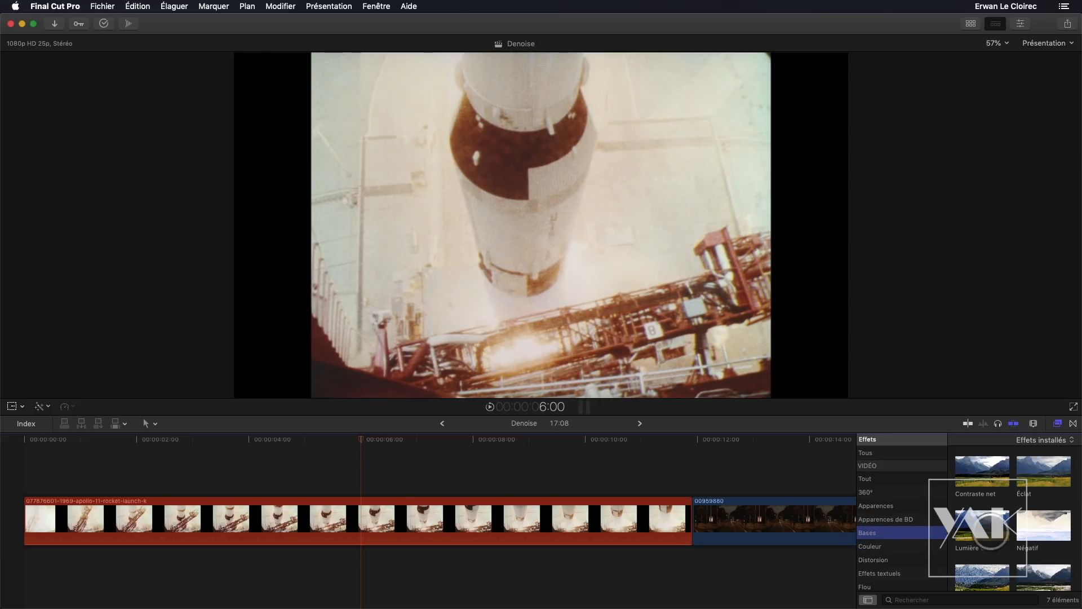
scroll(990, 535, "down", 3)
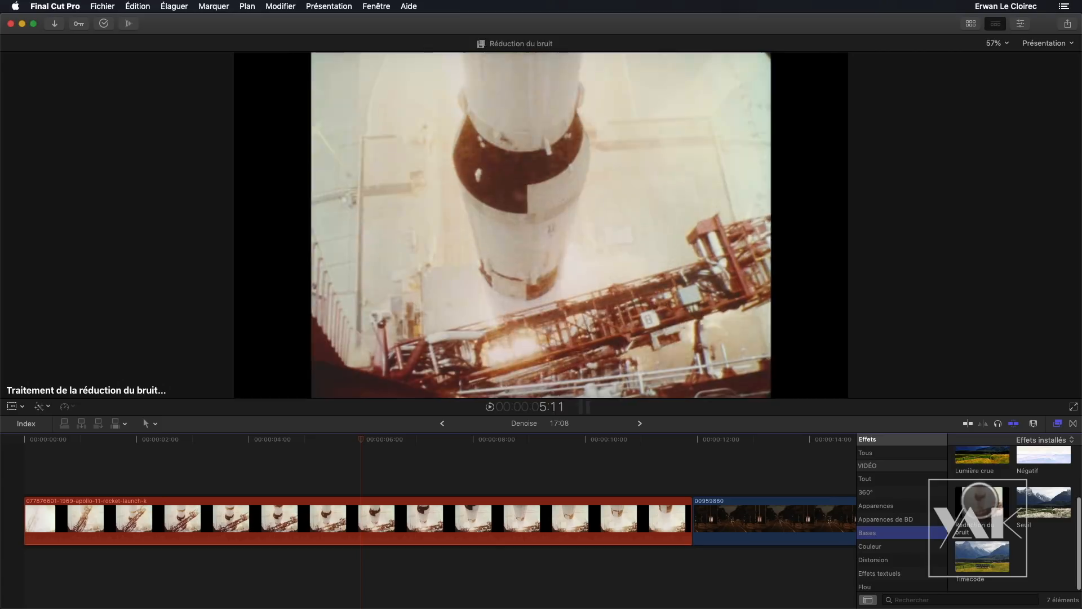
left_click_drag(979, 499, 399, 468)
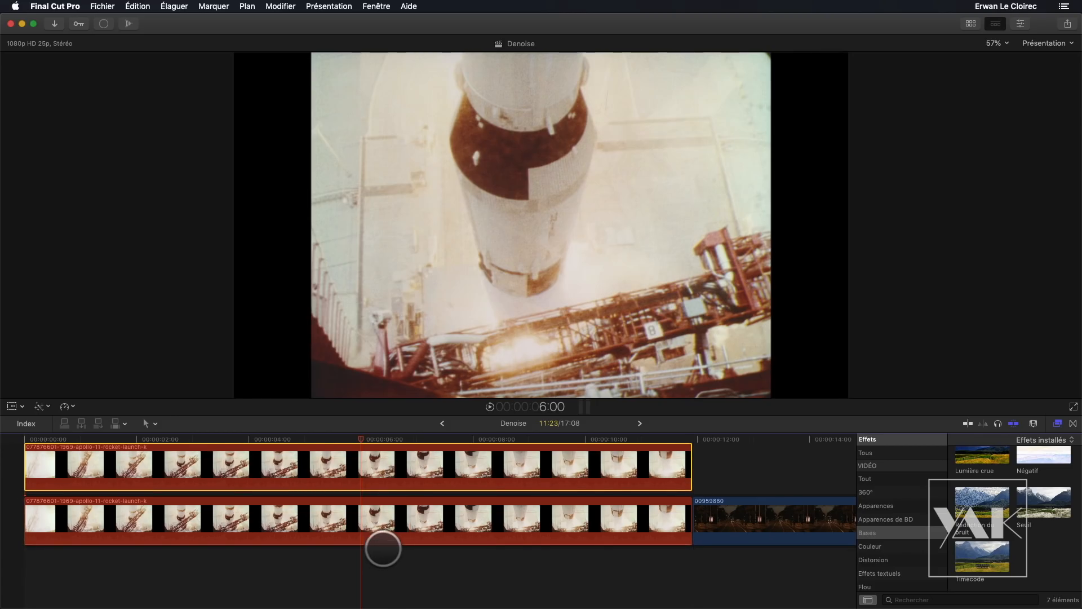
scroll(382, 548, "up", 3)
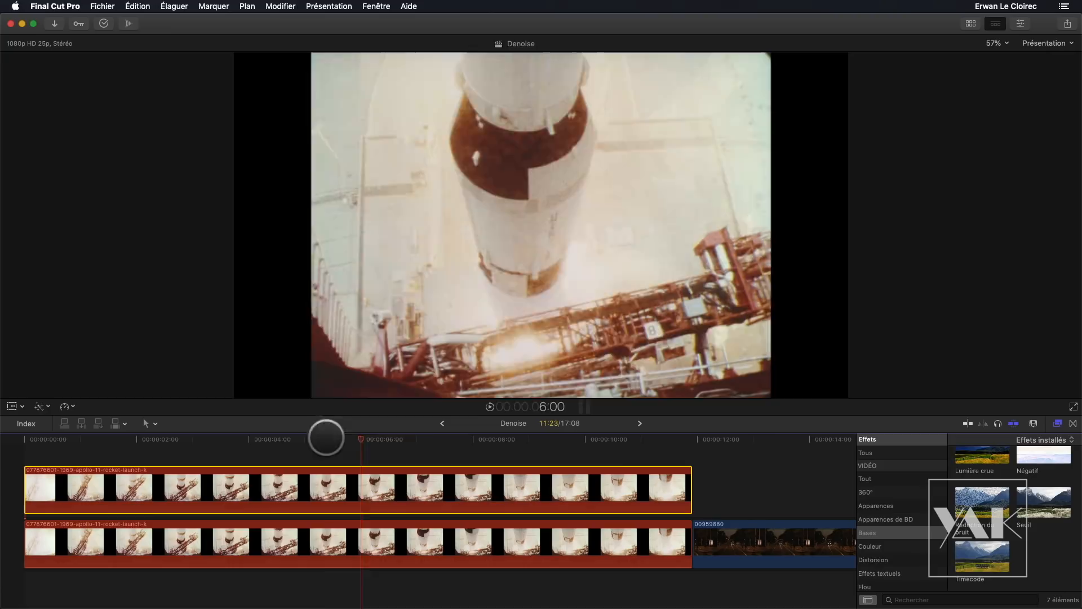
- With the playhead at 5:07, trim the upper rocket clip's right side by about 994.5 px, to near the middle of the rocket
left_click(323, 479)
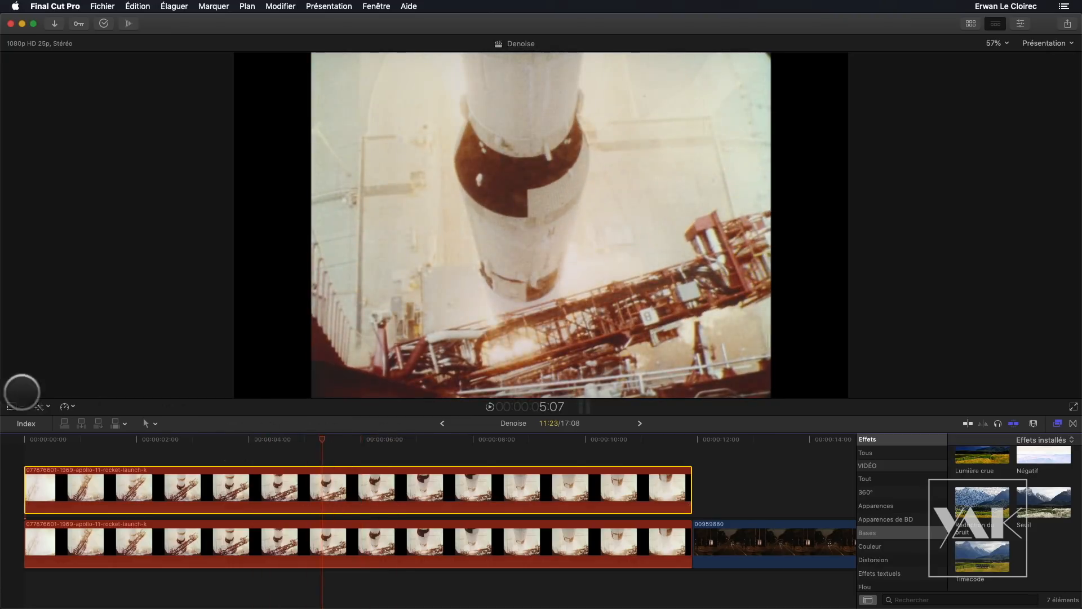
left_click(23, 406)
left_click(31, 430)
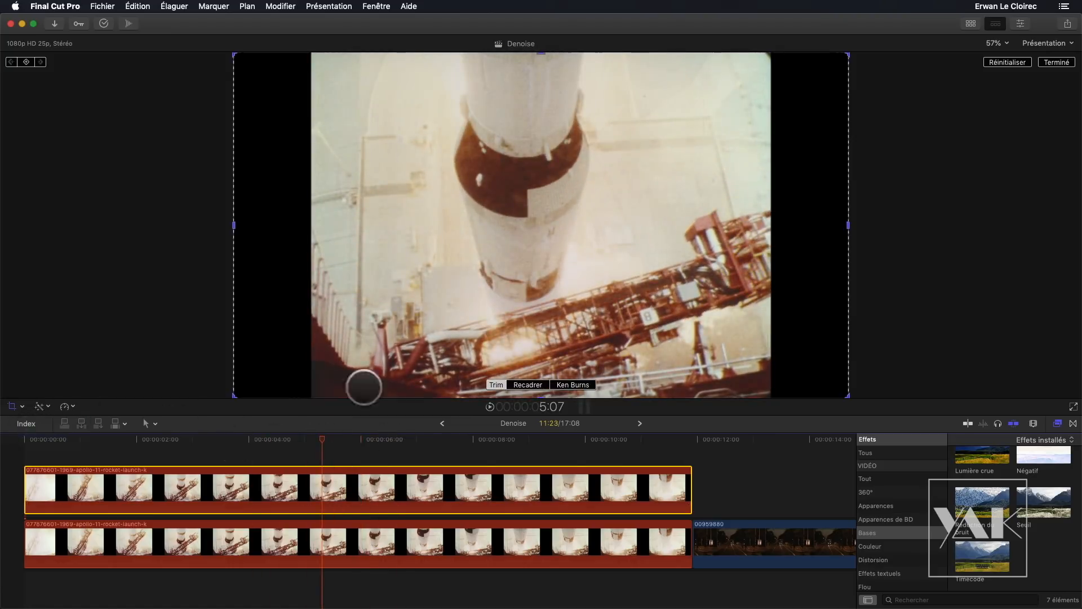
left_click_drag(847, 227, 530, 241)
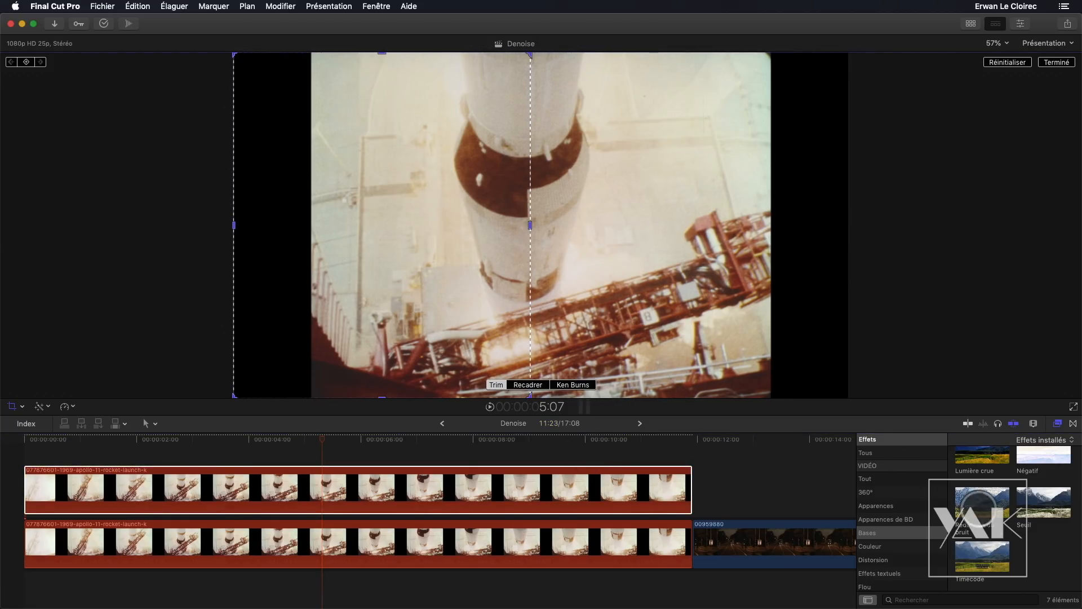
- Apply the Réduction du bruit effect to the trimmed upper clip and leave the crop adjustment
left_click_drag(981, 502, 277, 499)
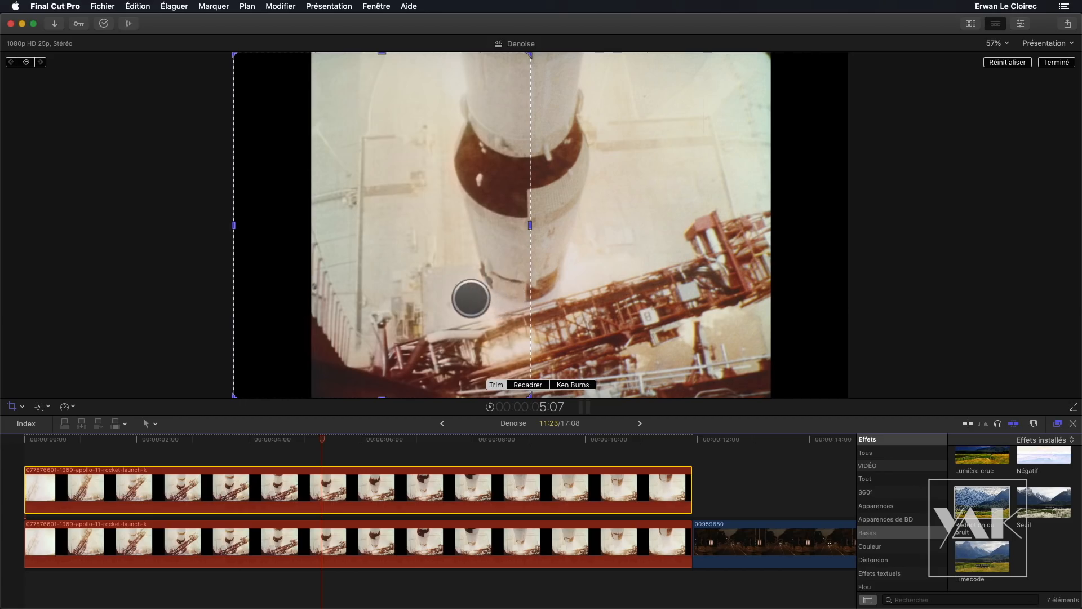
left_click(9, 406)
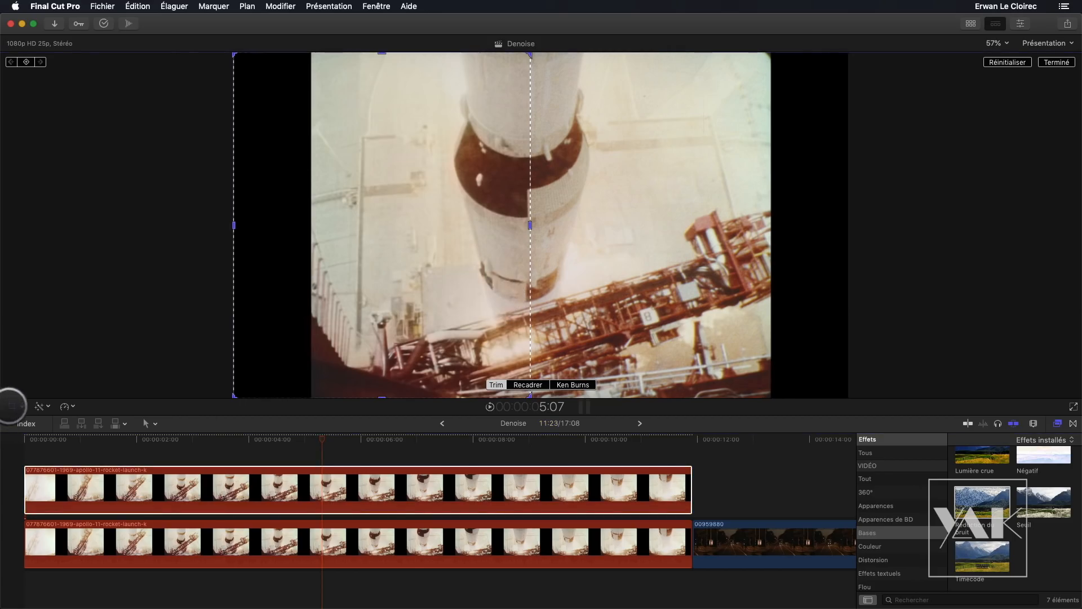
left_click(11, 404)
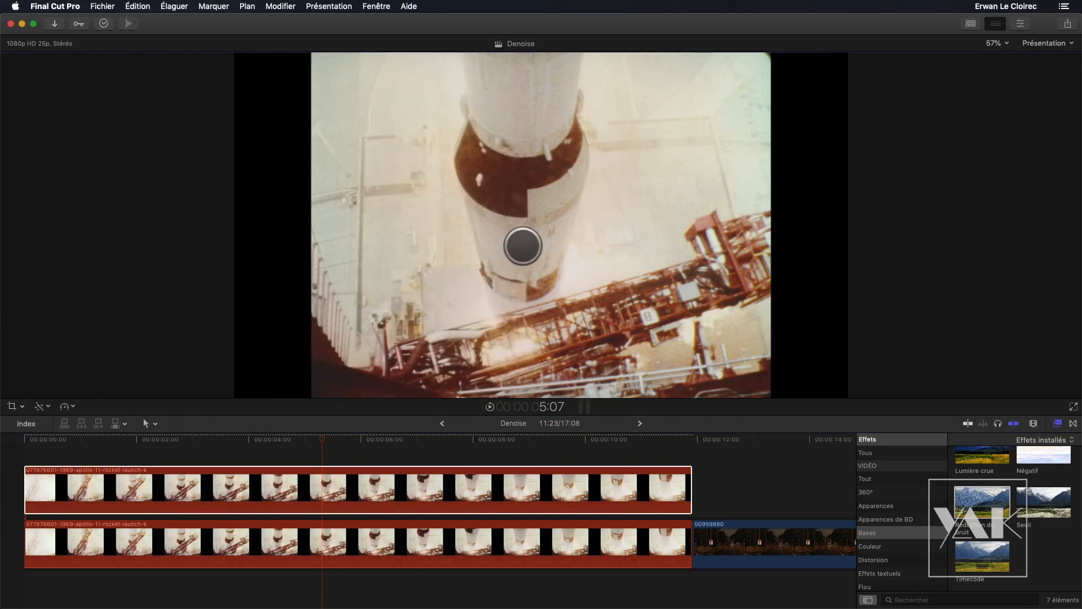
left_click(460, 483)
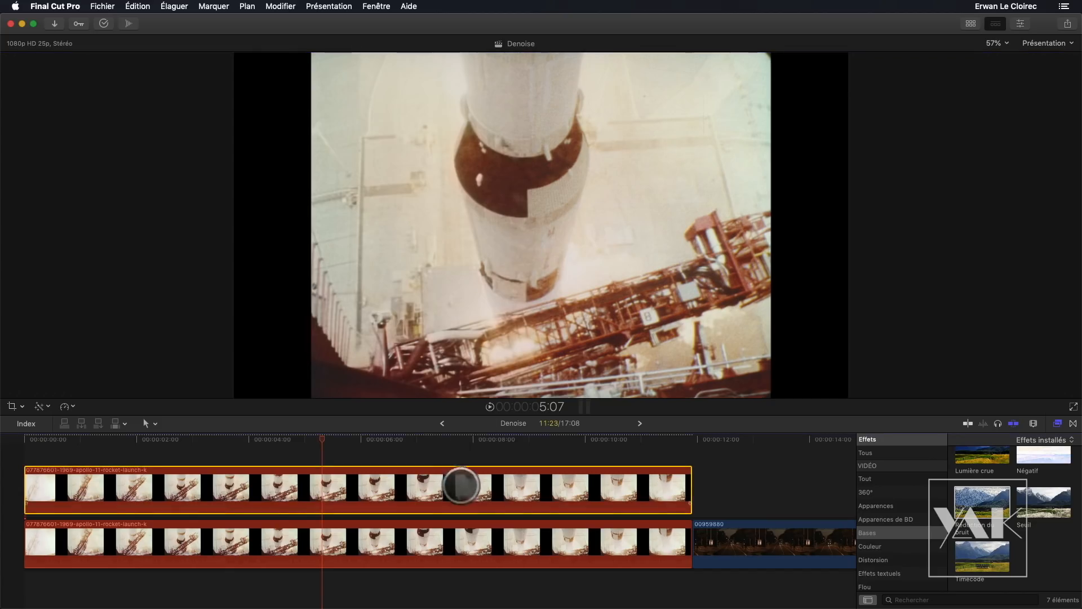
- Compare the denoised and original halves of the rocket at 200%, playing from 4:12 and placing the playhead back at 4:15
left_click(535, 239)
key("super+equal")
key("super+equal")
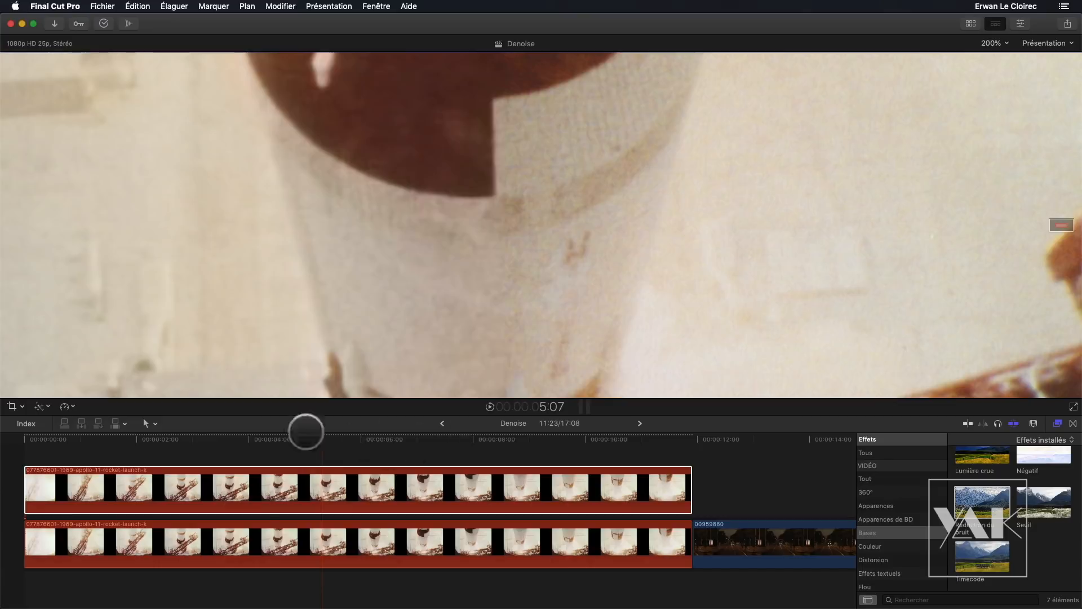
left_click_drag(322, 442, 275, 445)
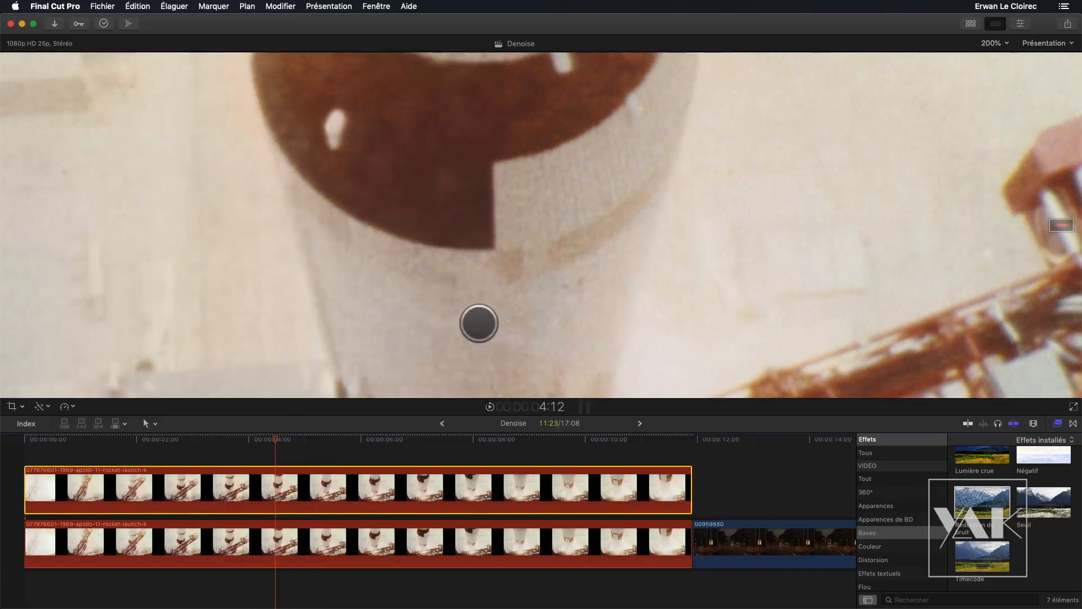
key("space")
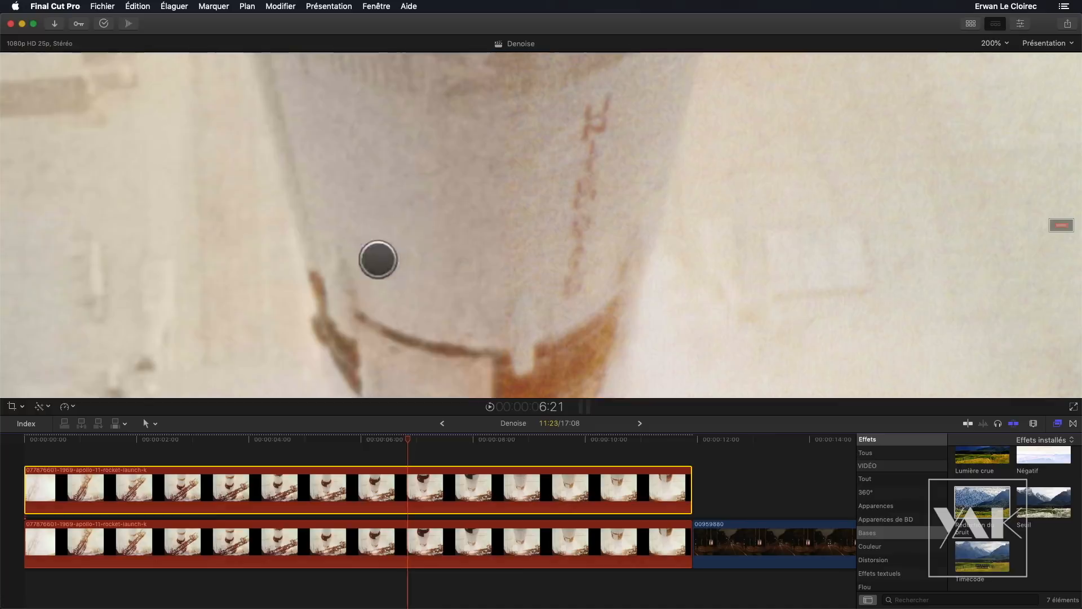
left_click_drag(405, 440, 283, 440)
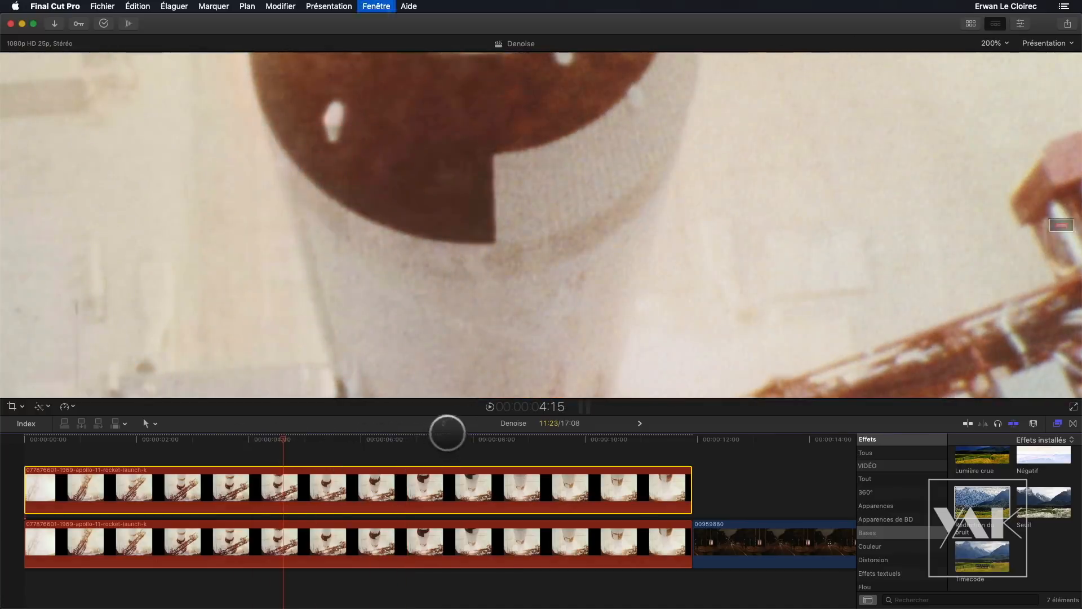
- Display the upper clip's video settings in the inspector and set the Réduction du bruit Quantité to Maximum
key("cmd+4")
left_click(831, 423)
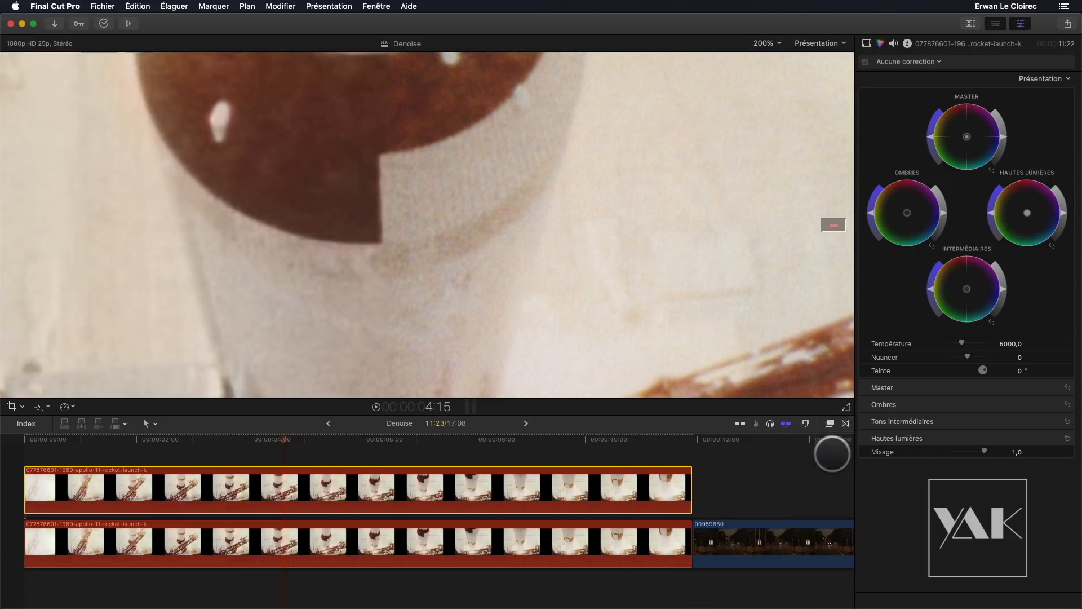
left_click(867, 43)
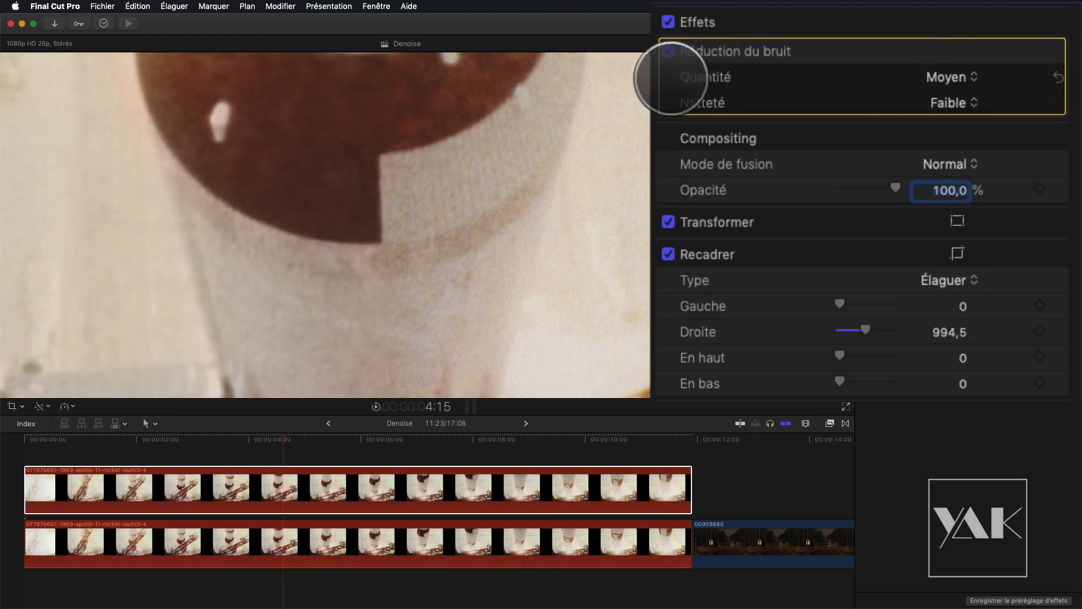
left_click(947, 77)
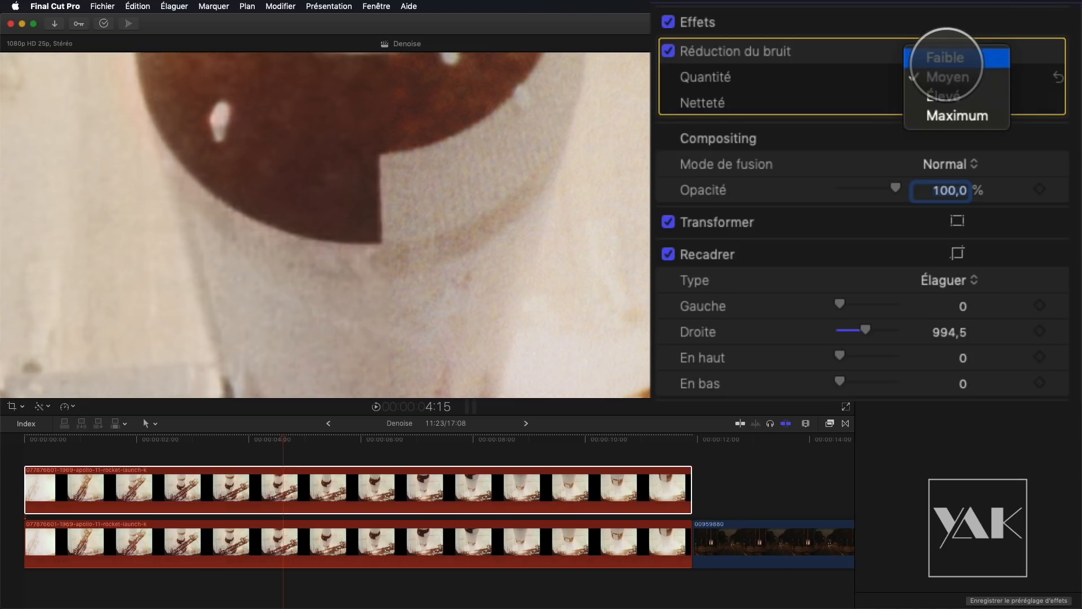
left_click(947, 58)
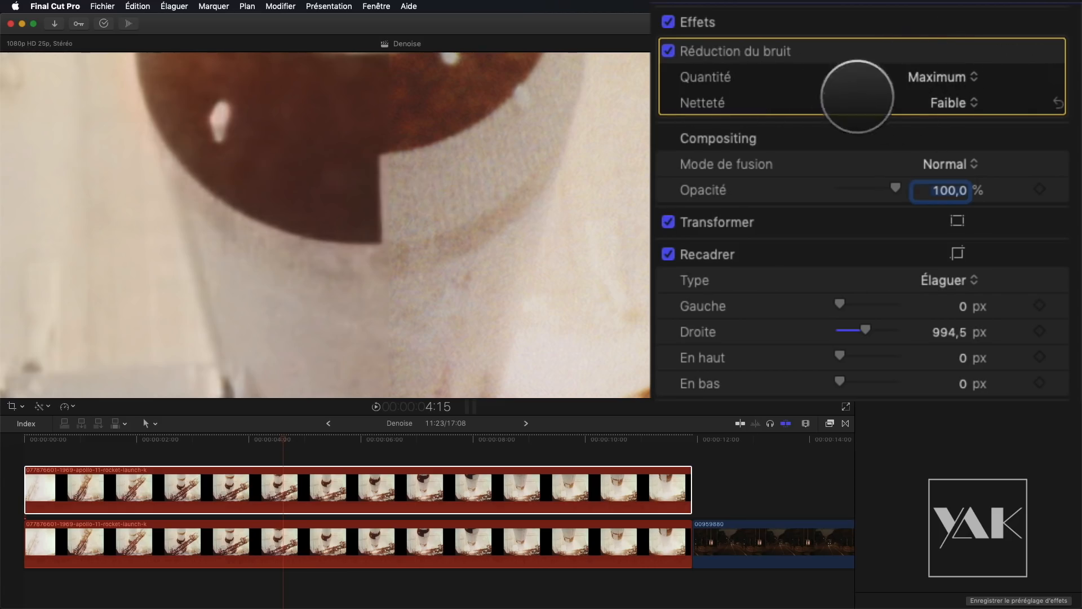
- Try Élevé for the noise reduction's Netteté, and settle on Très élevée
left_click(947, 104)
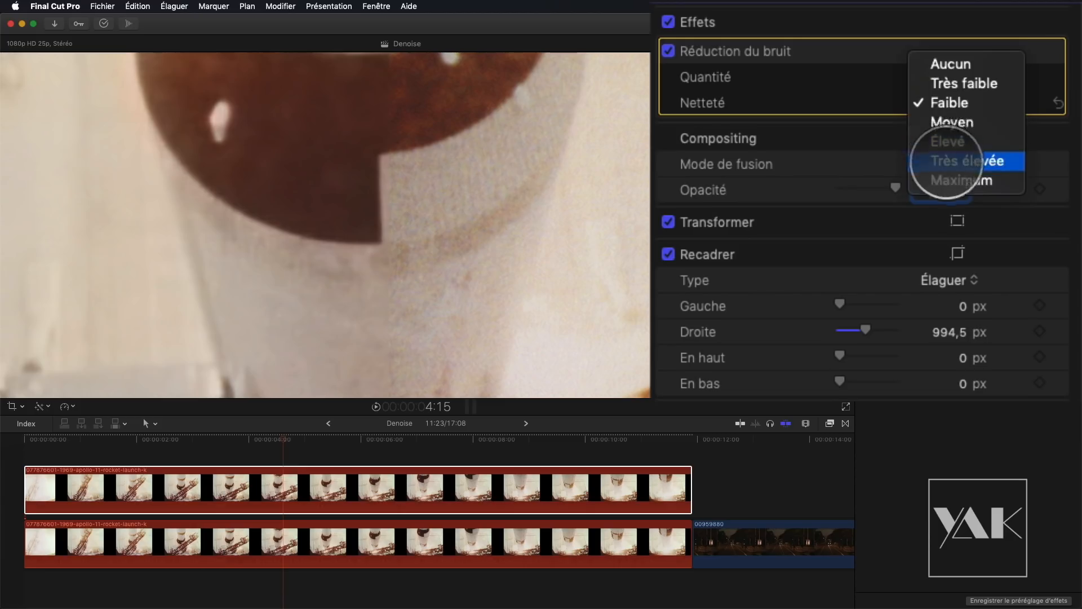
left_click(951, 141)
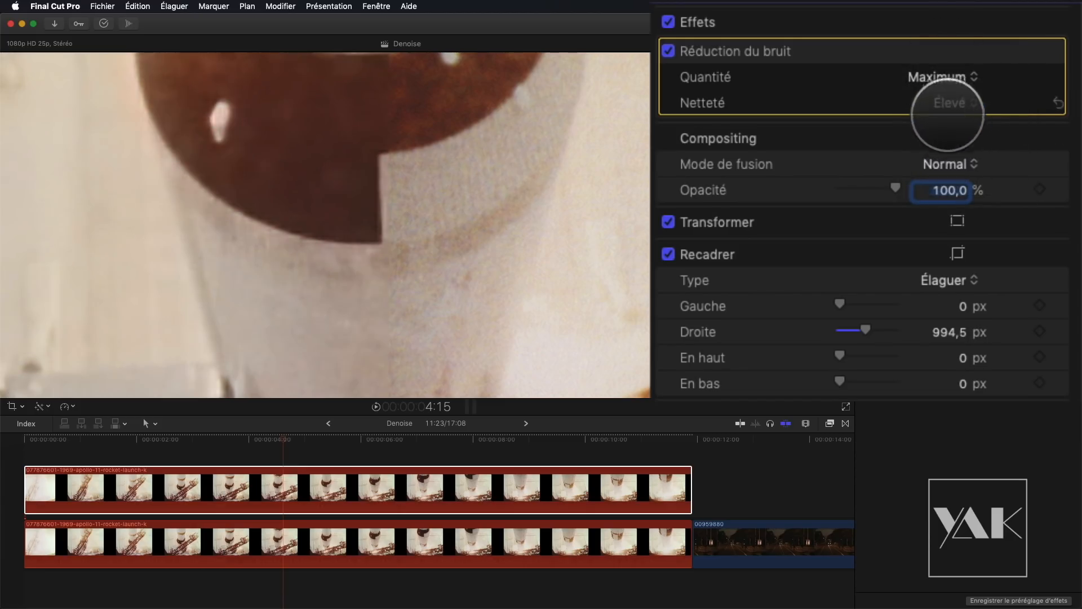
left_click(950, 103)
left_click(947, 119)
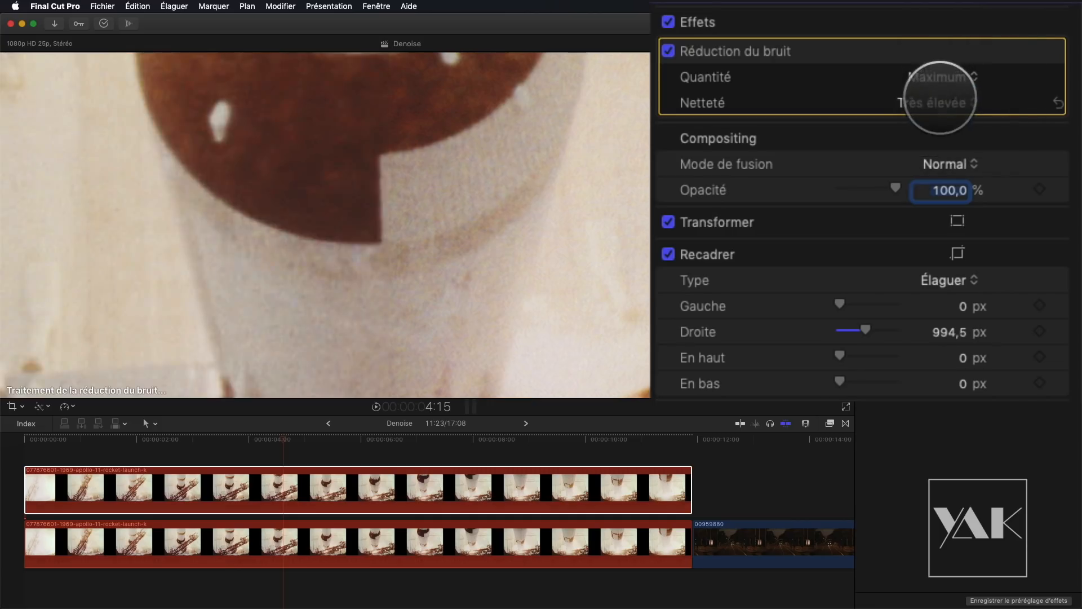
- Set the noise reduction's Netteté to Maximum and compare the rocket with the effect off and on, placing the playhead at 6:16
left_click(931, 102)
left_click(939, 122)
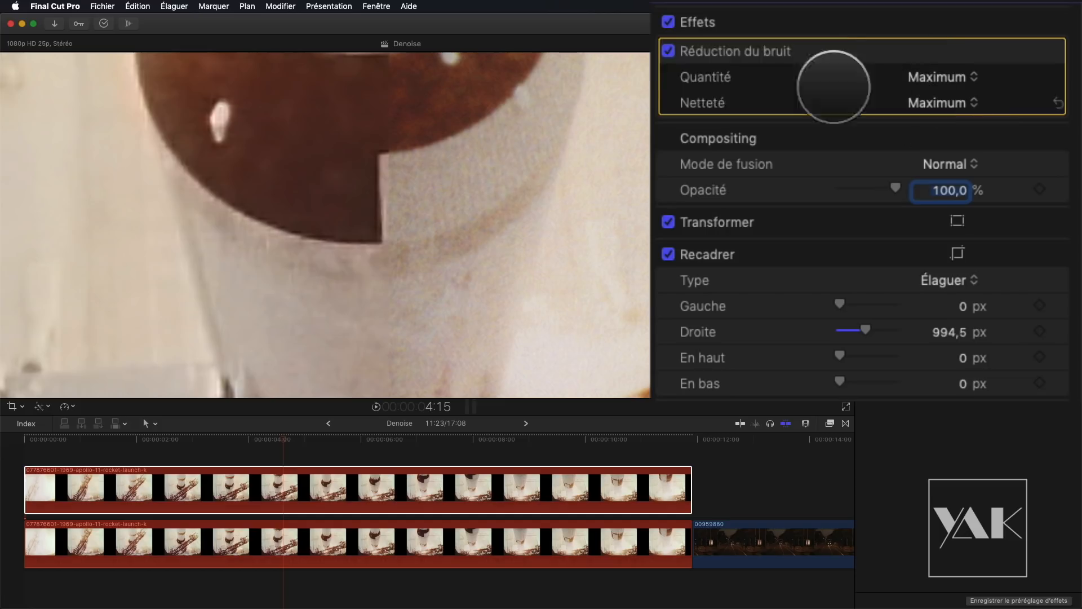
left_click(669, 50)
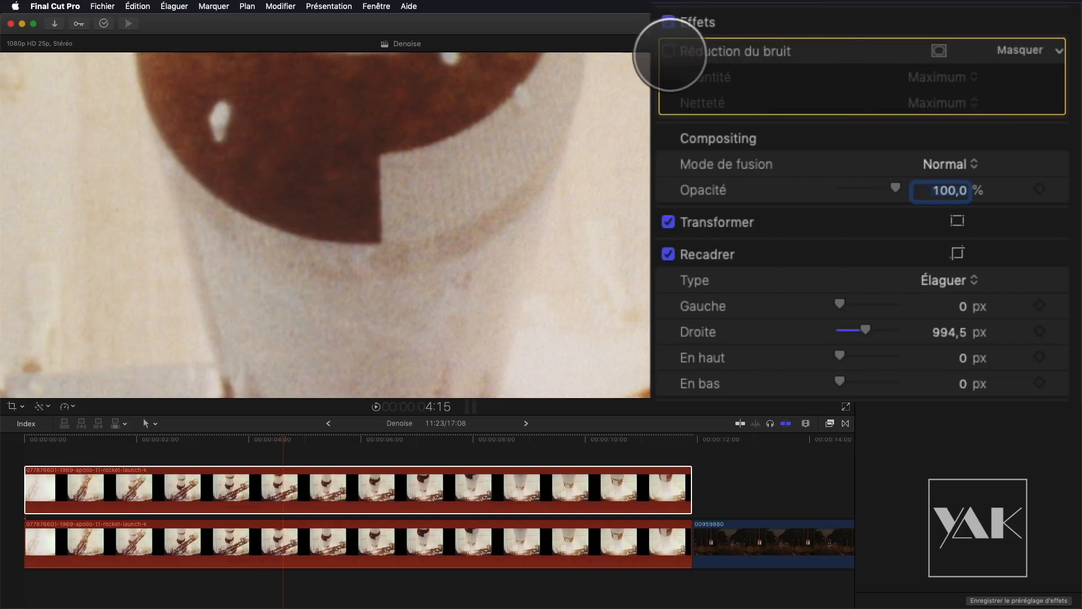
left_click(668, 51)
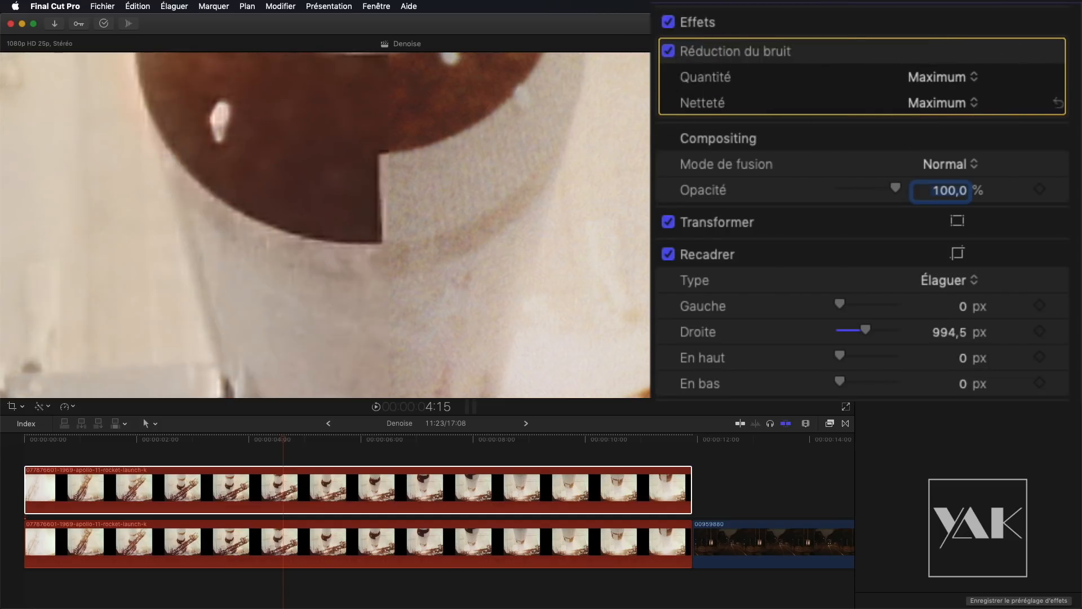
left_click_drag(289, 438, 398, 448)
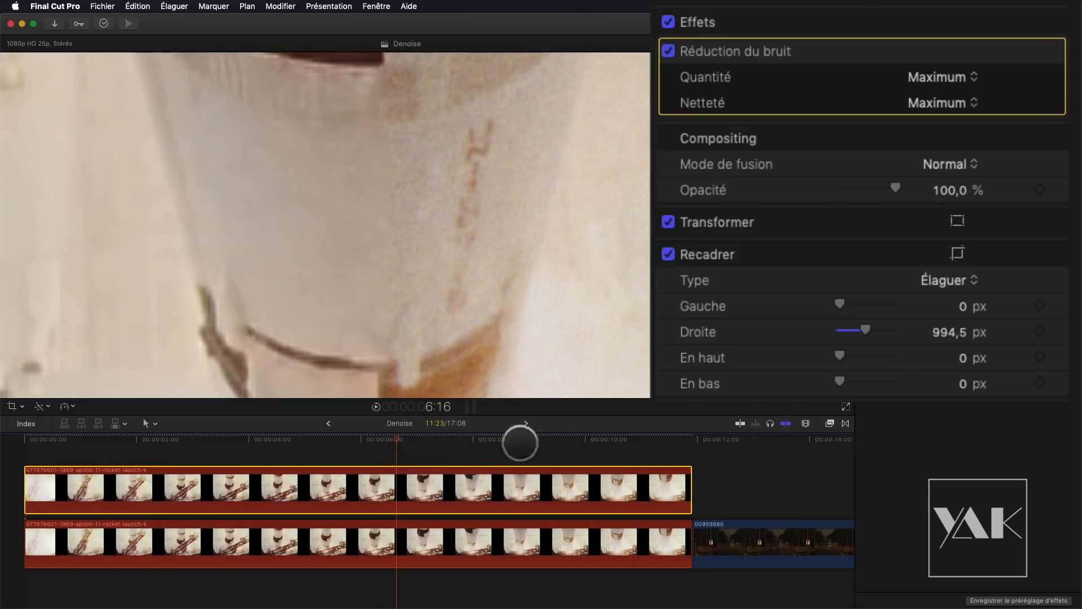
- Switch to Moniteur d'activité to display the Historique du processeur graphique window, and return to Final Cut Pro
key("super+Tab")
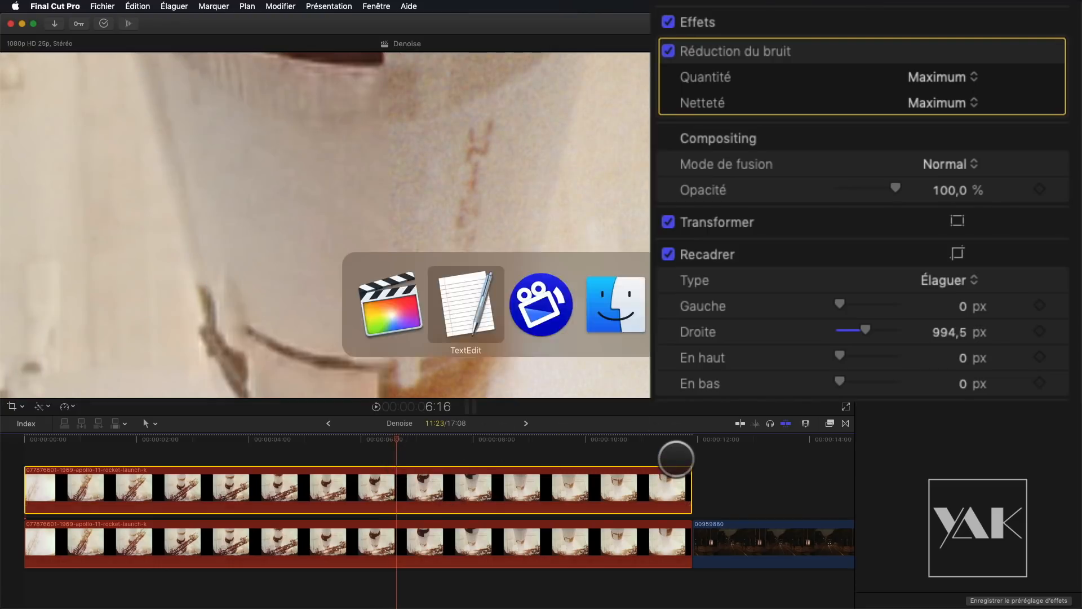
left_click(253, 6)
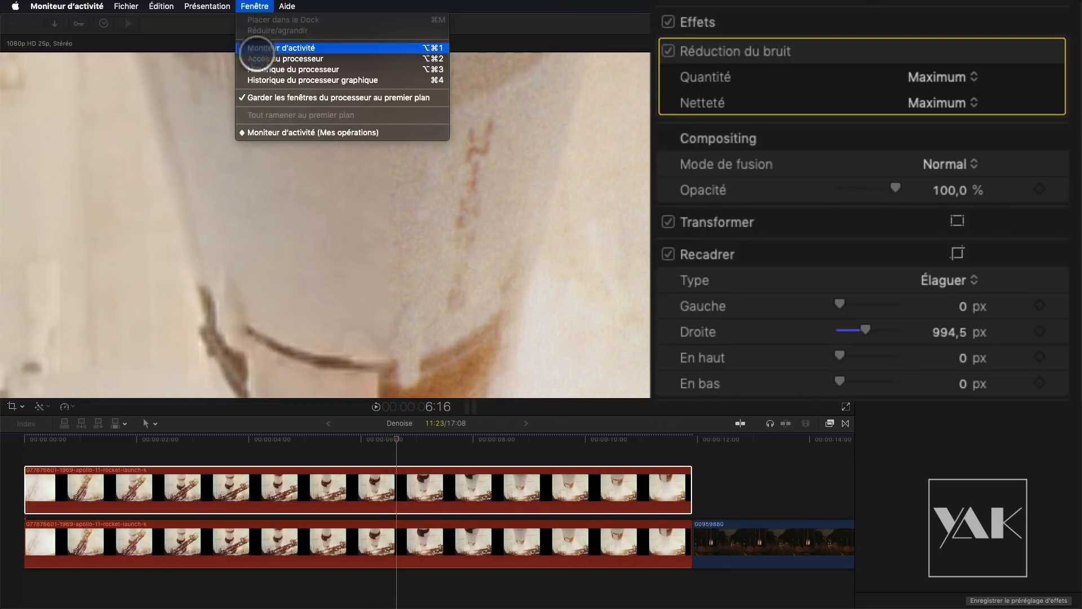
left_click(261, 82)
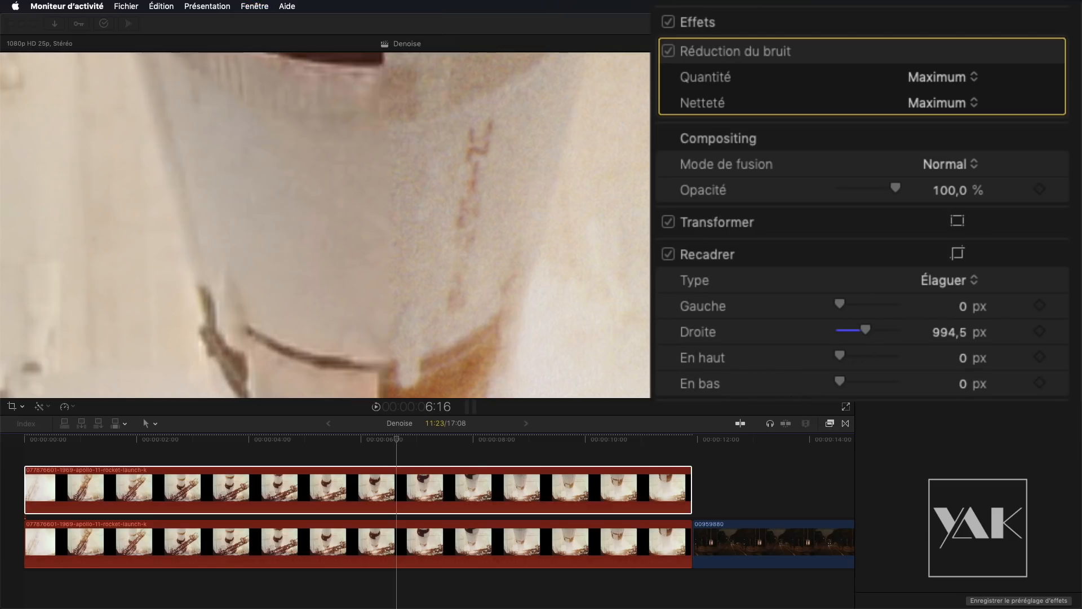
left_click(447, 491)
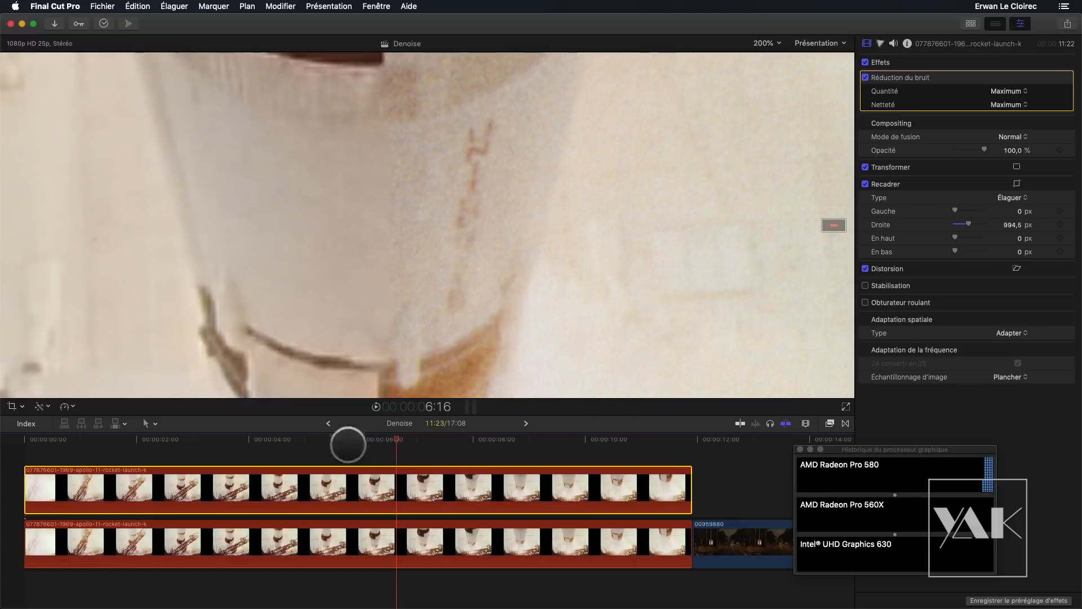
- Play the denoised rocket from the timeline start and place the graphics processor history window over the inspector
left_click(23, 439)
key("space")
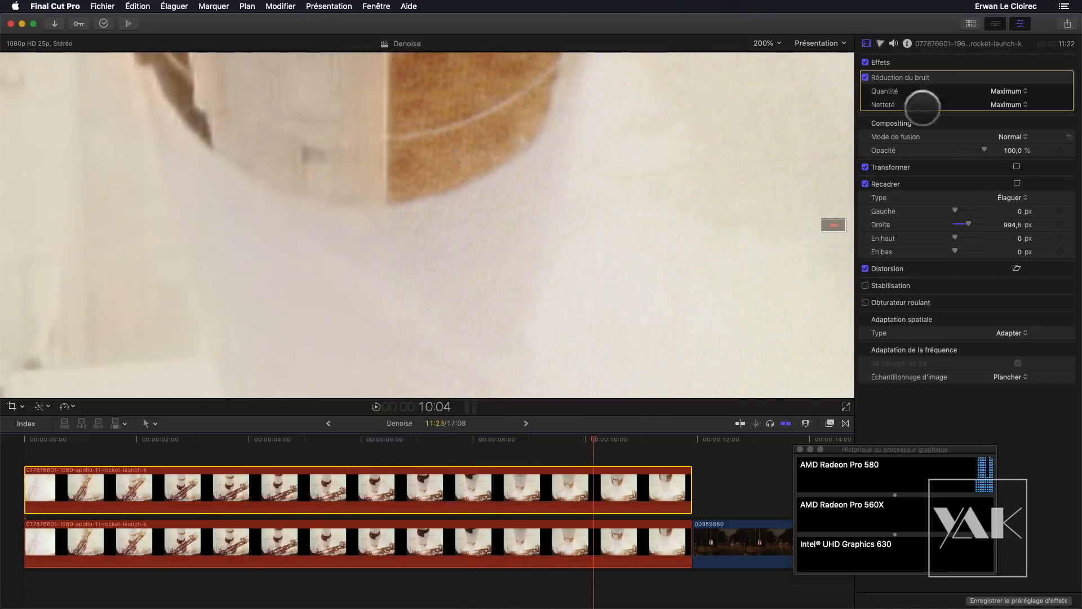
left_click_drag(476, 437, 442, 451)
left_click_drag(901, 449, 972, 352)
- Examine the night tram clip after the rocket, framing the viewer on the lit phone advert with the playhead at 13:19
left_click(727, 440)
left_click_drag(748, 441, 791, 438)
scroll(790, 437, "right", 10)
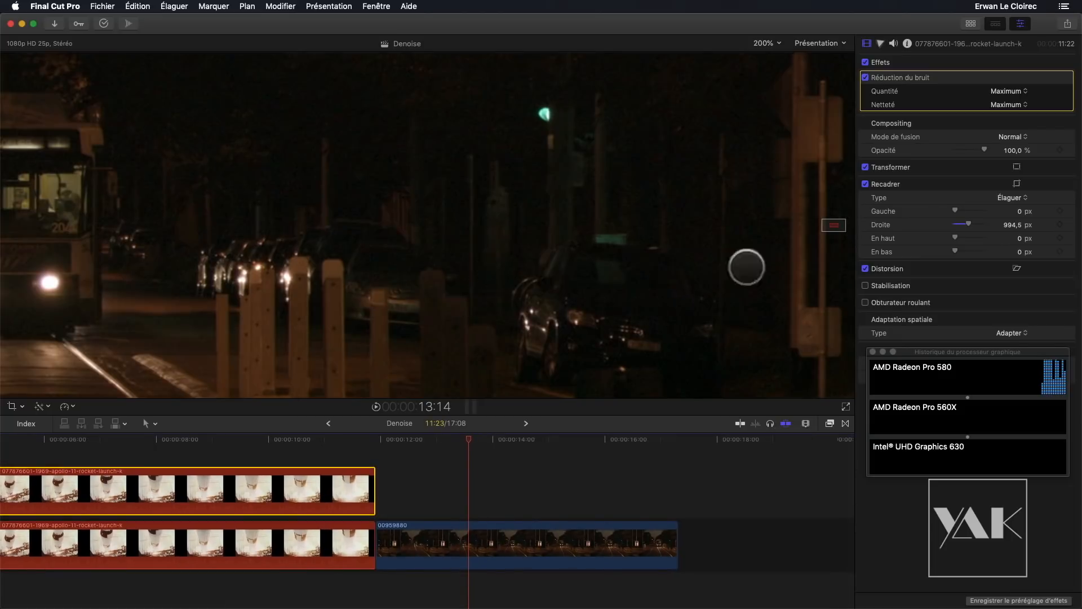
left_click_drag(830, 227, 755, 248)
left_click(480, 441)
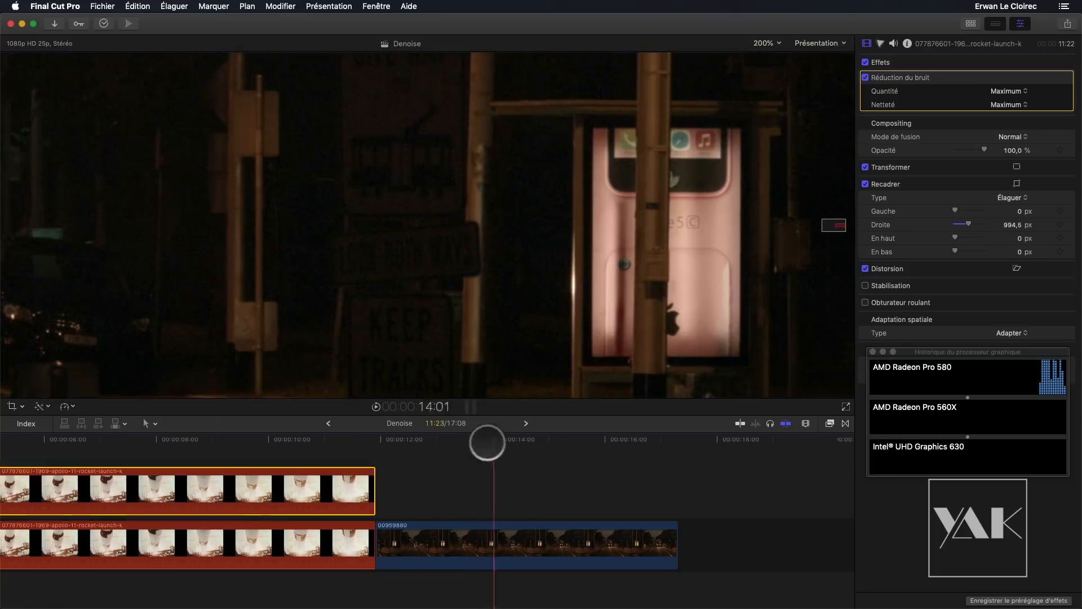
- Apply the Réduction du bruit effect to the night tram clip 00959880 and hide the effects browser
left_click(530, 536)
left_click(829, 423)
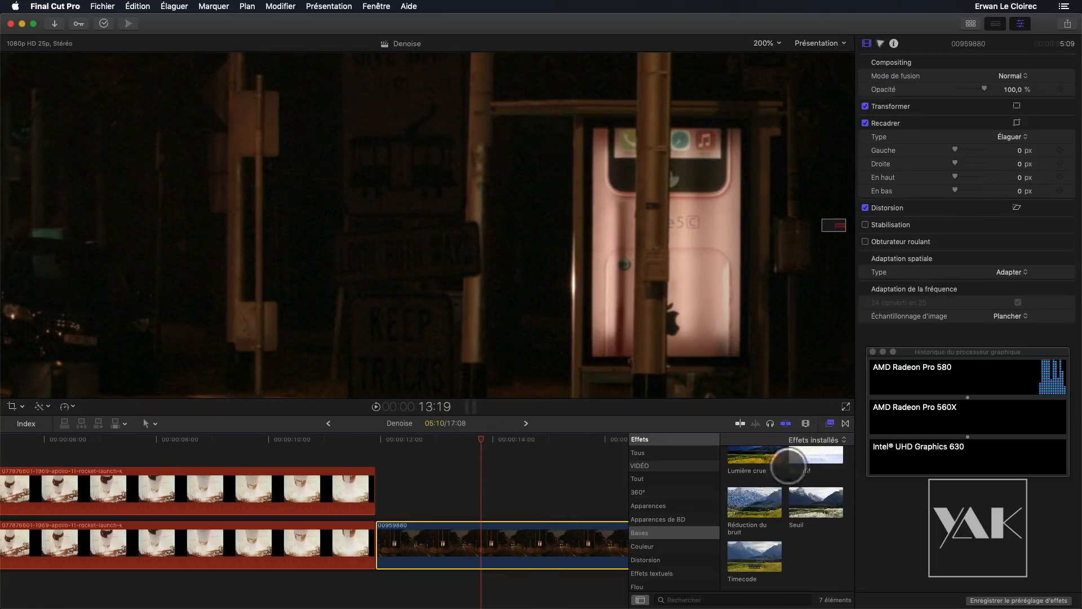
left_click_drag(731, 515, 519, 543)
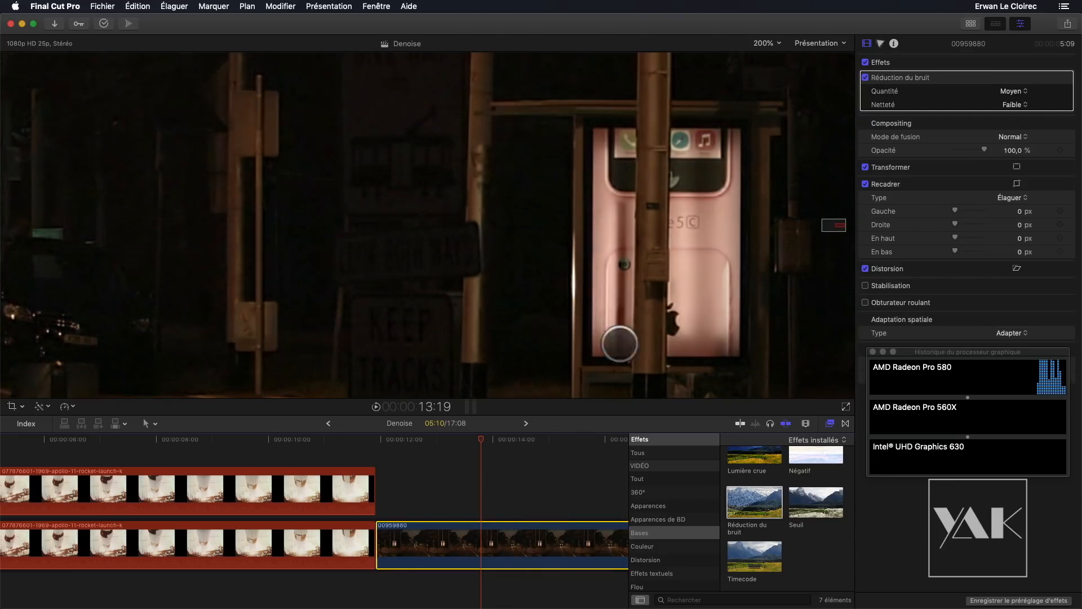
left_click(829, 422)
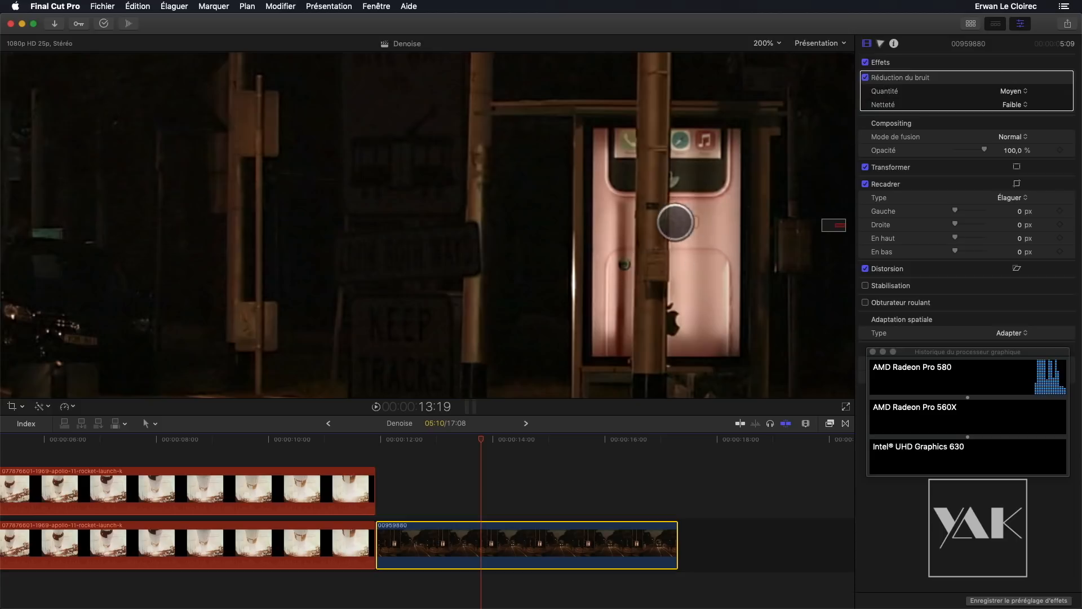
- Compare the phone advert at 300% with noise reduction off and on, at 13:19 and again at 15:09
left_click(664, 233)
key("super+equal")
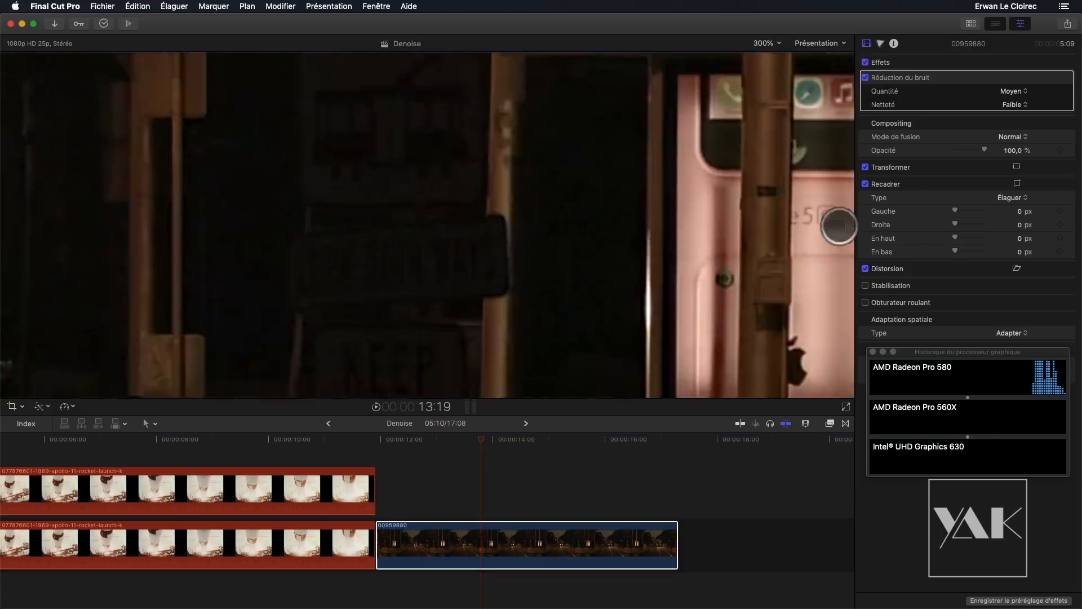
left_click_drag(839, 225, 842, 225)
left_click(865, 78)
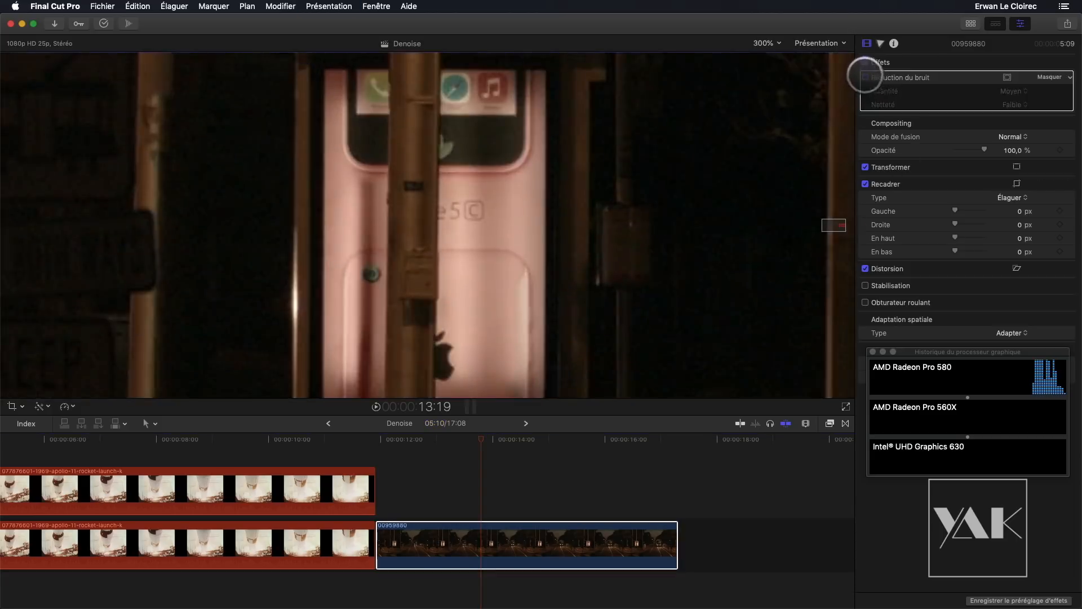
left_click(864, 78)
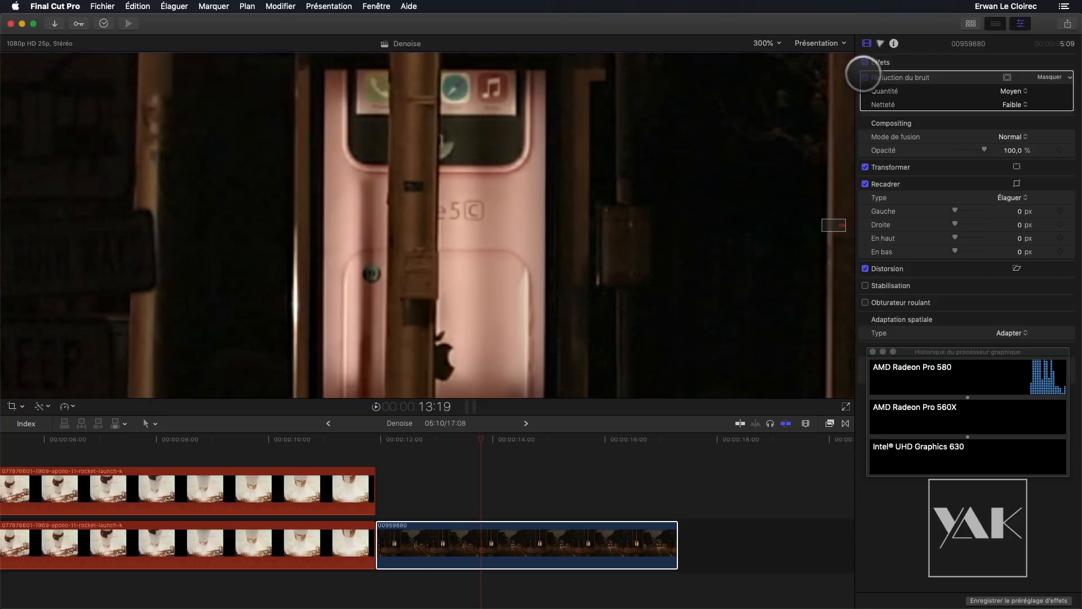
left_click(538, 439)
left_click_drag(545, 439, 570, 439)
left_click(866, 77)
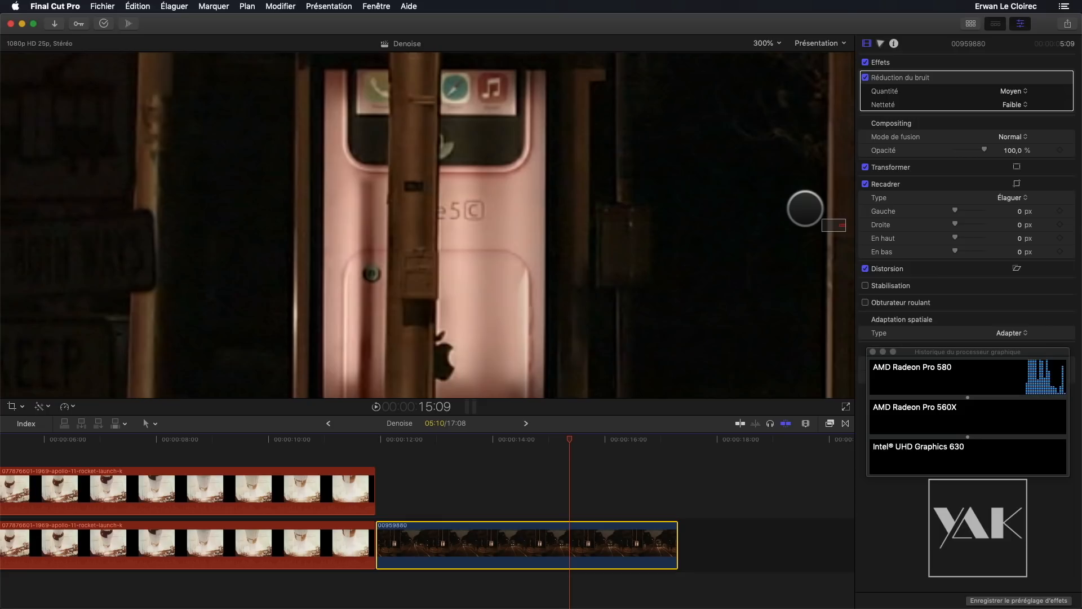
- Set the night clip's noise reduction Quantité to Maximum and its Netteté to Moyen, after trying Netteté at Maximum
key("super+minus")
left_click(486, 274)
key("shift+z")
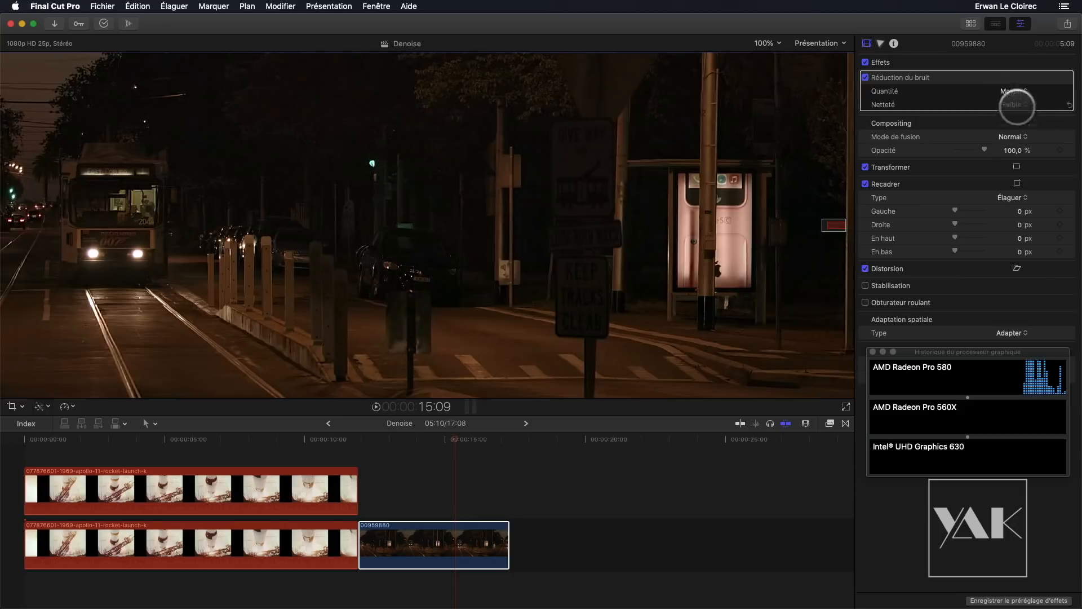
left_click(1012, 91)
left_click(1011, 111)
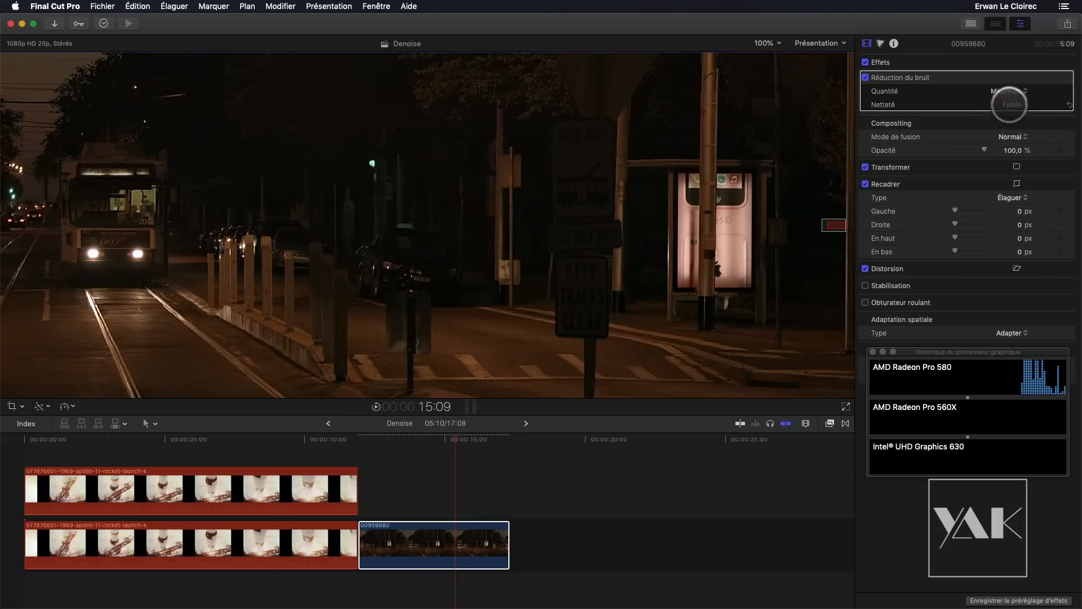
left_click(1009, 104)
left_click(1011, 145)
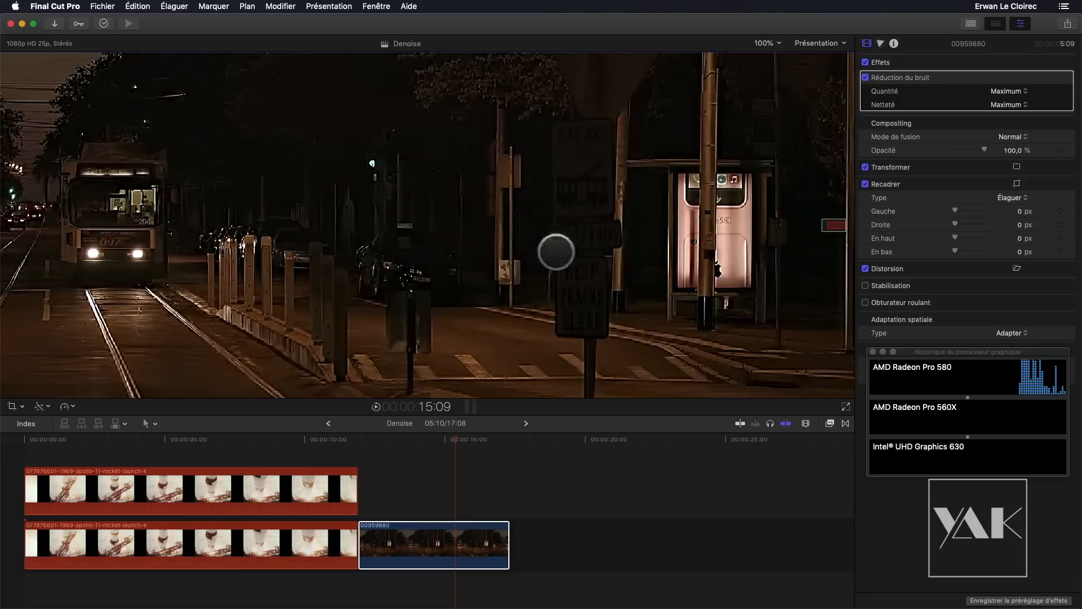
left_click(1008, 105)
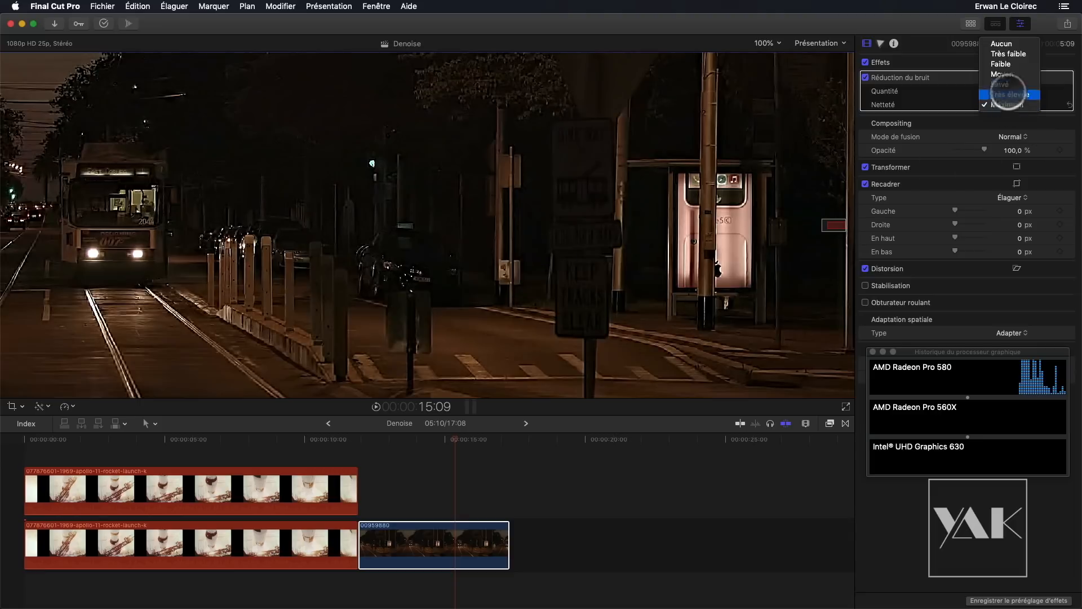
left_click(1008, 73)
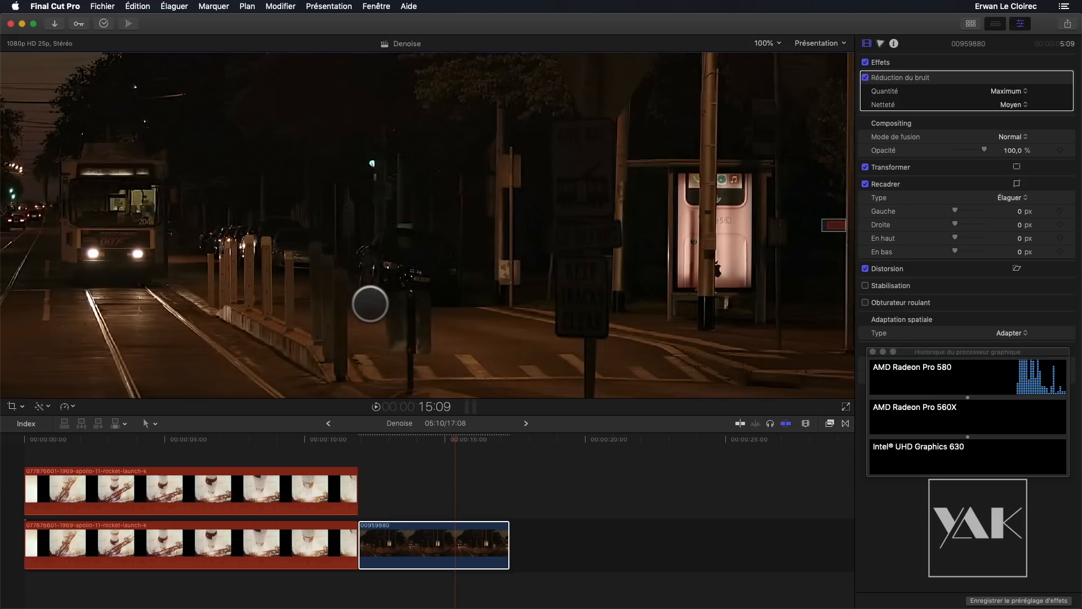
- Try Moyen and Maximum for the Quantité while viewing the tram at 300%, and settle on Élevé
key("super+equal")
key("super+equal")
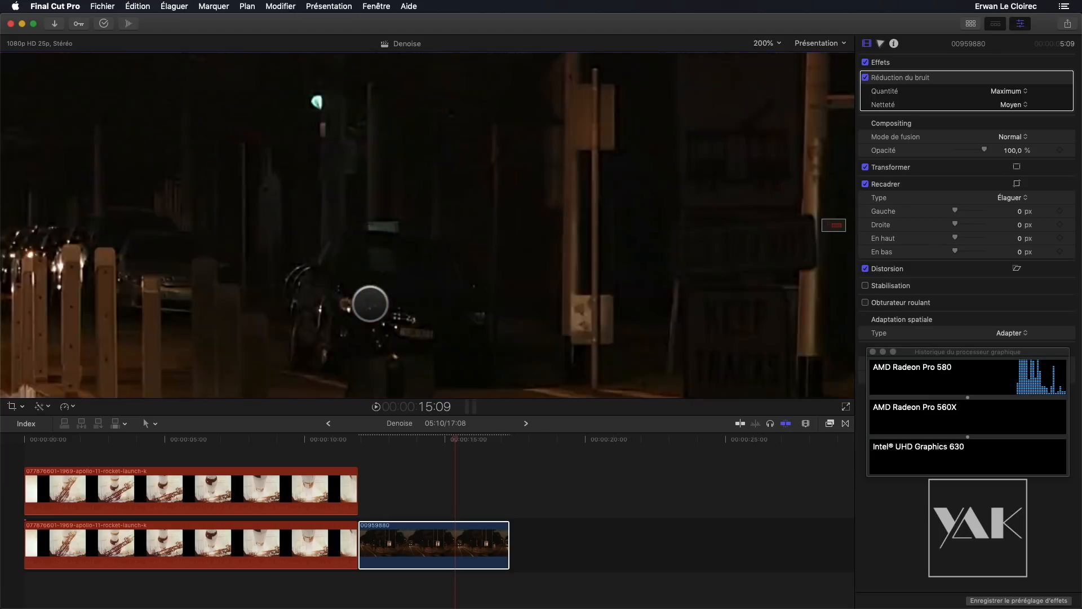
left_click_drag(832, 225, 829, 224)
left_click(1005, 91)
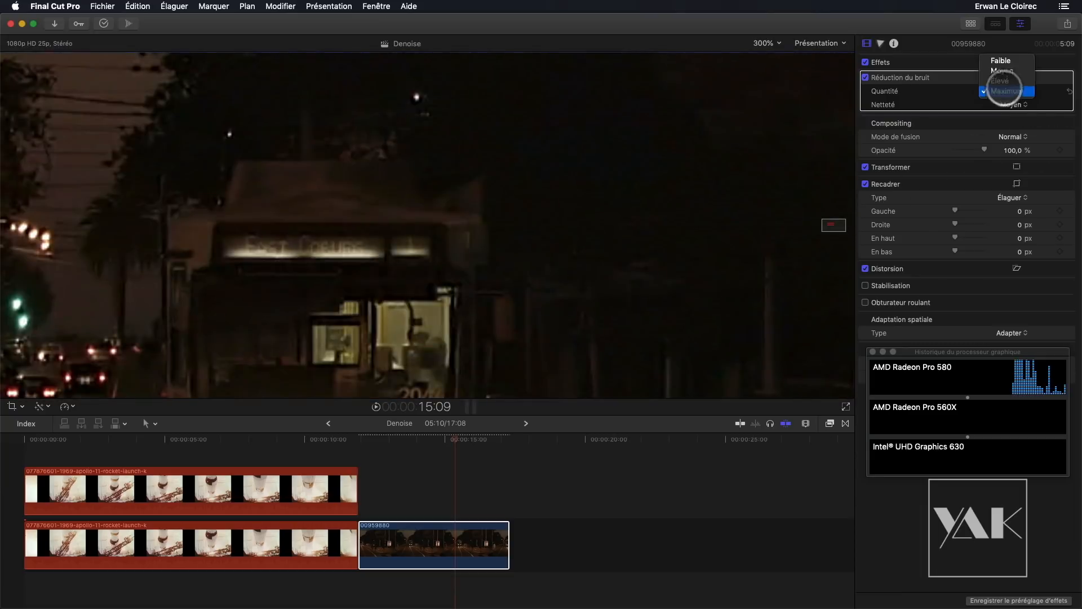
left_click(1006, 70)
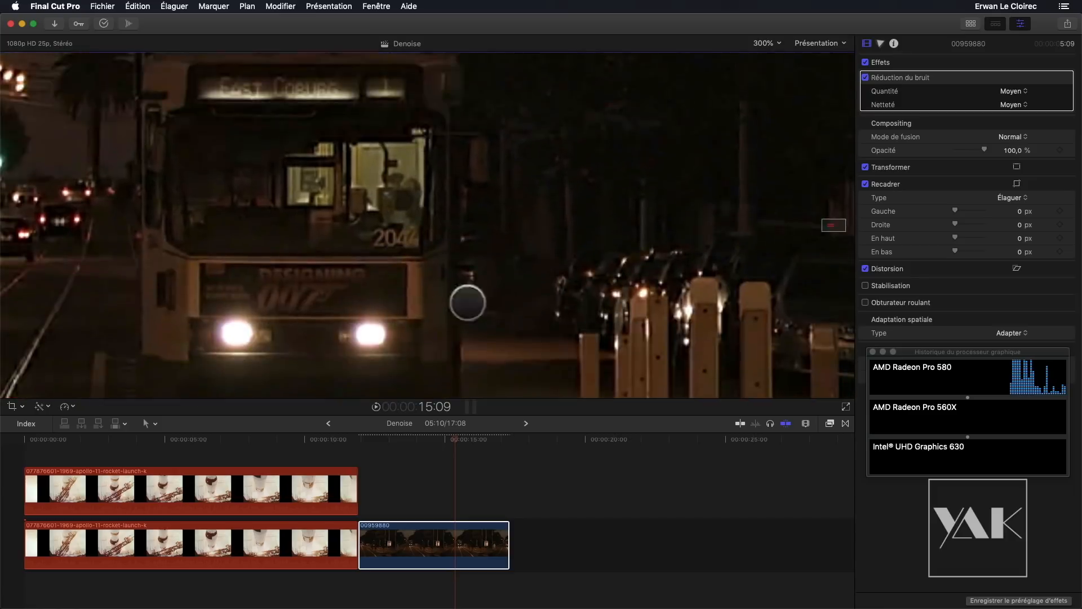
left_click(1007, 92)
left_click(1007, 111)
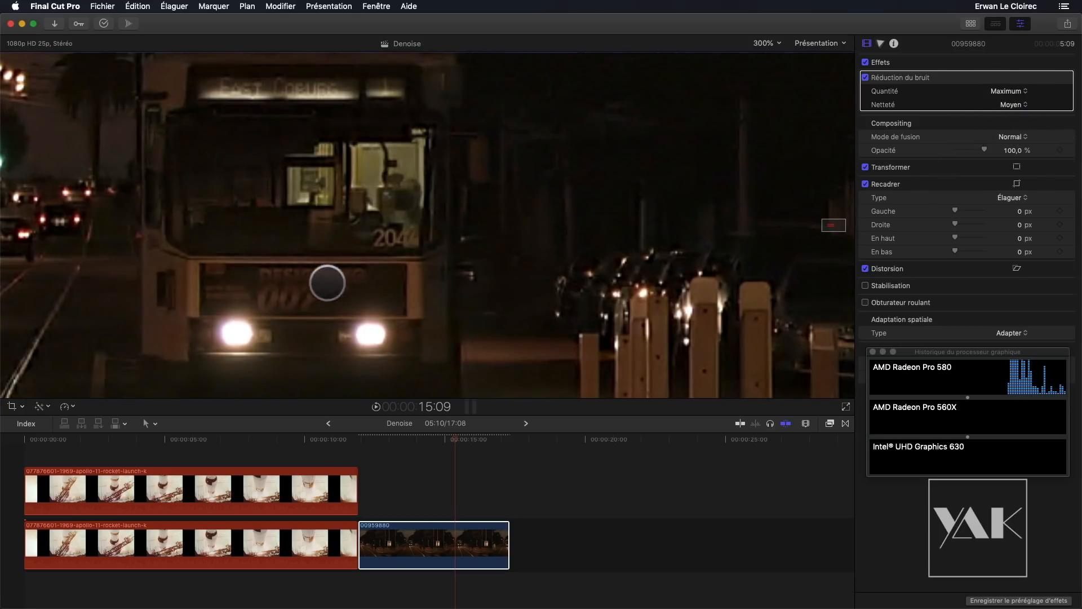
left_click(1006, 91)
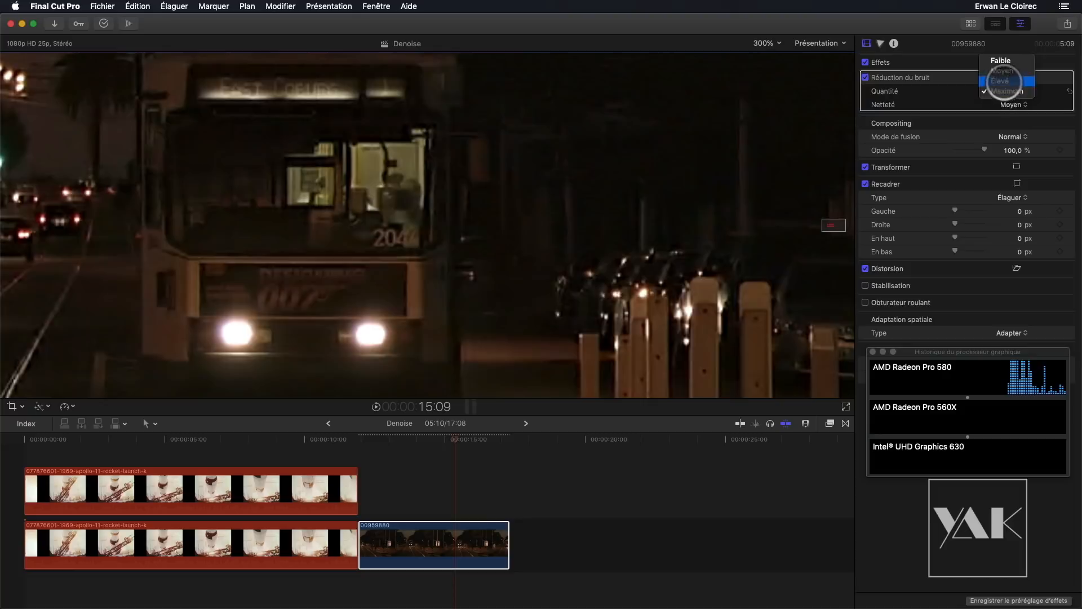
left_click(1003, 81)
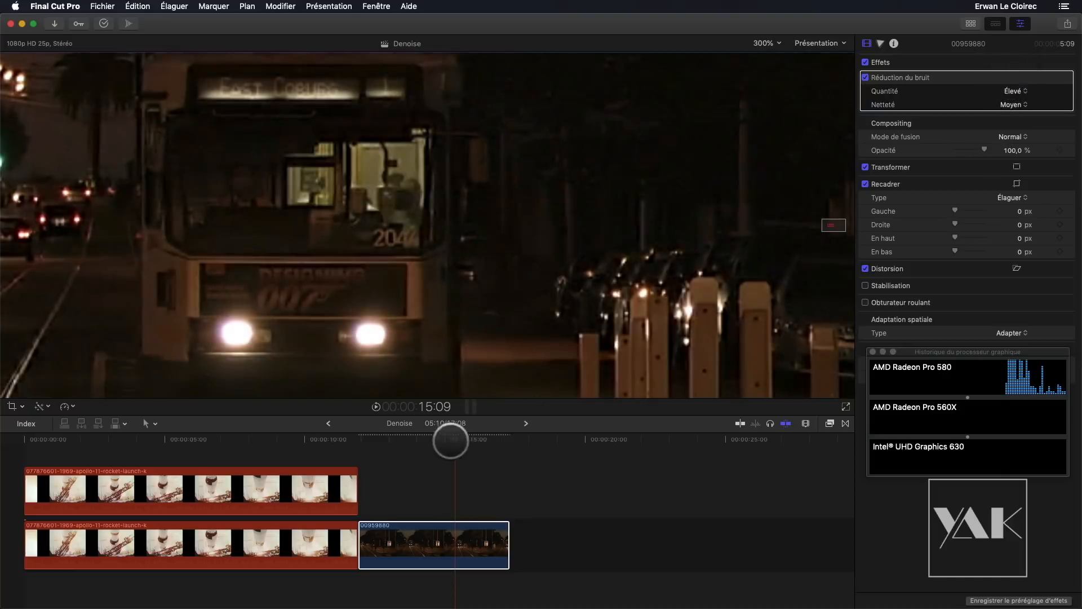
- Scrub back from the night clip into the rocket footage and check playback of the denoised clips
left_click_drag(452, 441, 396, 438)
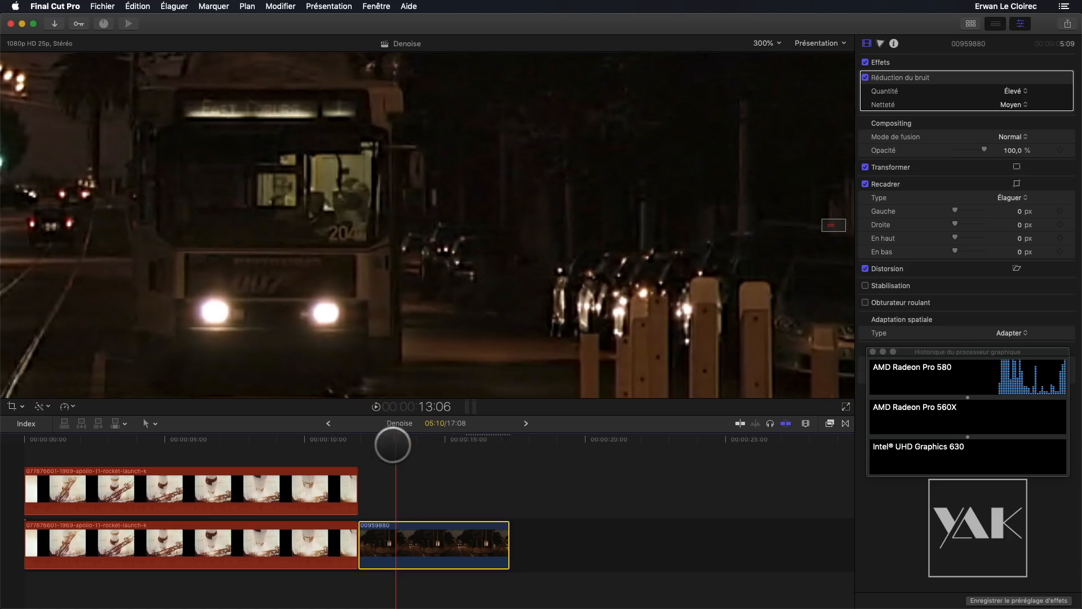
left_click_drag(389, 439, 299, 446)
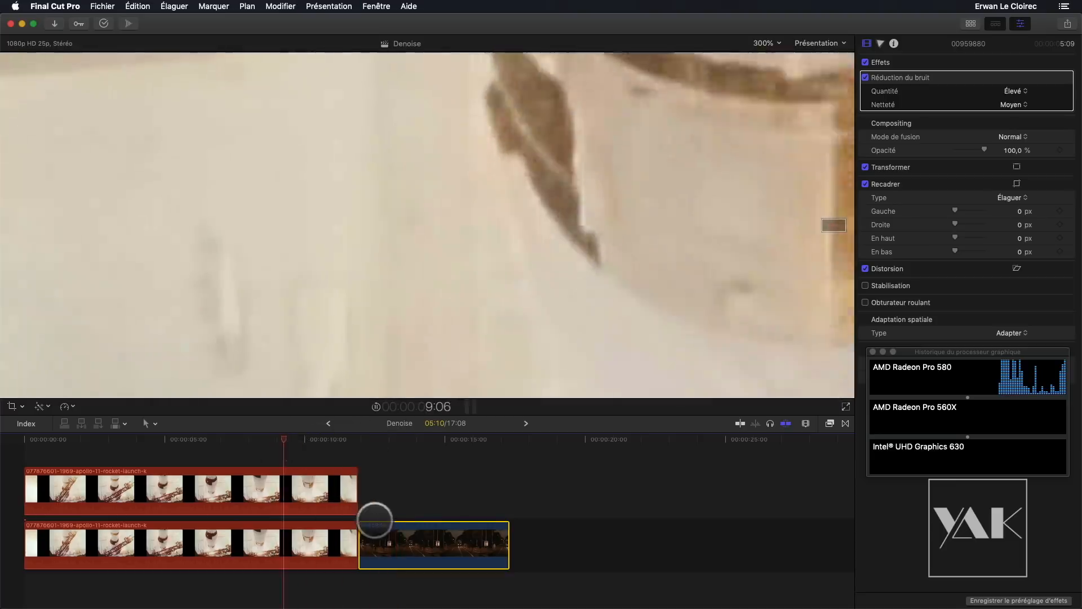
key("space")
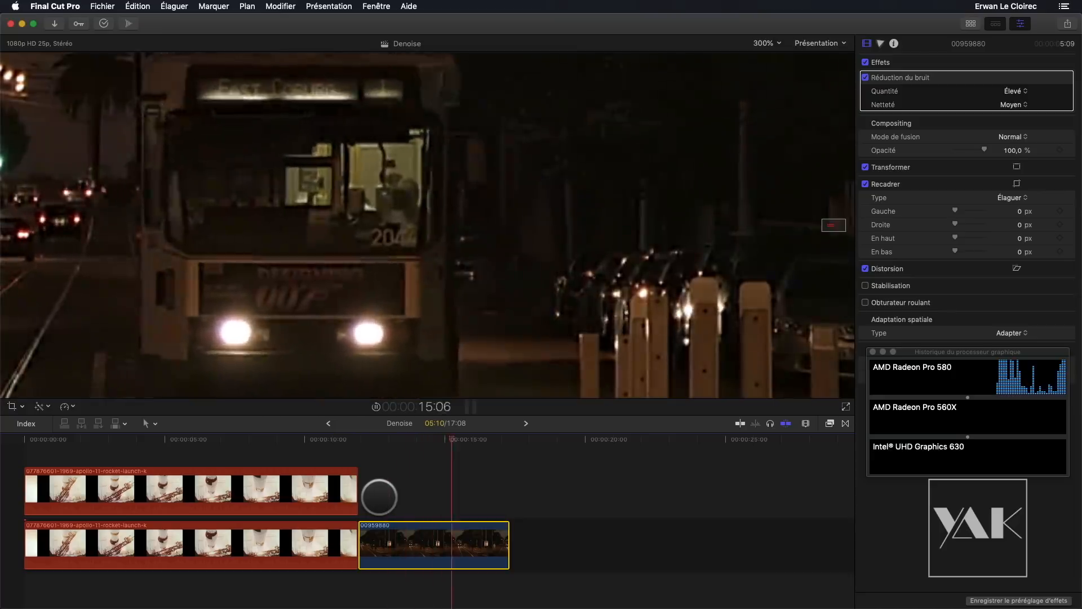
key("space")
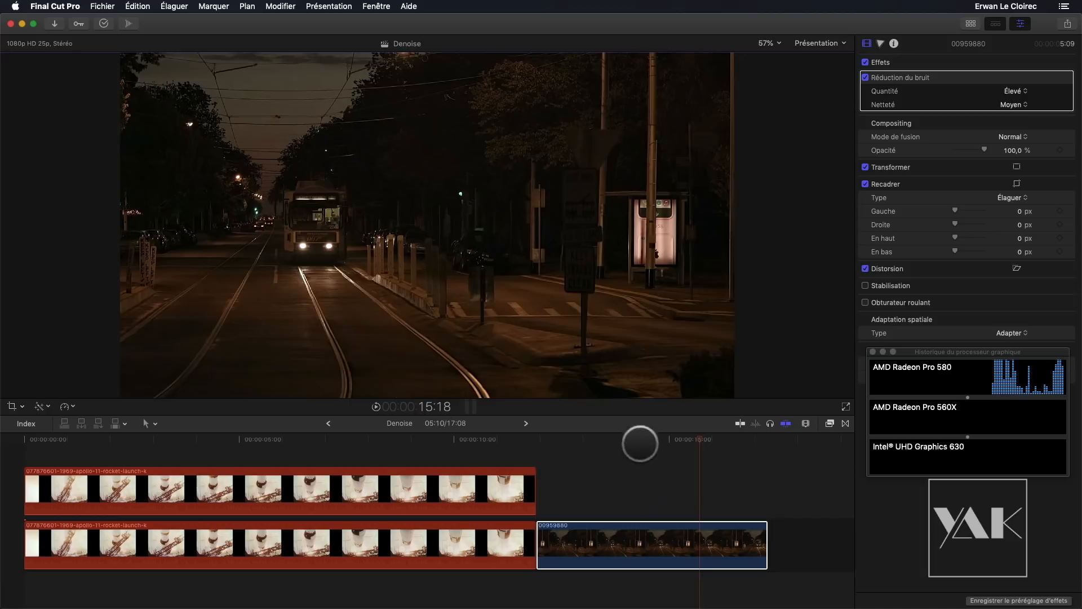
- Play the denoised night clip at full-frame view and move the graphics processor history window below the inspector's settings
left_click_drag(640, 440, 548, 445)
key("space")
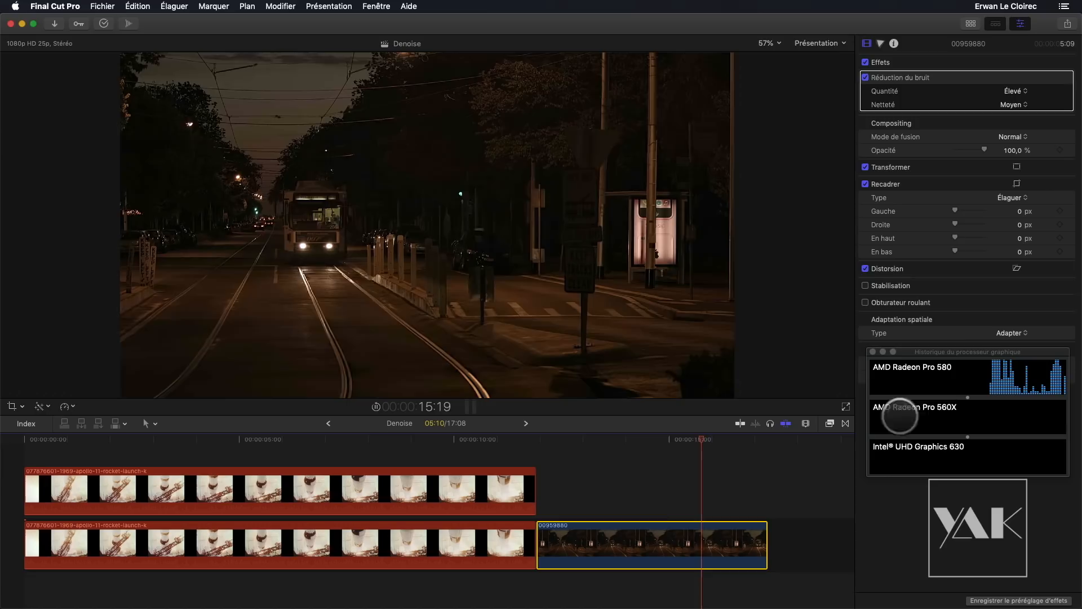
left_click_drag(951, 353, 953, 409)
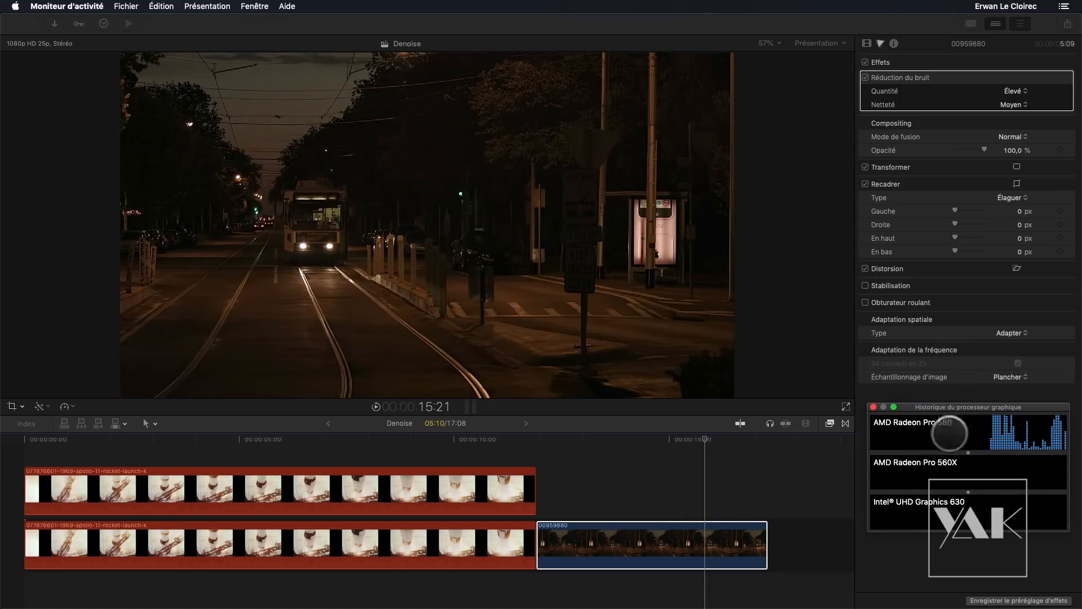
- Set the night clip's noise reduction Quantité to Moyen, then check a frame of the rocket footage
left_click(651, 439)
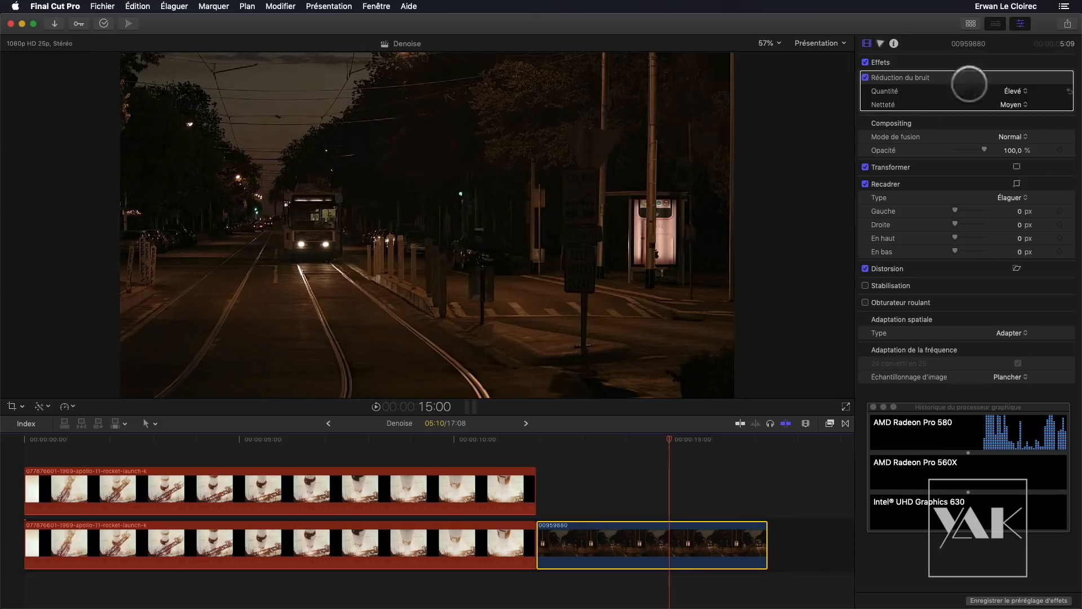
left_click(1011, 91)
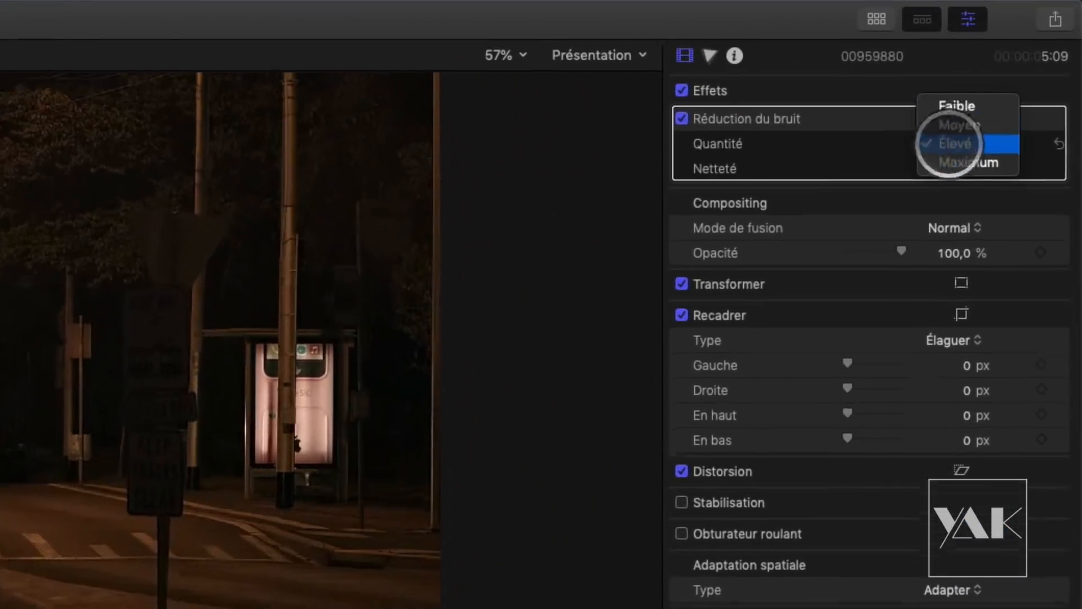
left_click(955, 126)
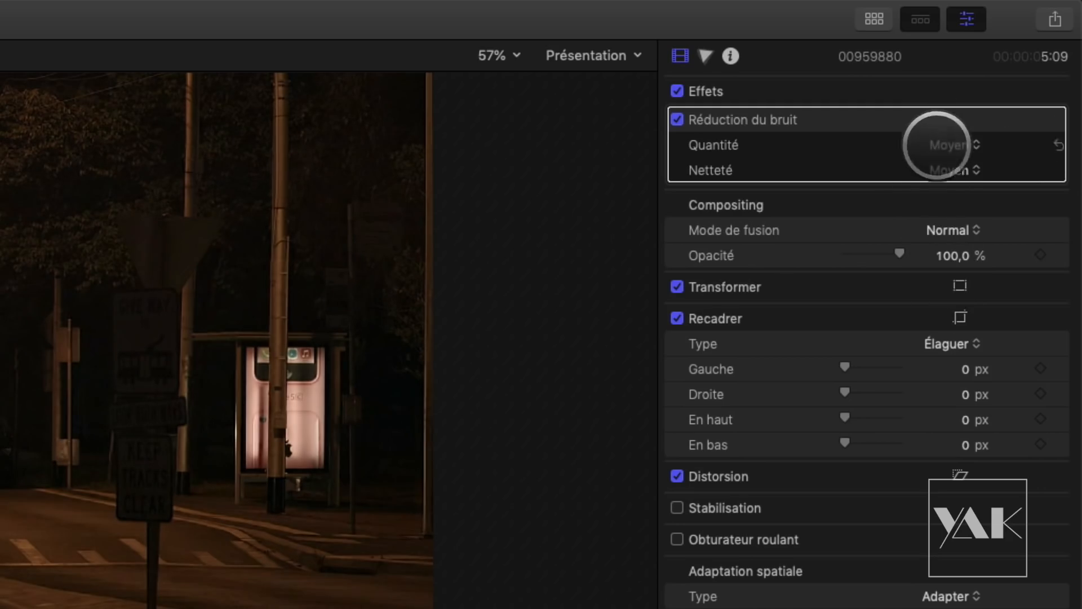
left_click(947, 146)
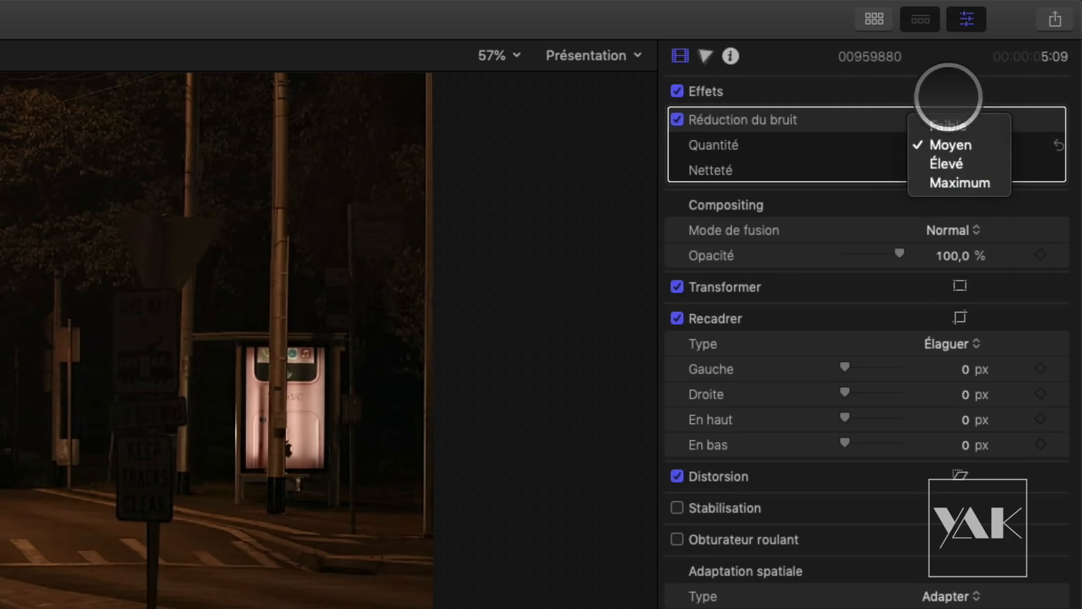
left_click(919, 146)
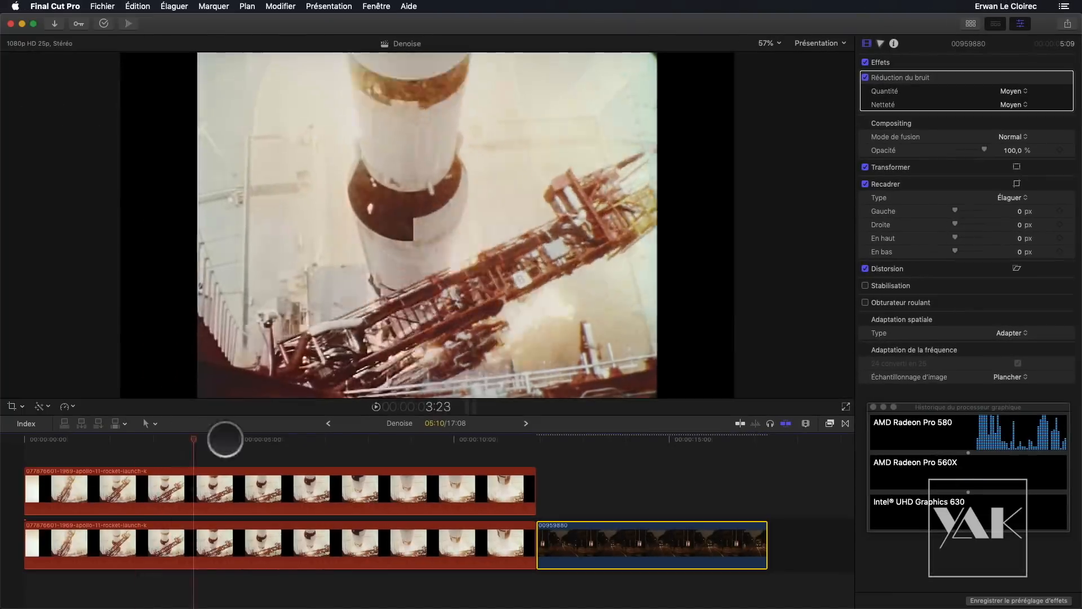
left_click(304, 439)
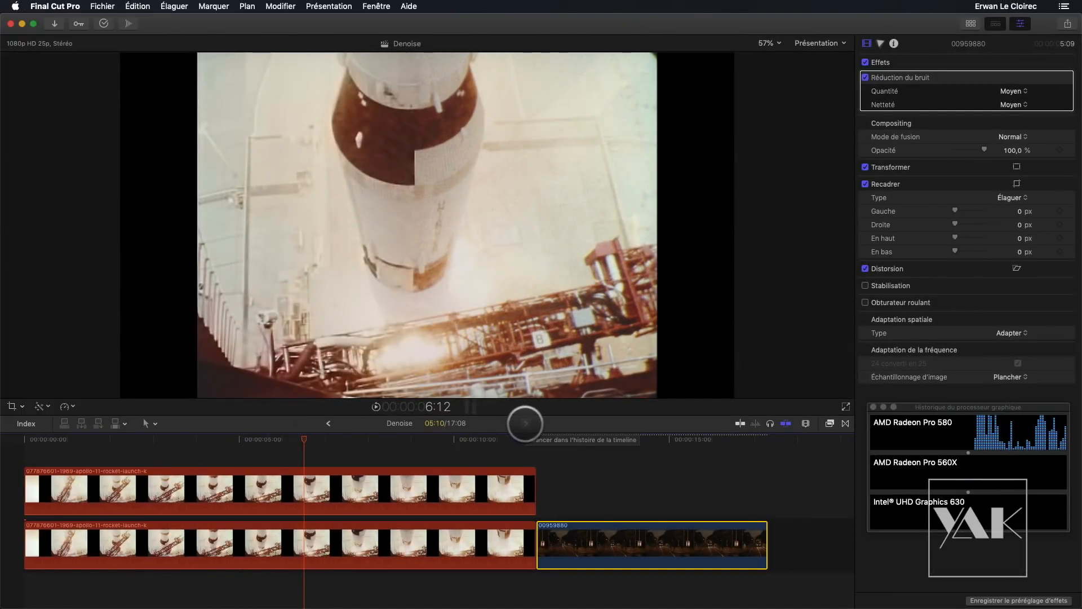
- Open the Tiny_Planet timeline and reorient the 360° view to Inclinaison -9° and Panoramique 996°
left_click(525, 423)
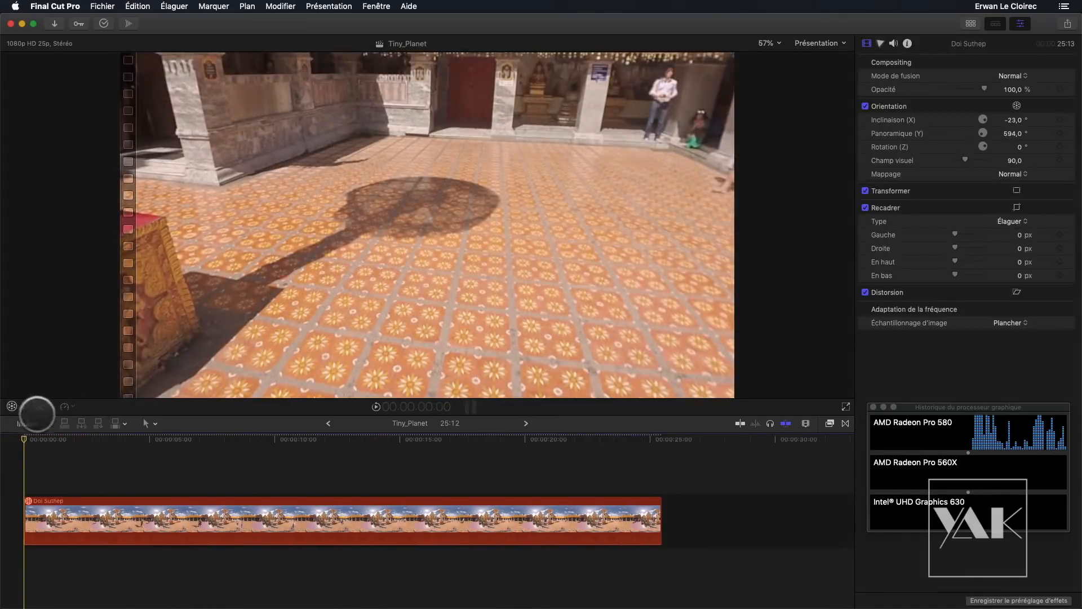
left_click(14, 406)
left_click_drag(430, 188, 483, 234)
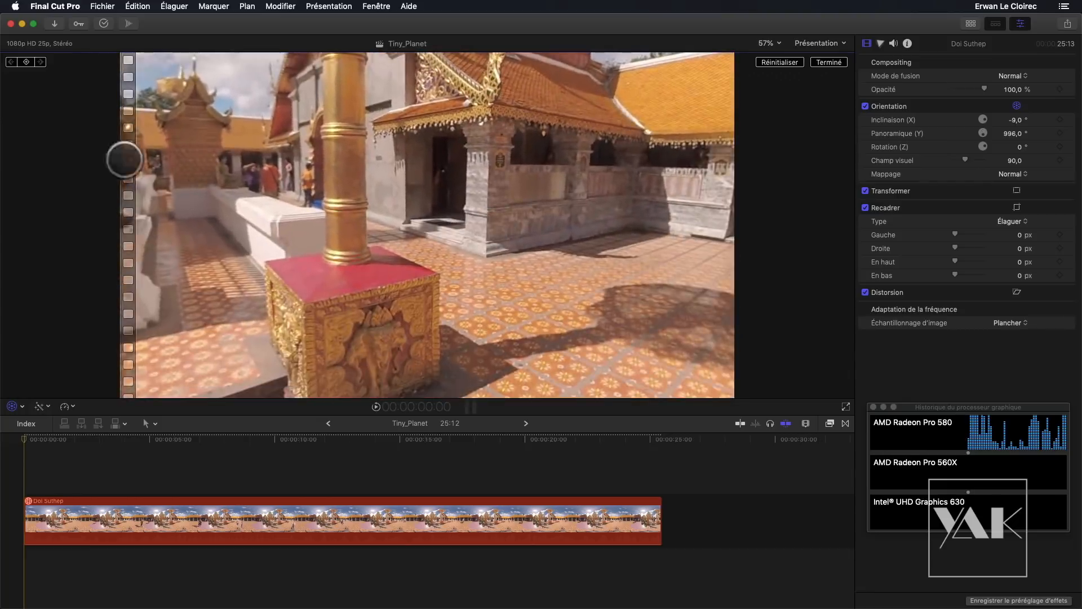
- Close the graphics processor history window and display the metadata of the Doi Suthep clip in the FCPX 10.4.4 event
key("ctrl+super+1")
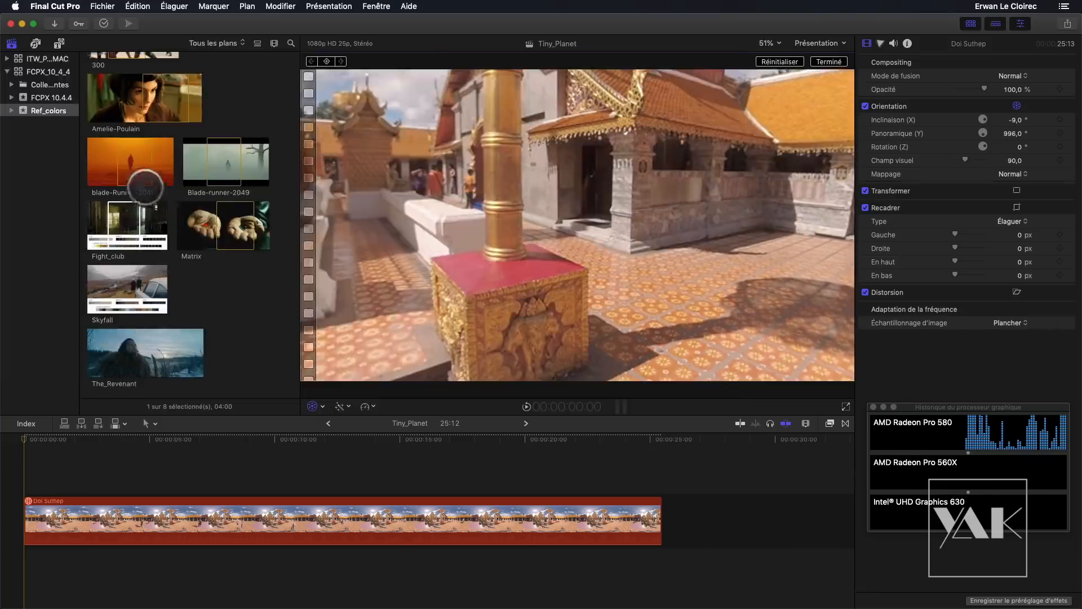
left_click(50, 98)
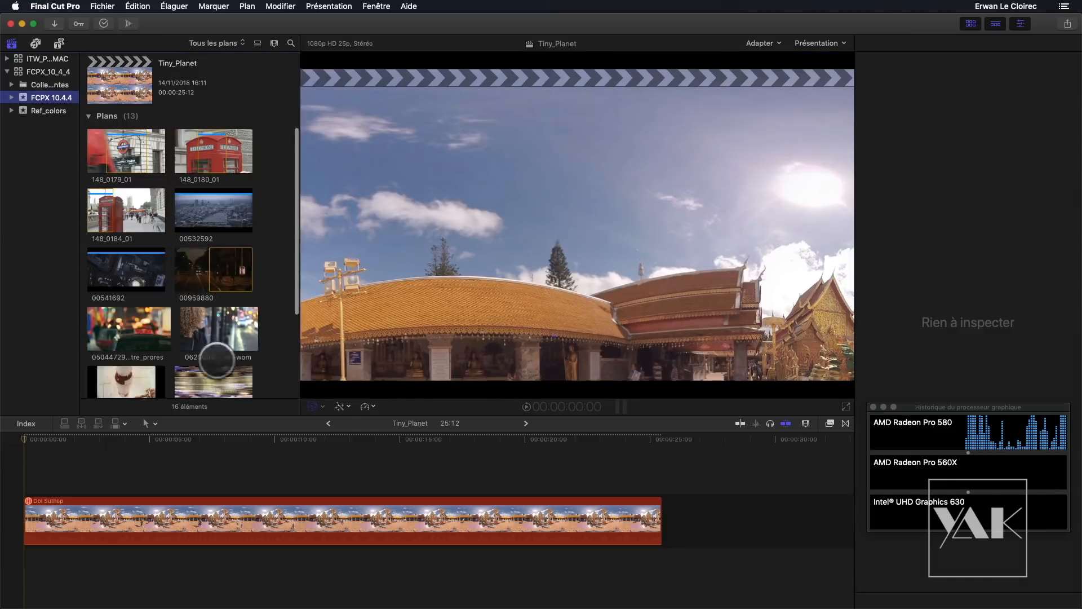
scroll(174, 225, "down", 5)
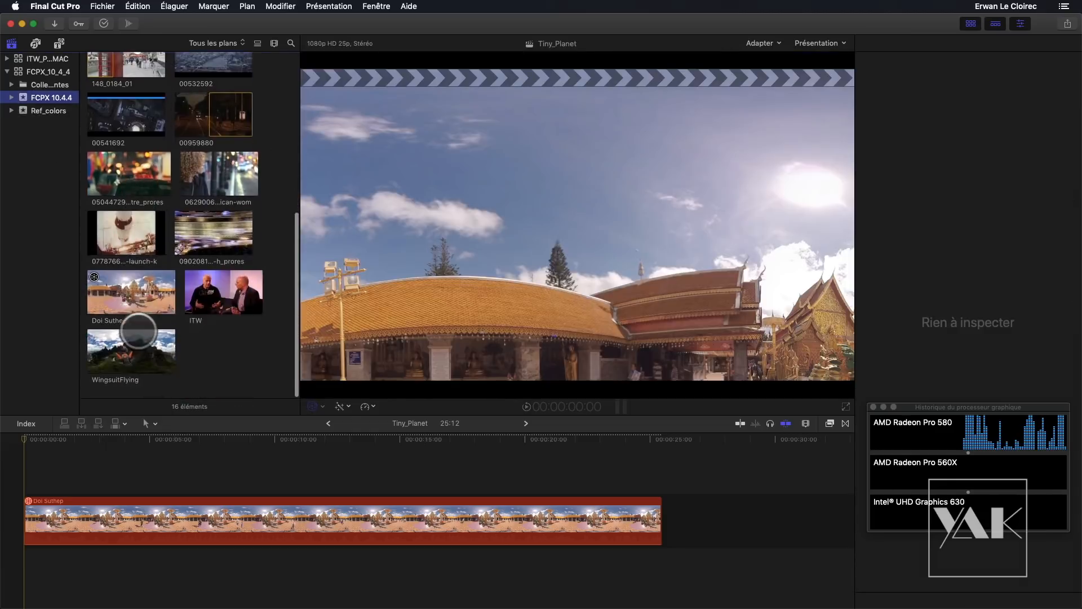
left_click(121, 295)
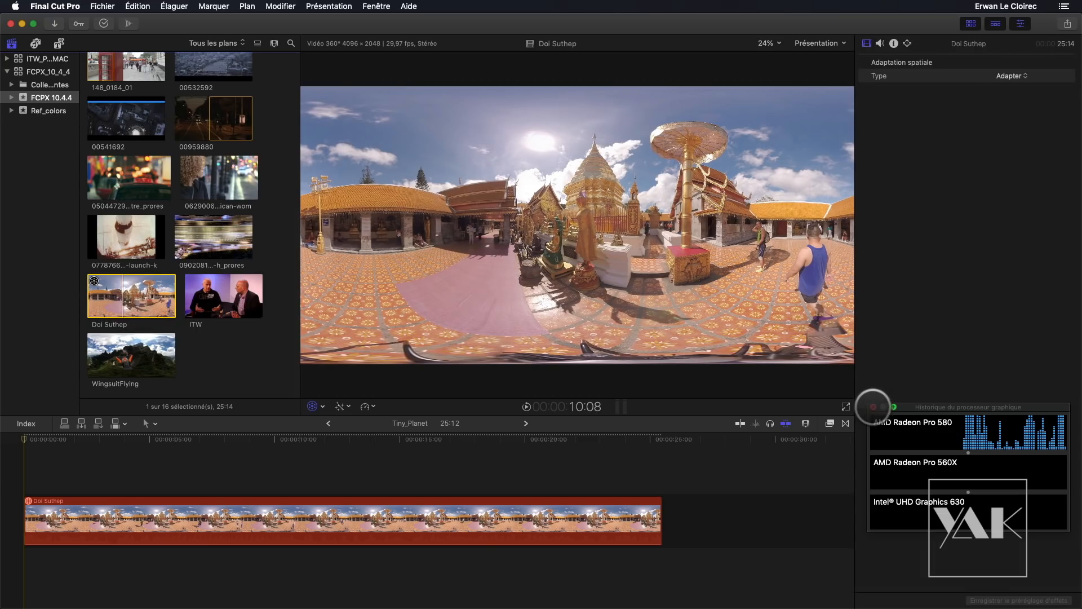
left_click(873, 406)
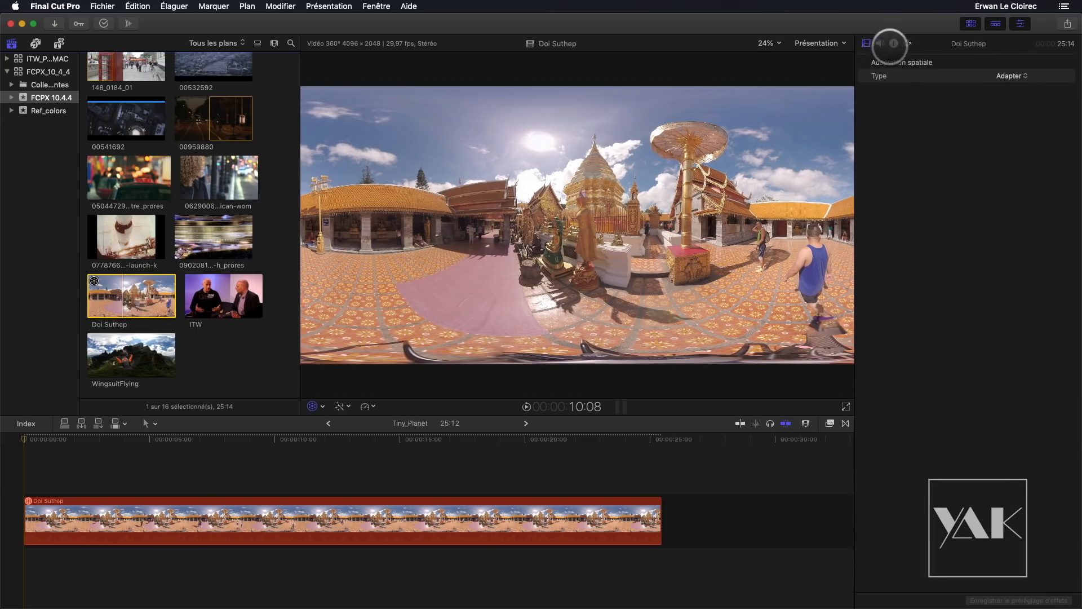
left_click(893, 43)
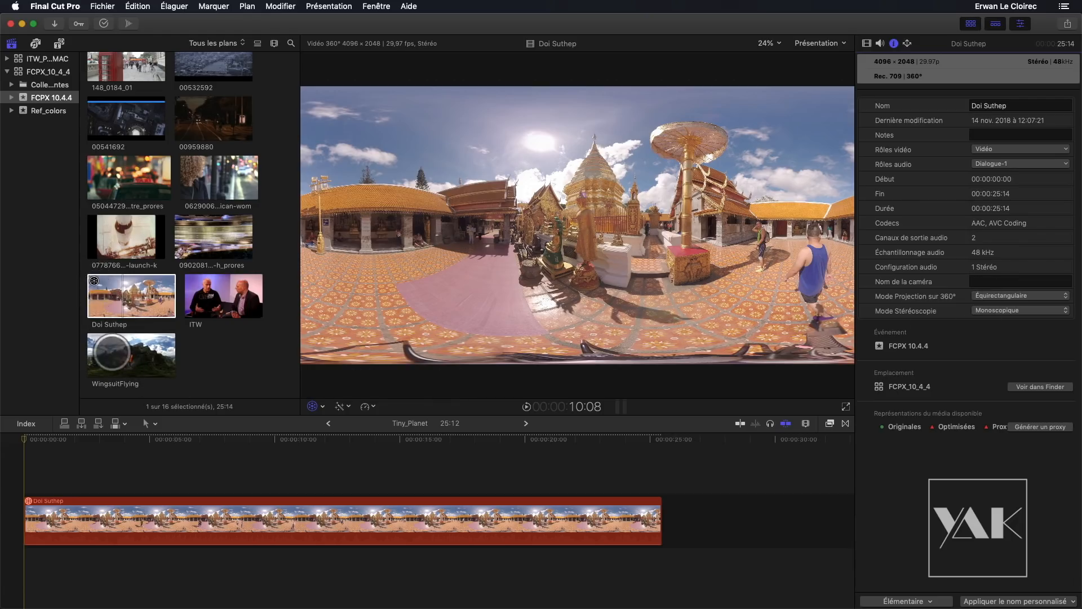
- Set the WingsuitFlying clip's Mode Projection sur 360° to Équirectangulaire
left_click(111, 354)
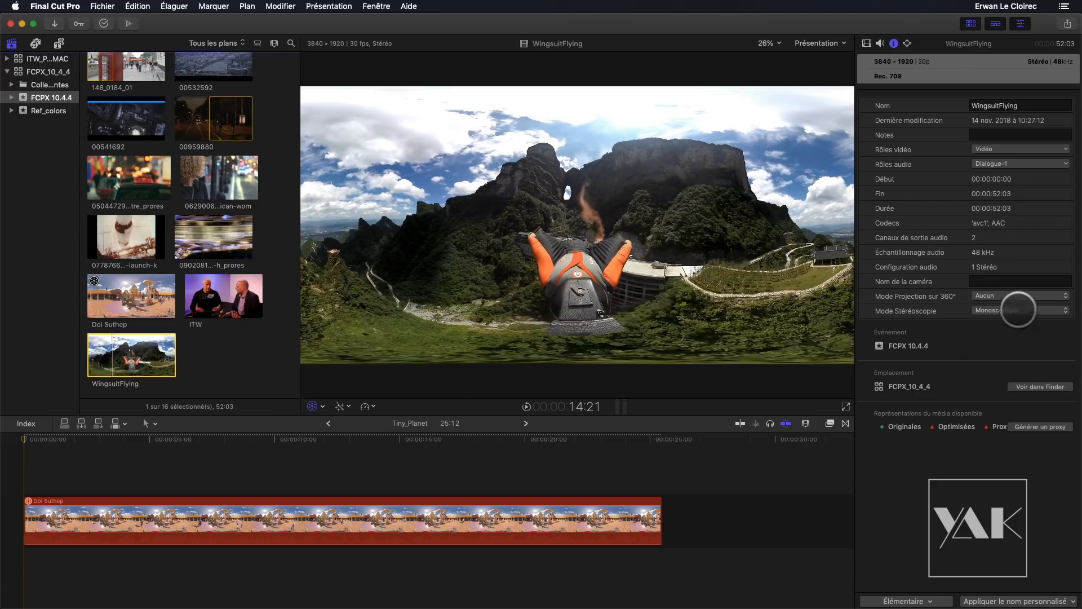
left_click(1001, 295)
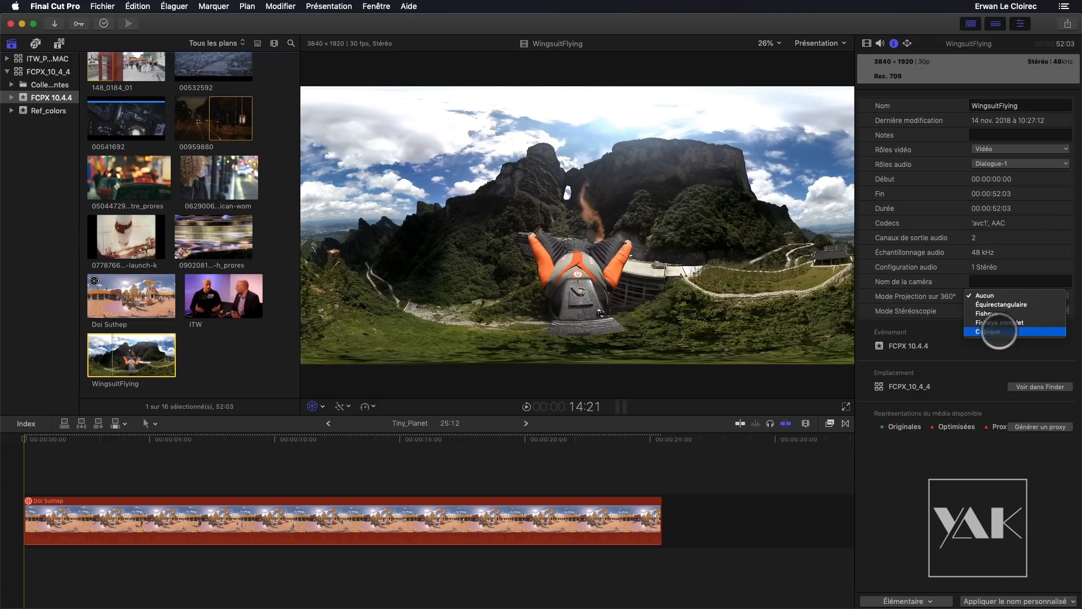
key("Escape")
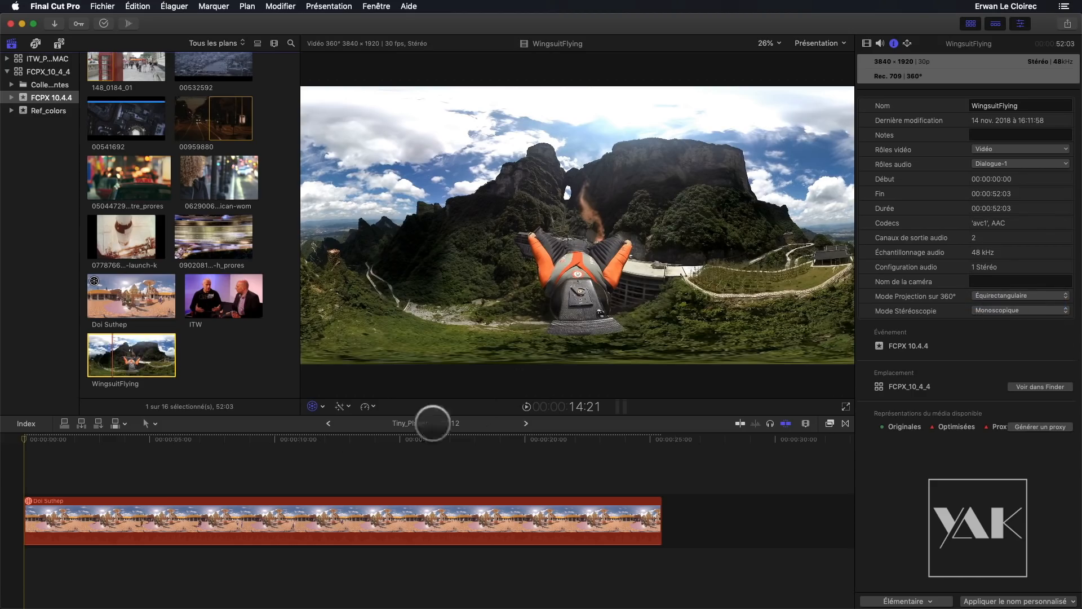
- Hide the browser, select the Doi Suthep clip in the timeline at 13:21 and show its video settings without the on-screen orientation controls
left_click(116, 309)
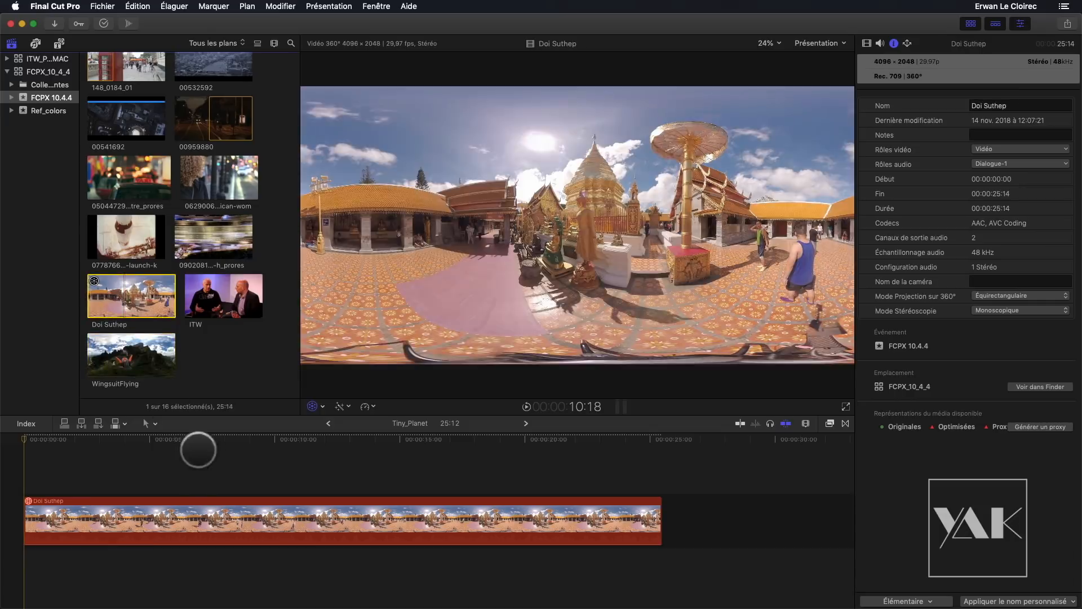
key("ctrl+super+1")
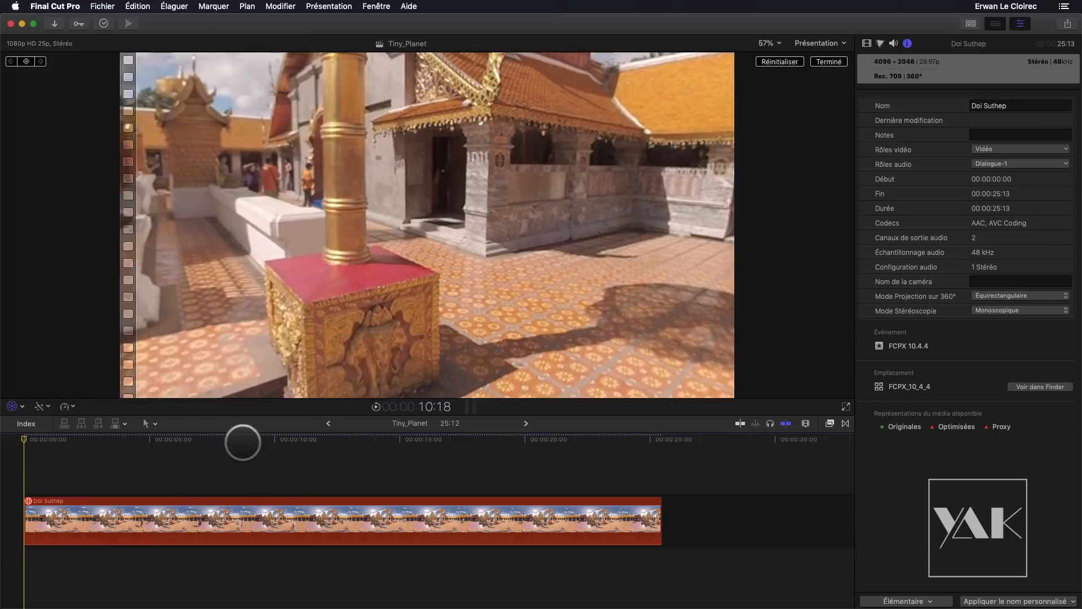
left_click_drag(226, 440, 370, 453)
left_click(388, 514)
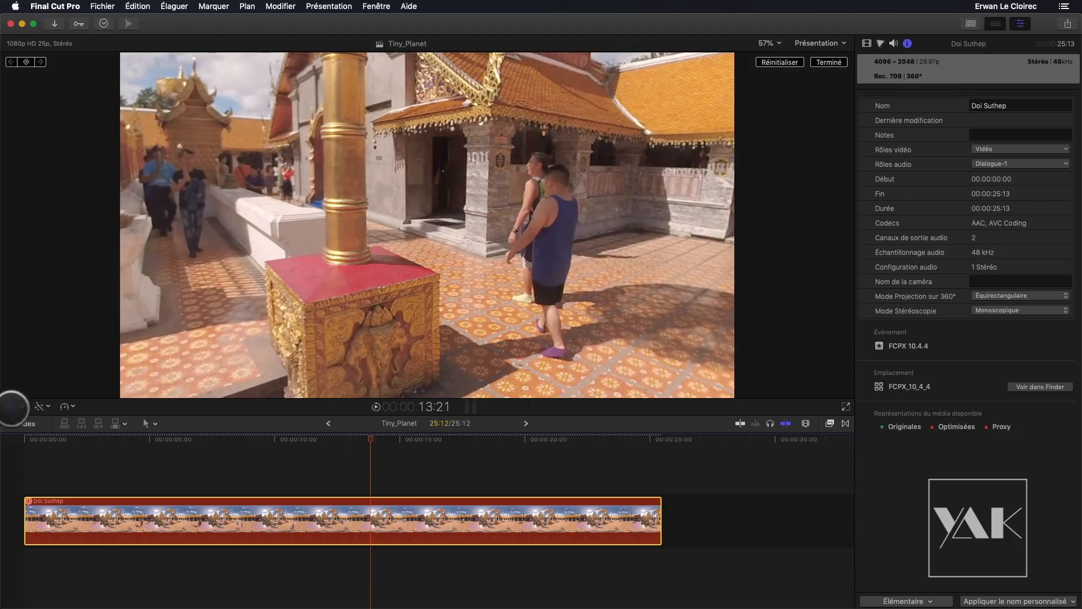
left_click(12, 406)
left_click(866, 44)
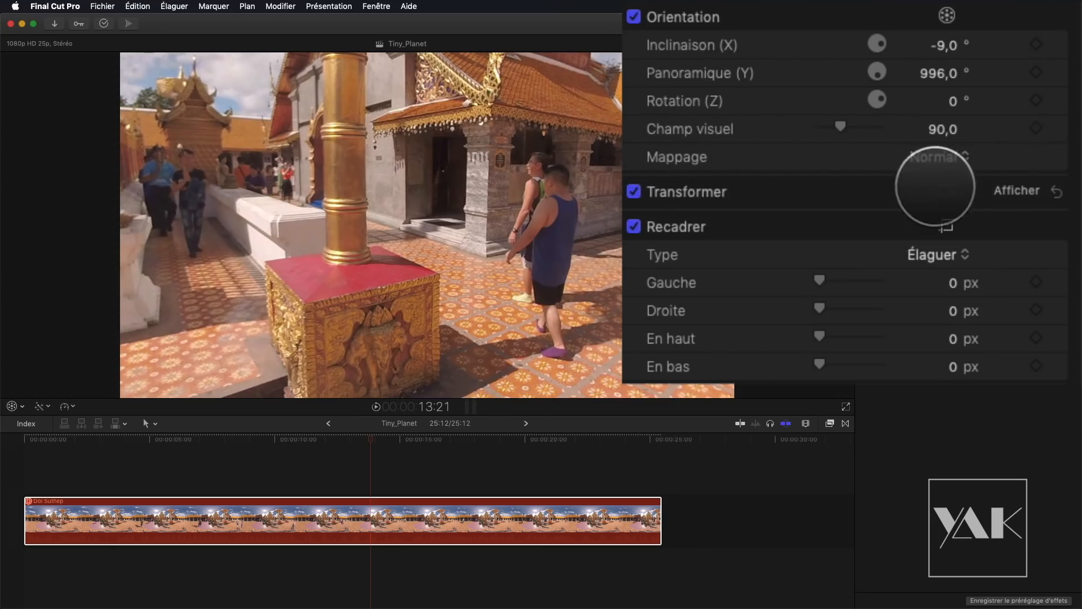
- Set the Doi Suthep clip's Mappage to Mini-planète and scrub through the result back to the timeline's start
left_click(929, 157)
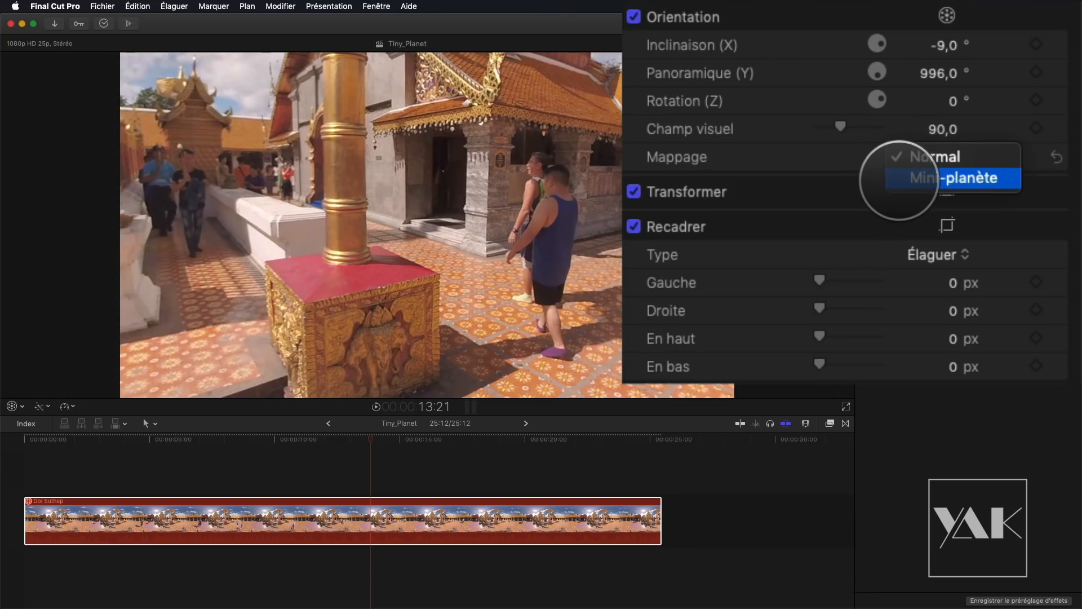
left_click(899, 179)
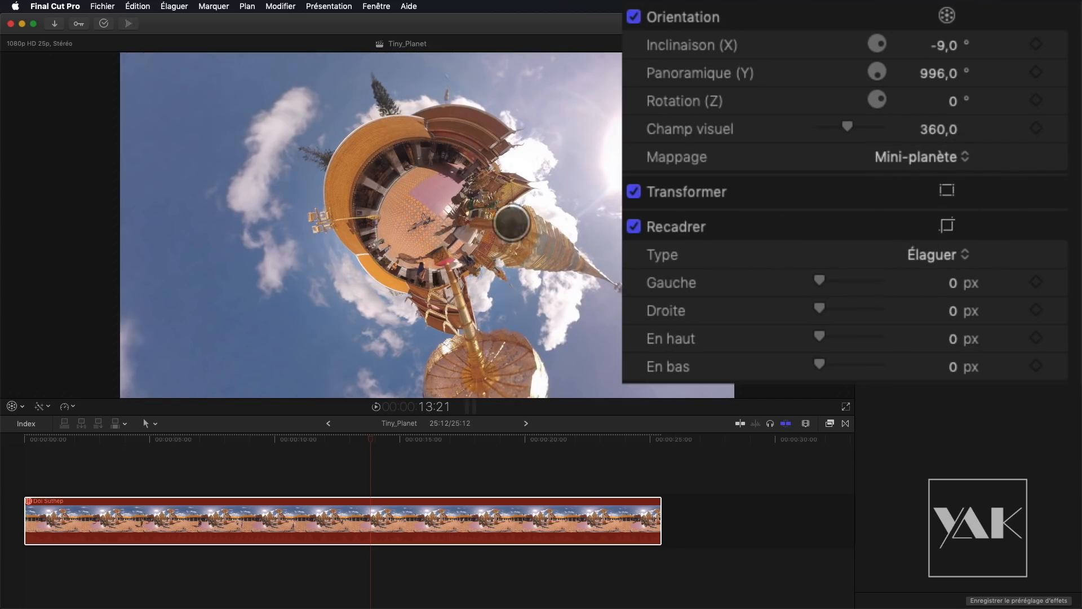
left_click(281, 442)
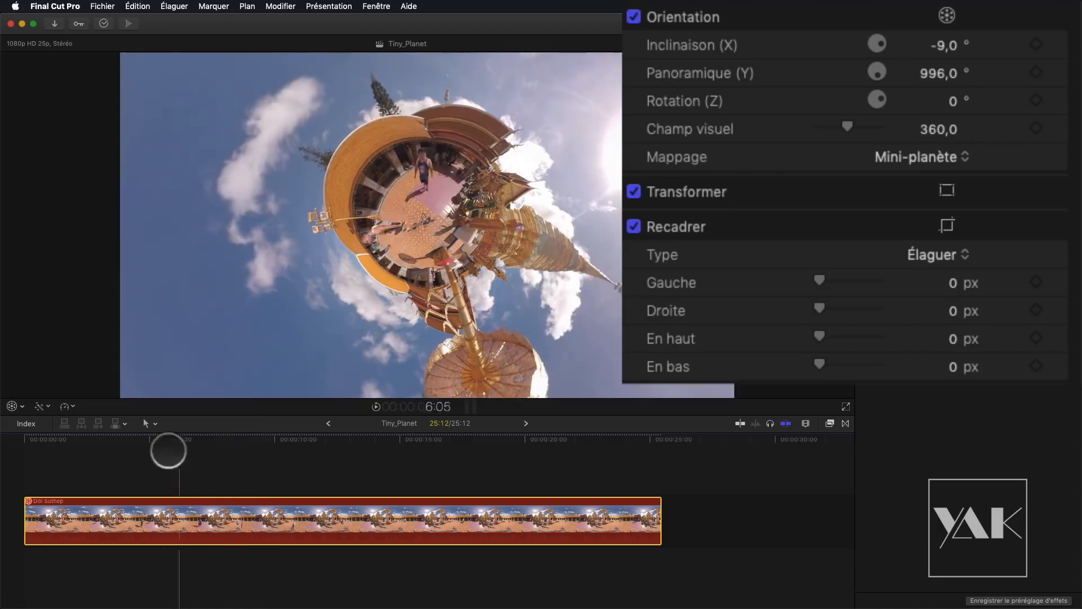
left_click(439, 444)
left_click_drag(457, 465, 119, 466)
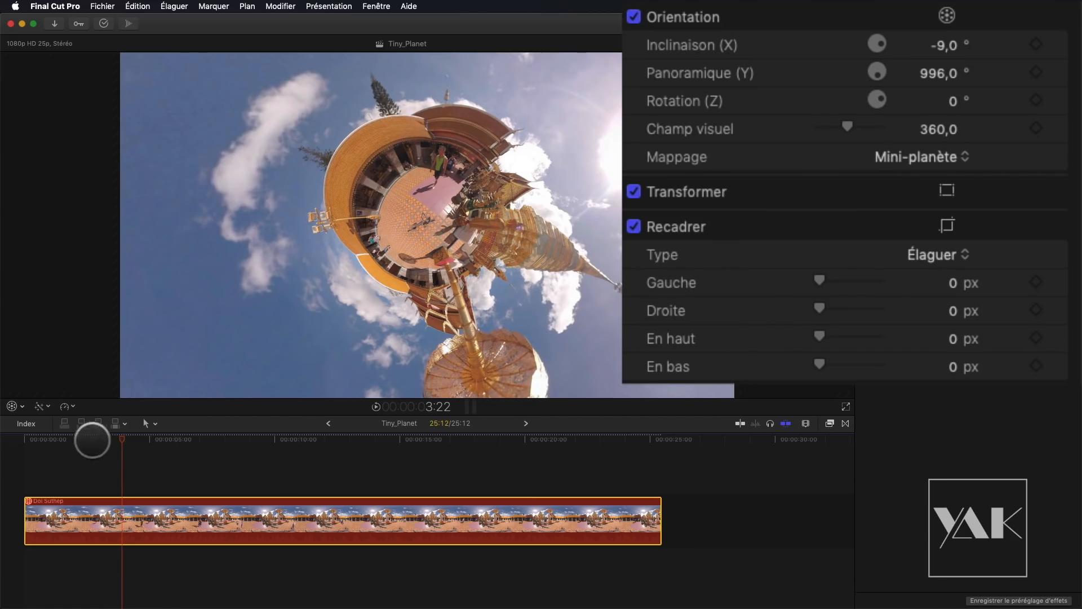
left_click_drag(116, 437, 10, 437)
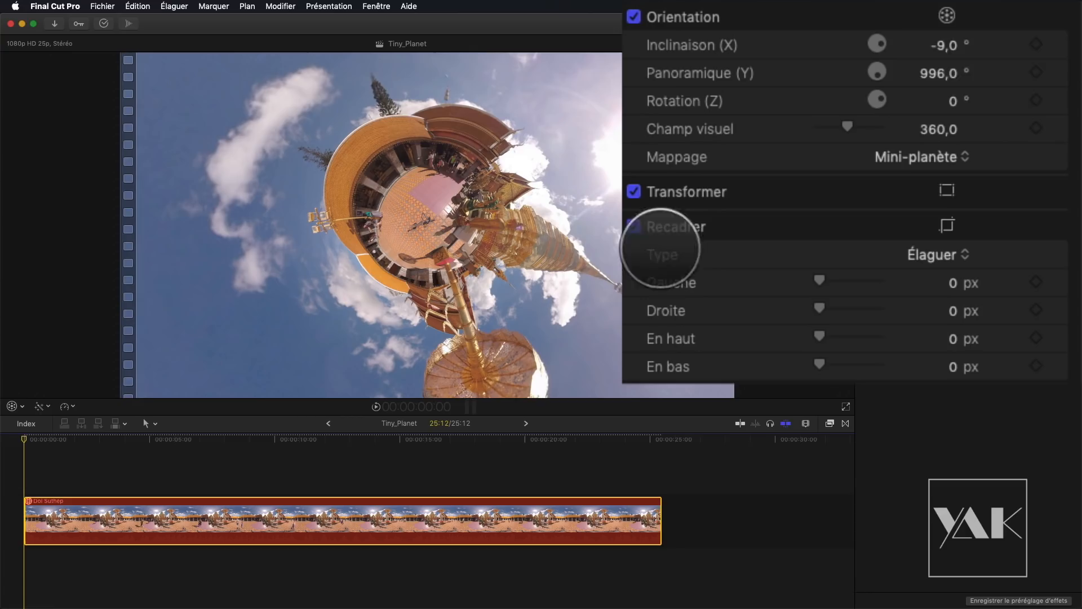
- At the clip's start, set Inclinaison (X) to 90° and Panoramique (Y) to 1136°, and keyframe Inclinaison and Champ visuel
left_click(936, 45)
type("90")
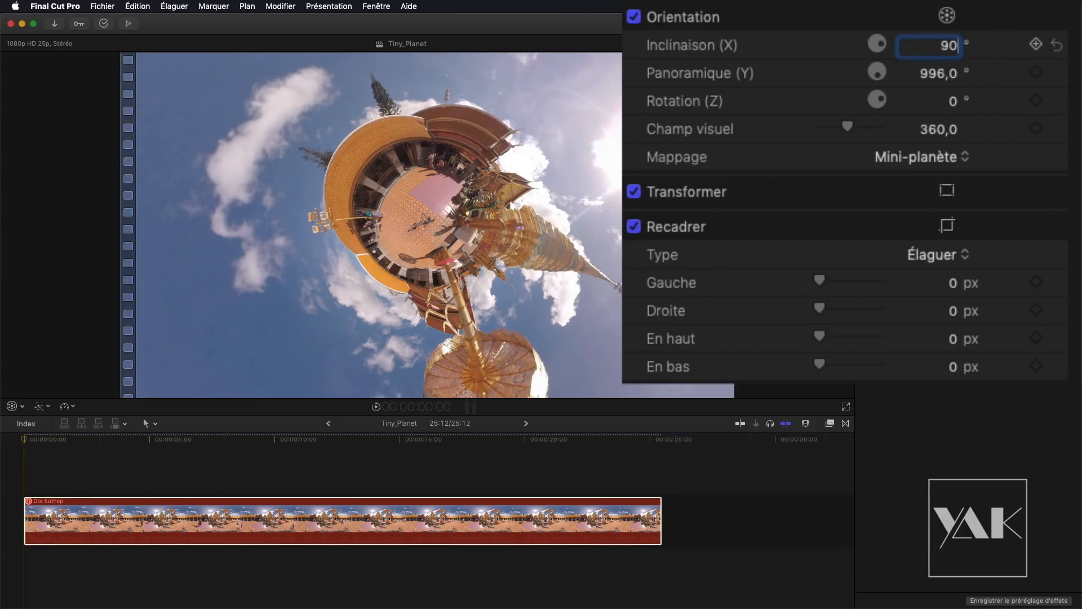
key("Return")
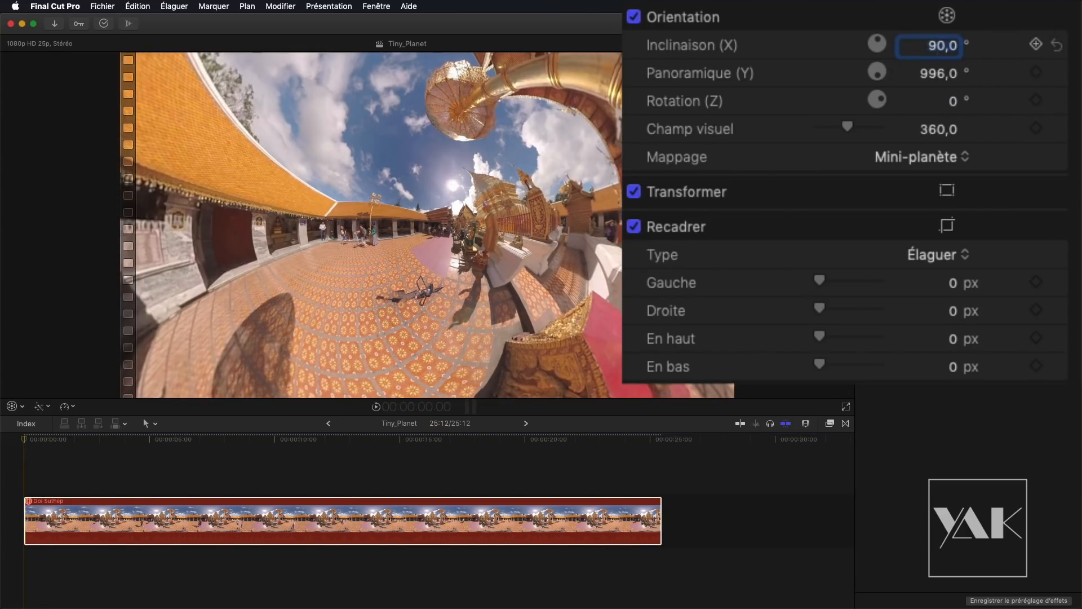
mouse_move(941, 45)
left_mouse_down()
mouse_move(942, 28)
mouse_move(942, 95)
mouse_move(942, 36)
left_mouse_up()
type("90")
key("Return")
left_click_drag(937, 73, 937, 1)
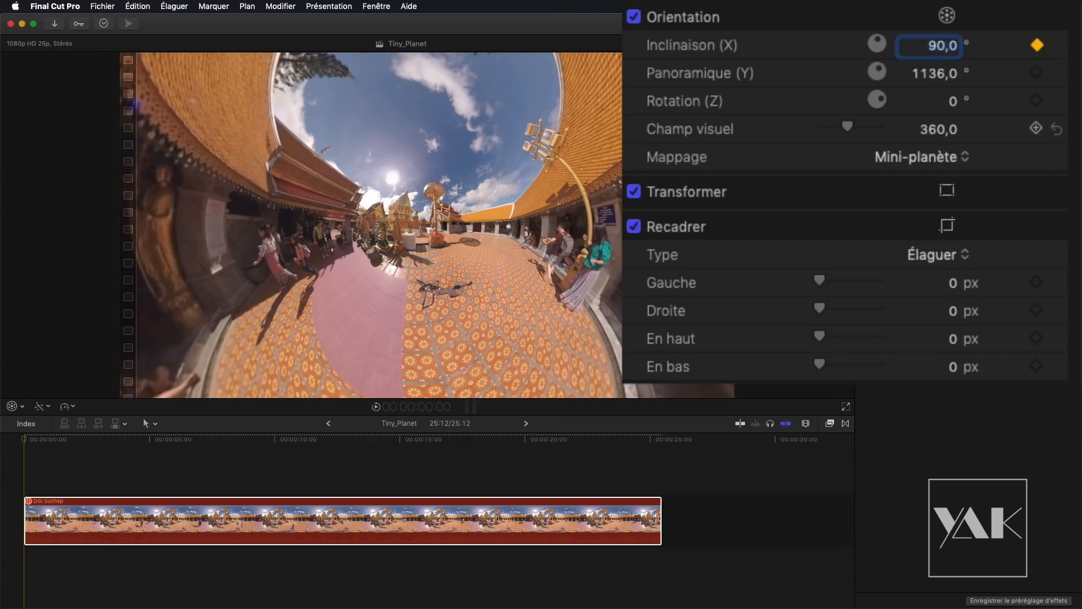
- At 10:02, keyframe Inclinaison (X) at 0° and Champ visuel at 626, and add a Rotation (Z) keyframe
key("space")
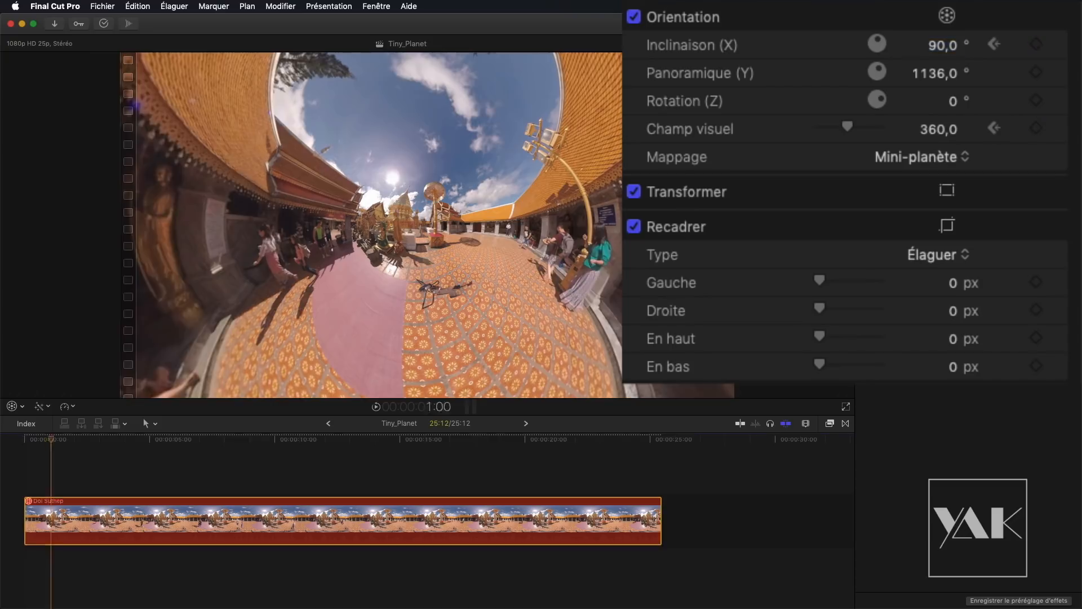
key("j")
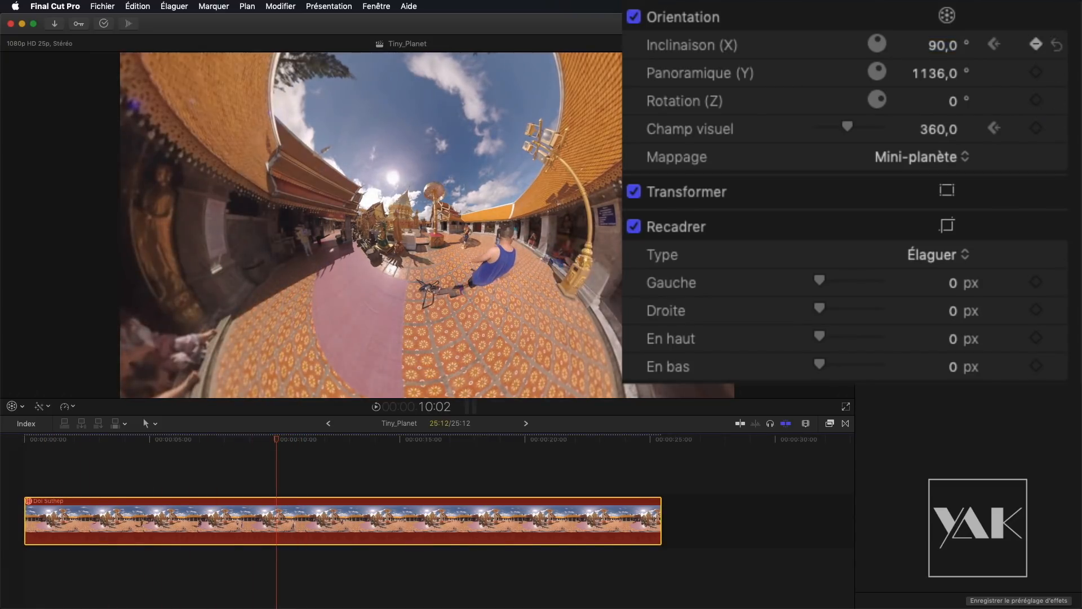
left_click(942, 46)
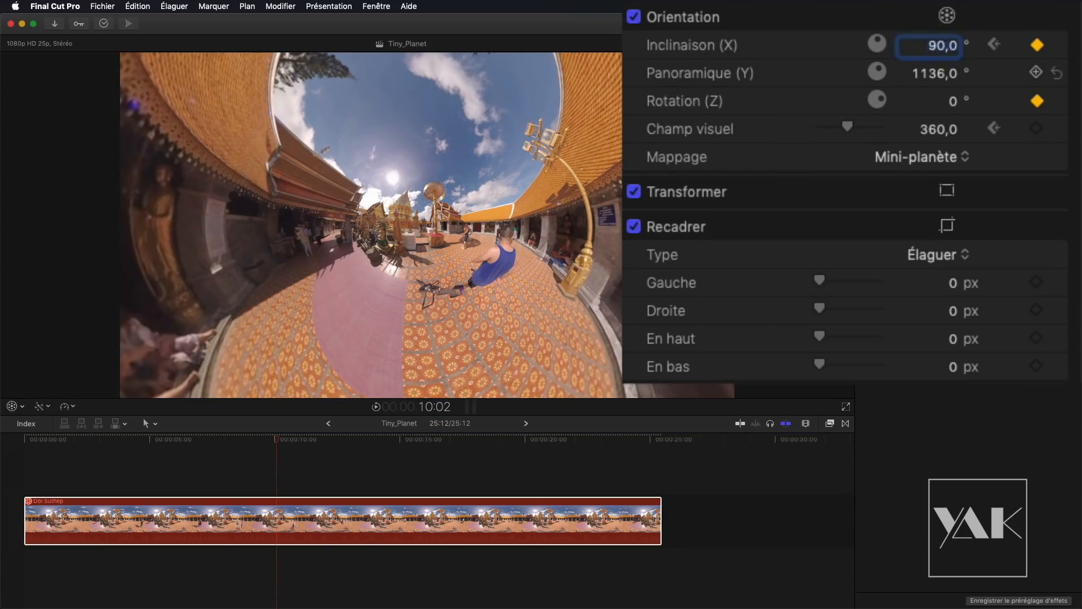
type("0")
key("Return")
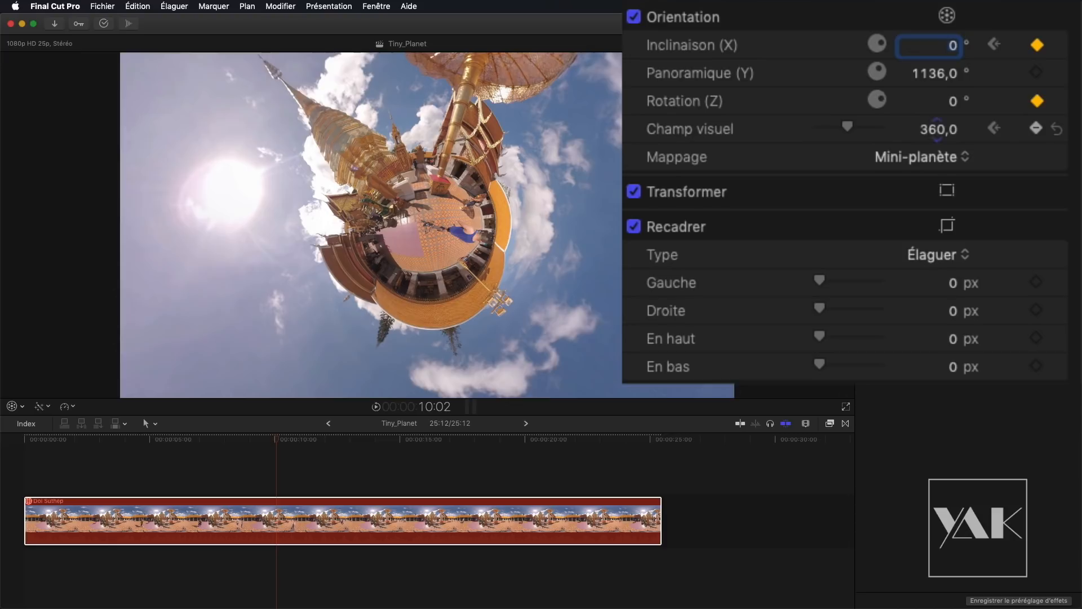
left_click_drag(847, 126, 871, 126)
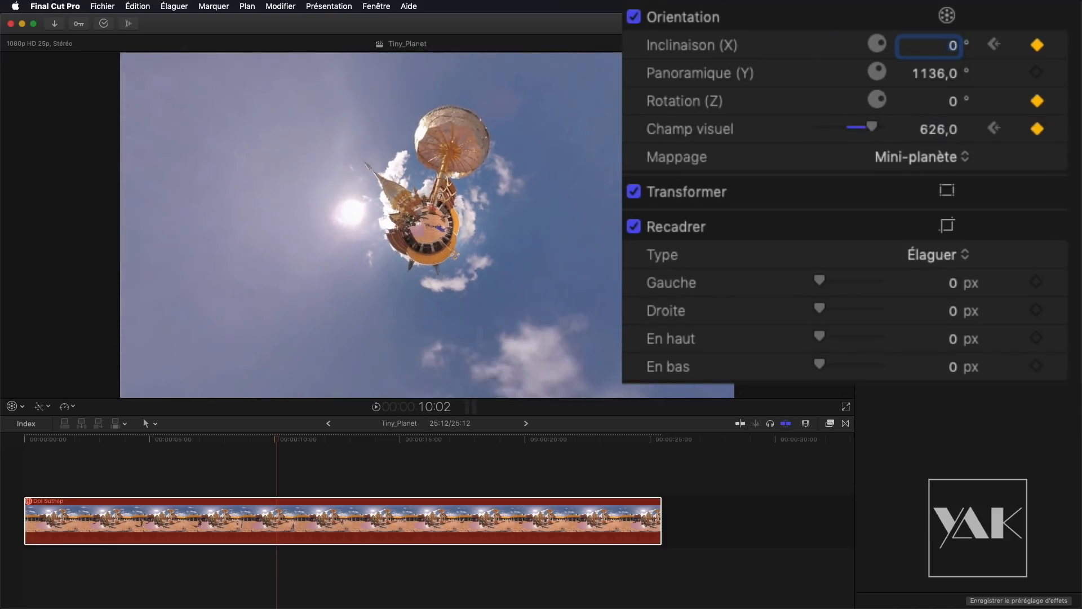
- Rewind through the animated mini-planet clip to the start of the timeline
key("j")
key("j")
key("j")
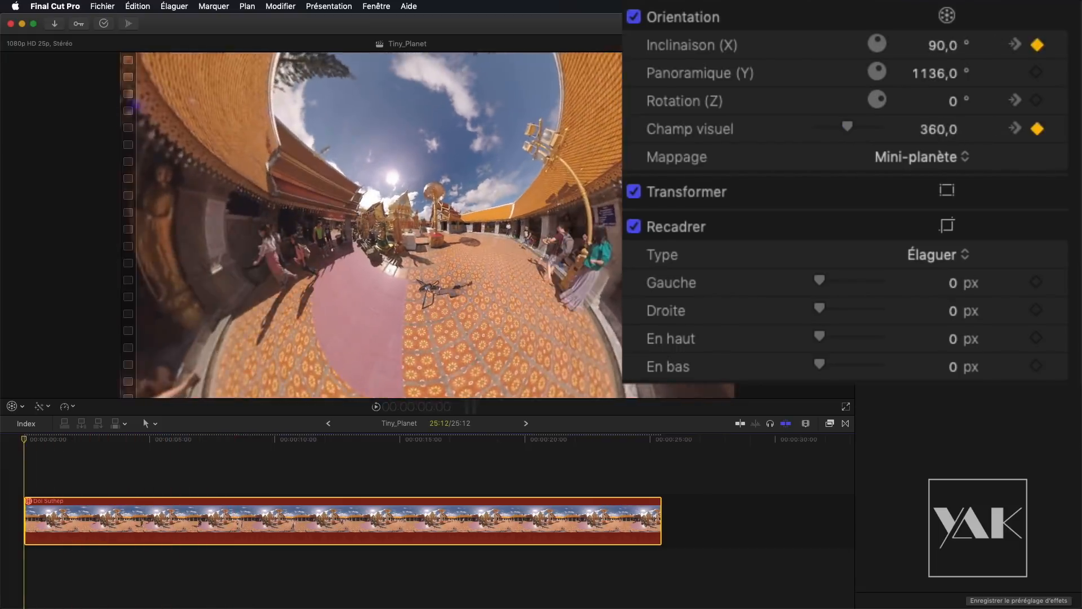
- Play the mini-planet animation forward to about 10:00 and rewind it to about 7:07
key("l")
key("l")
key("l")
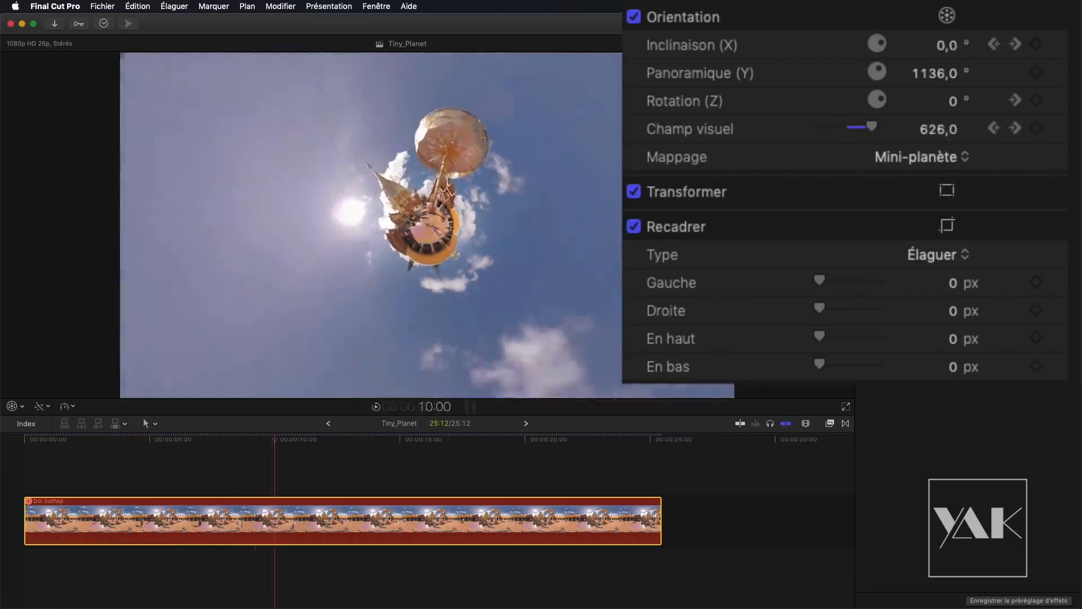
key("j")
key("j")
key("j")
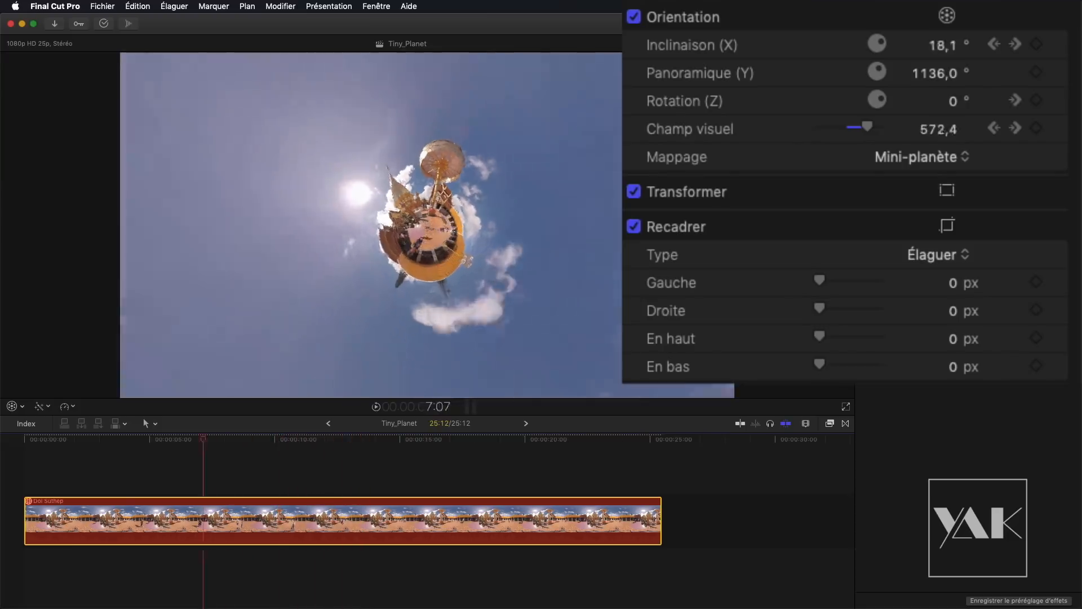
- From about 15:14 in the clip, set Panoramique (Y) to 1159° and animate Rotation (Z) and a reduced Champ visuel with further keyframes
key("l")
key("l")
key("l")
key("l")
key("l")
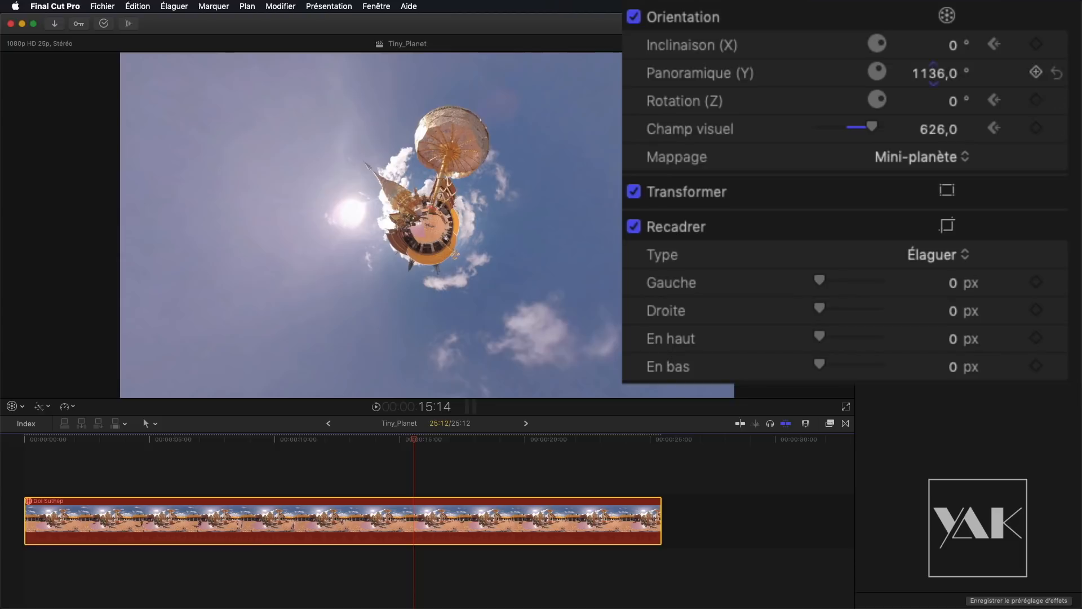
mouse_move(935, 72)
left_mouse_down()
mouse_move(968, 73)
mouse_move(941, 73)
left_mouse_up()
left_click_drag(879, 127, 856, 126)
mouse_move(1012, 160)
left_mouse_down()
mouse_move(1031, 160)
mouse_move(1016, 160)
mouse_move(1017, 147)
left_mouse_up()
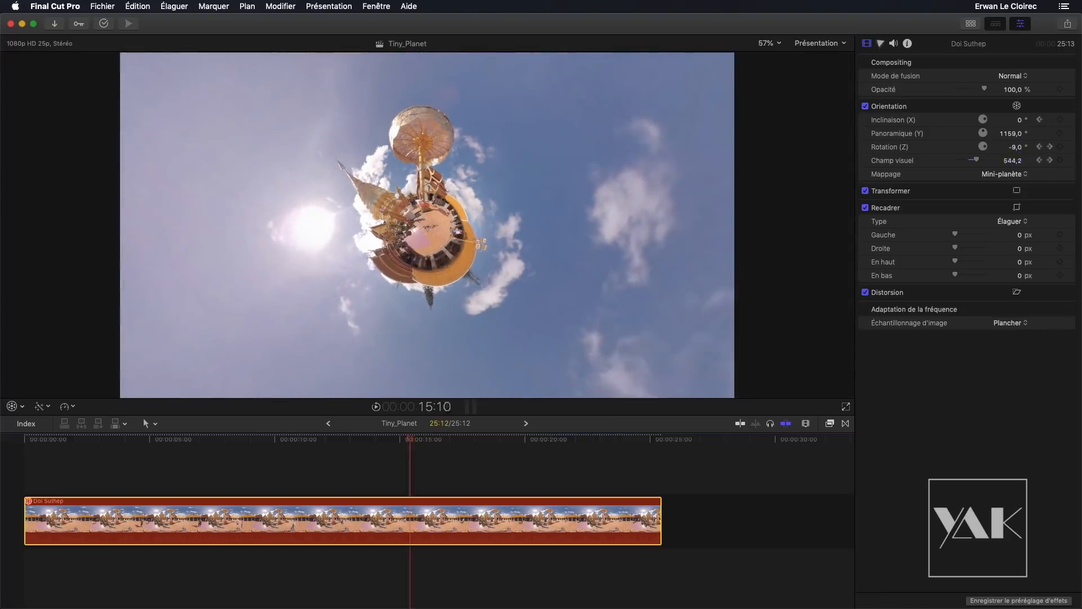
- Play the Doi Suthep animation from the timeline's start and review the Mappage options, keeping Mini-planète
key("Home")
key("space")
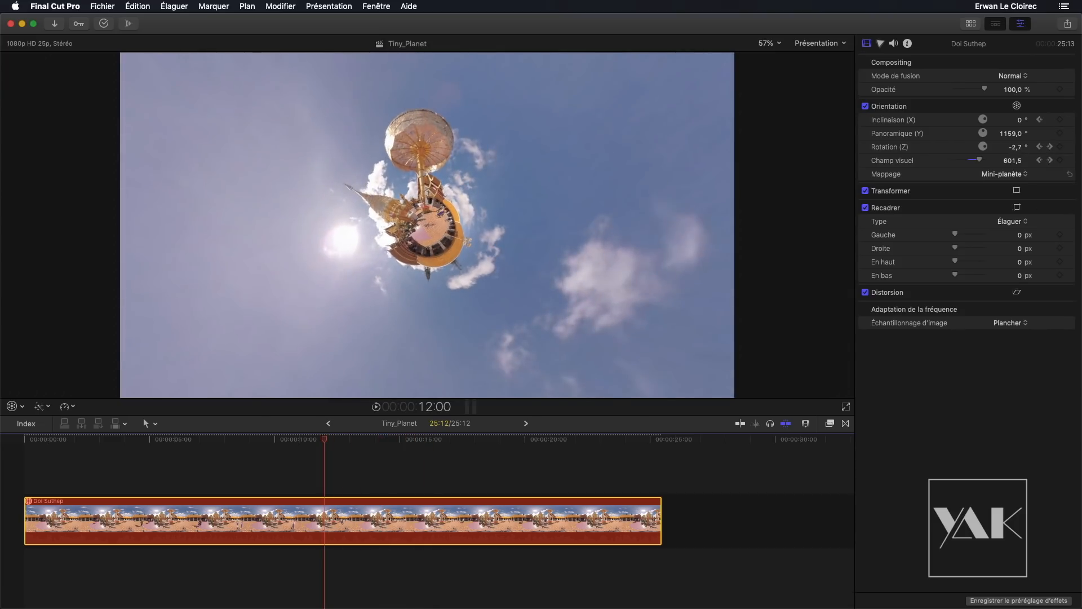
left_click(994, 174)
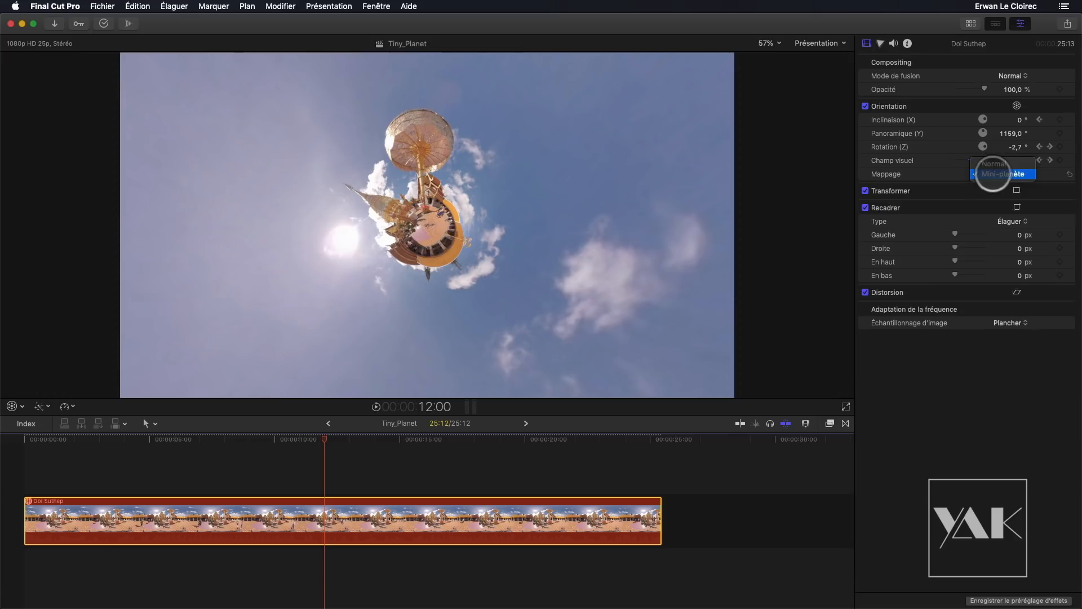
left_click(994, 174)
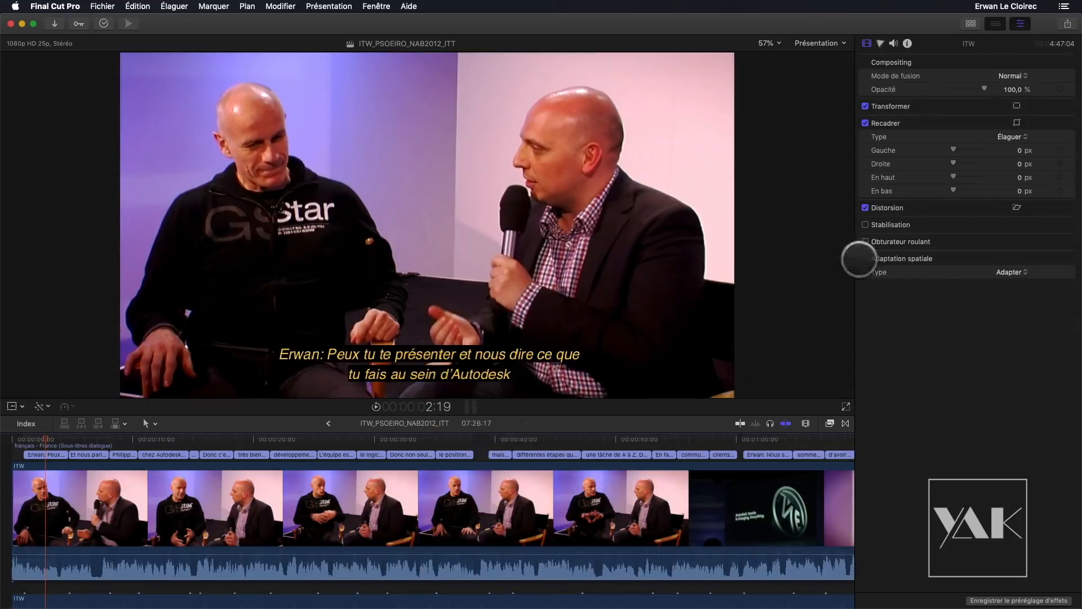
- In the captioned interview project, hide the inspector and enlarge the timeline area, with the playhead at 8:02
key("super+4")
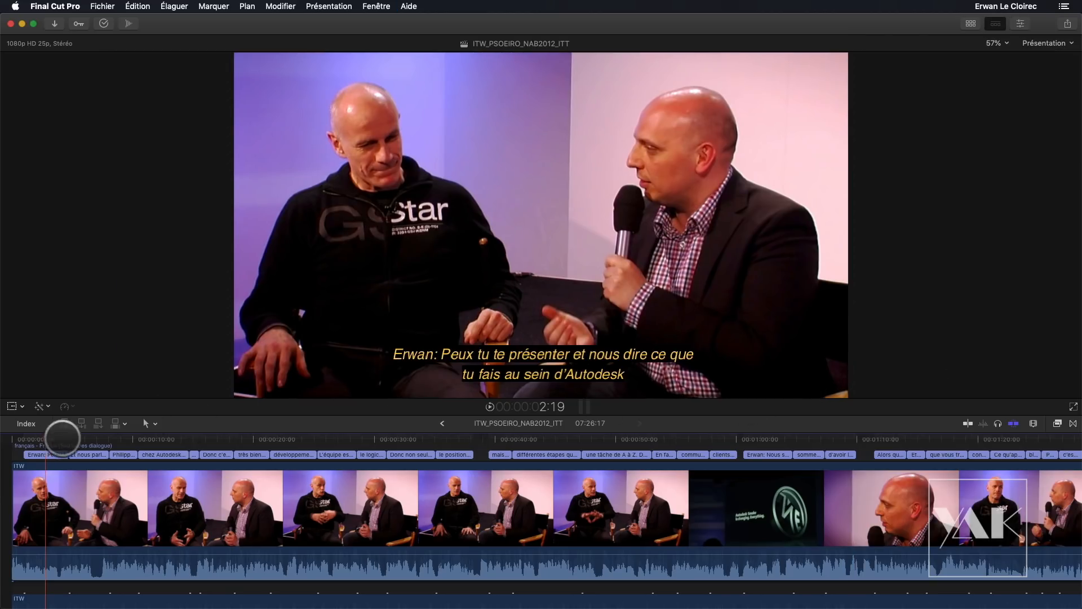
left_click(150, 439)
left_click_drag(150, 438, 106, 443)
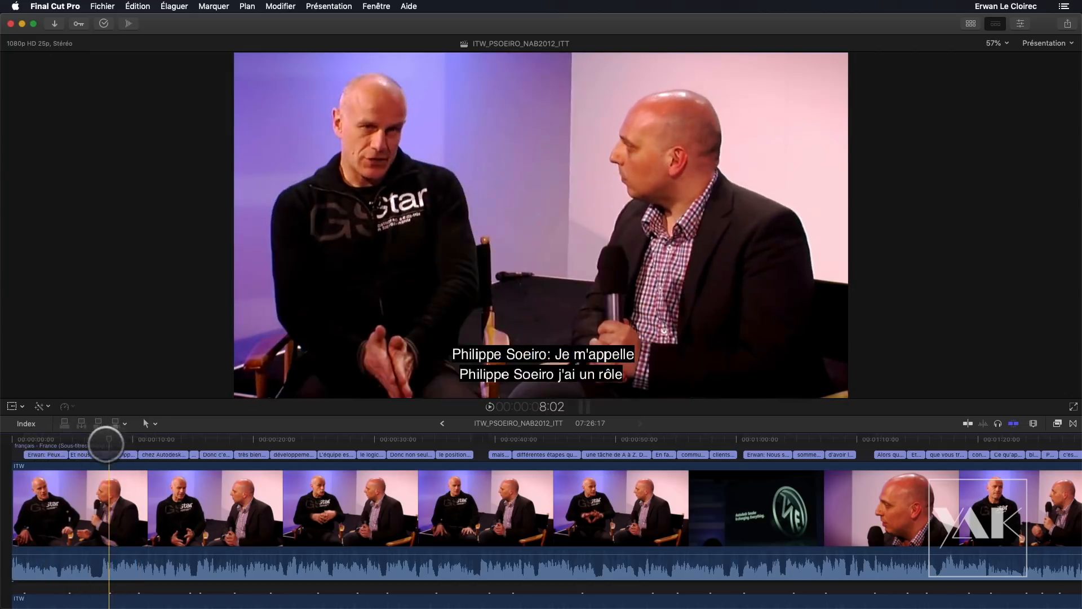
left_click_drag(551, 417, 568, 329)
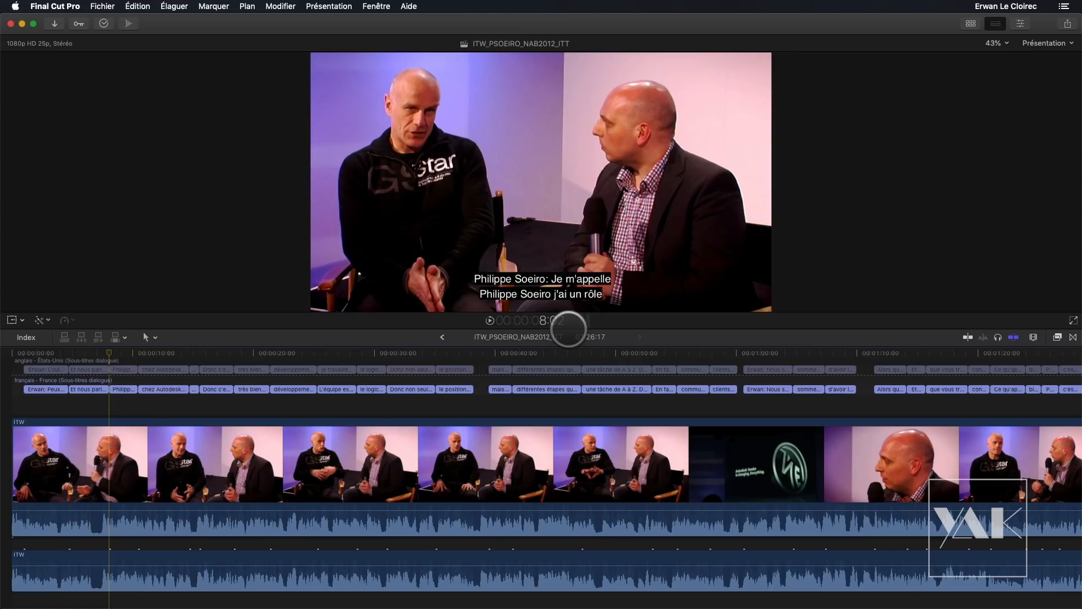
- Show the timeline index's roles and switch the displayed captions between anglais (États-Unis) and français (France) near 3:13
left_click(26, 337)
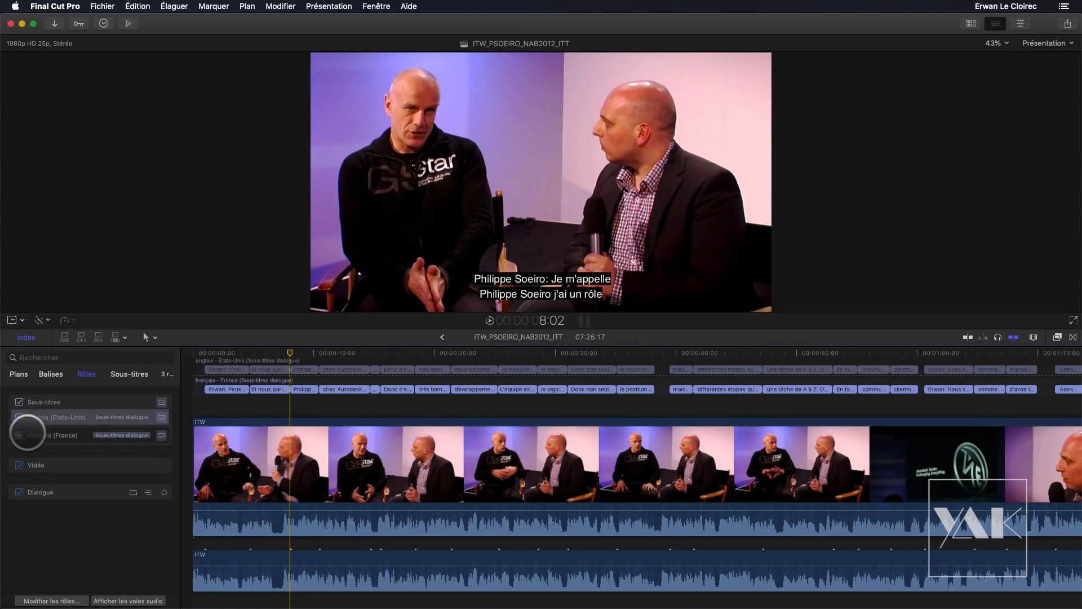
left_click(256, 353)
left_click_drag(254, 350, 235, 355)
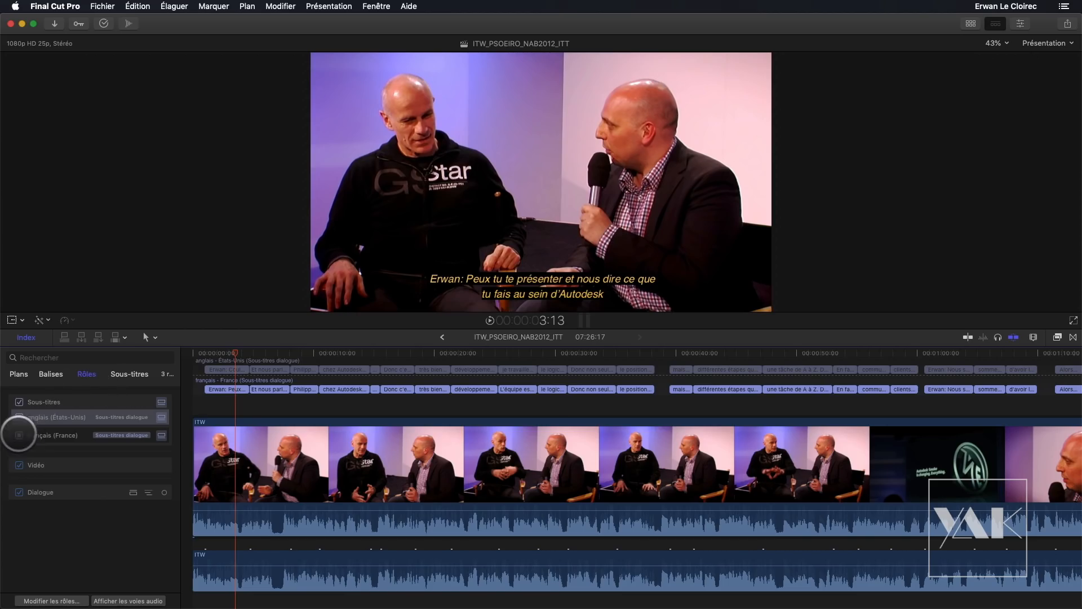
left_click(18, 417)
left_click(19, 435)
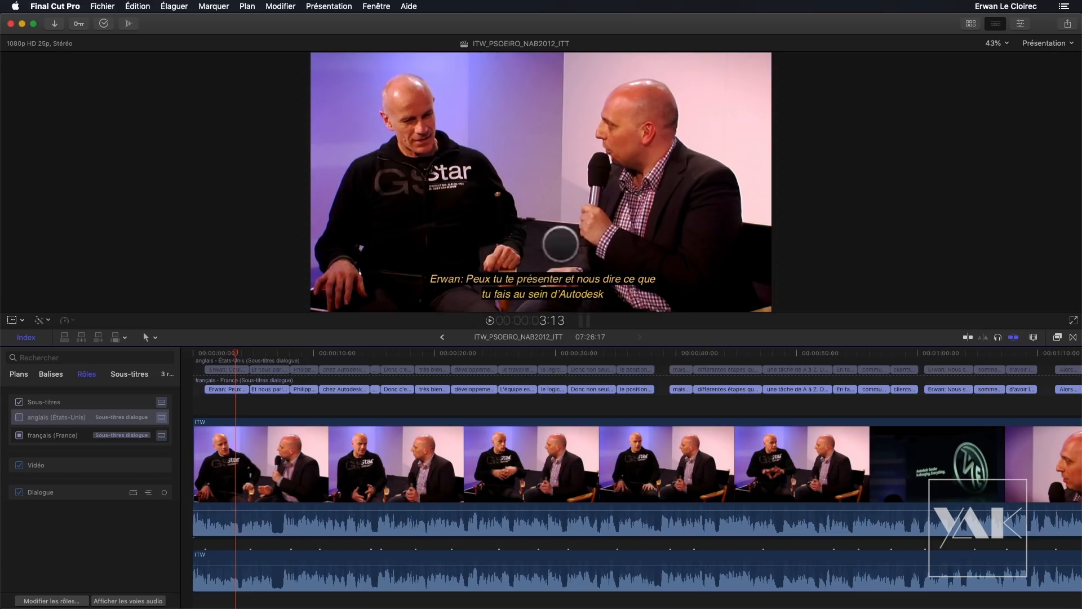
- Place the playhead at 3:09 on the first French caption and close the timeline index
left_click(231, 351)
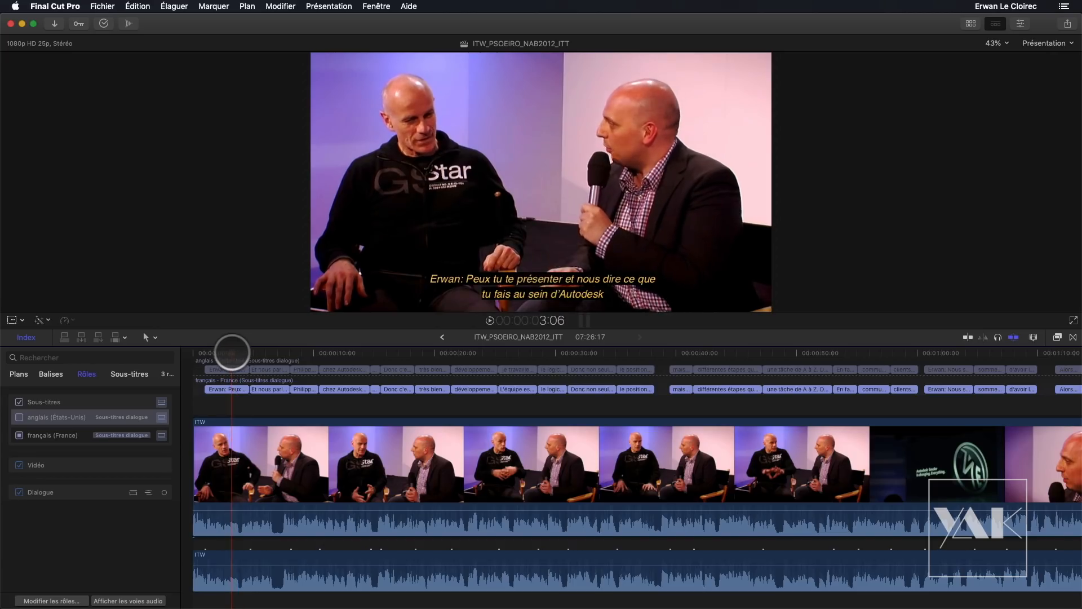
left_click_drag(232, 352, 232, 353)
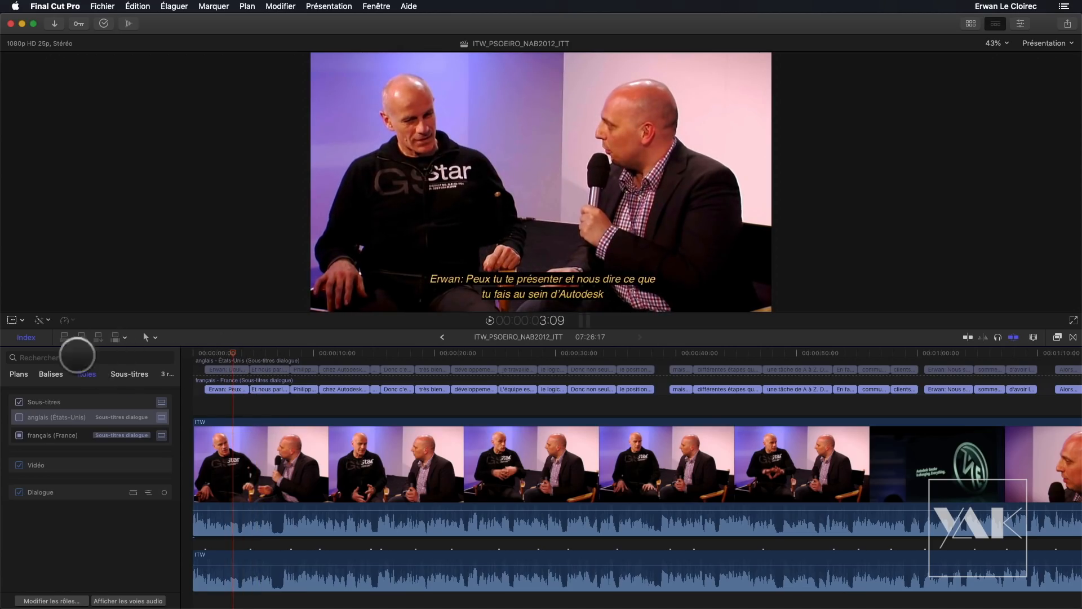
left_click(23, 339)
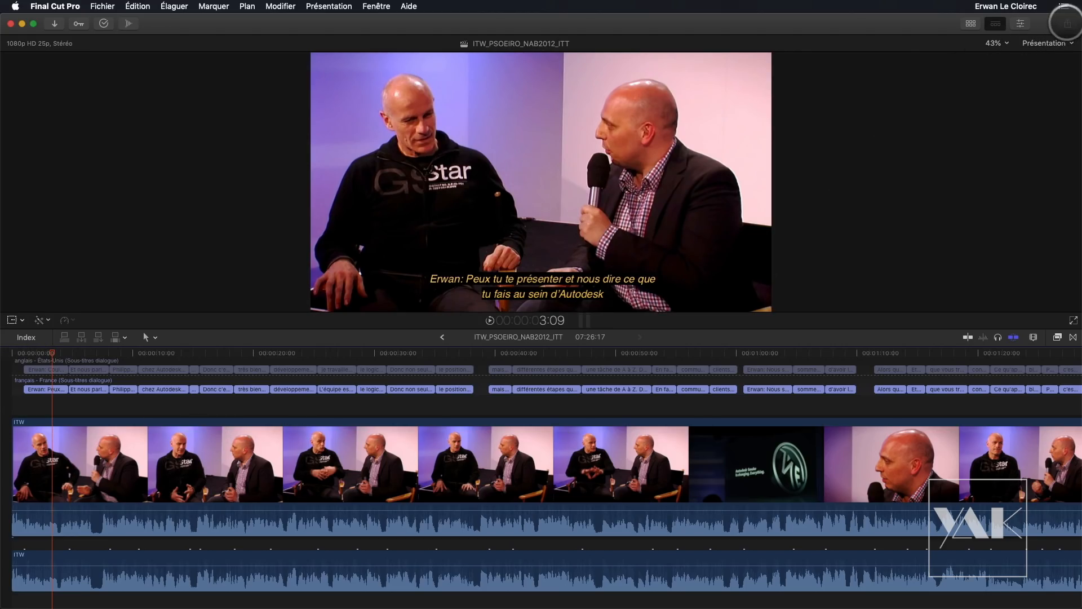
- Start a Fichier master export of the interview, show its Rôles, and toggle separate iTT export per language on and off
left_click(1067, 24)
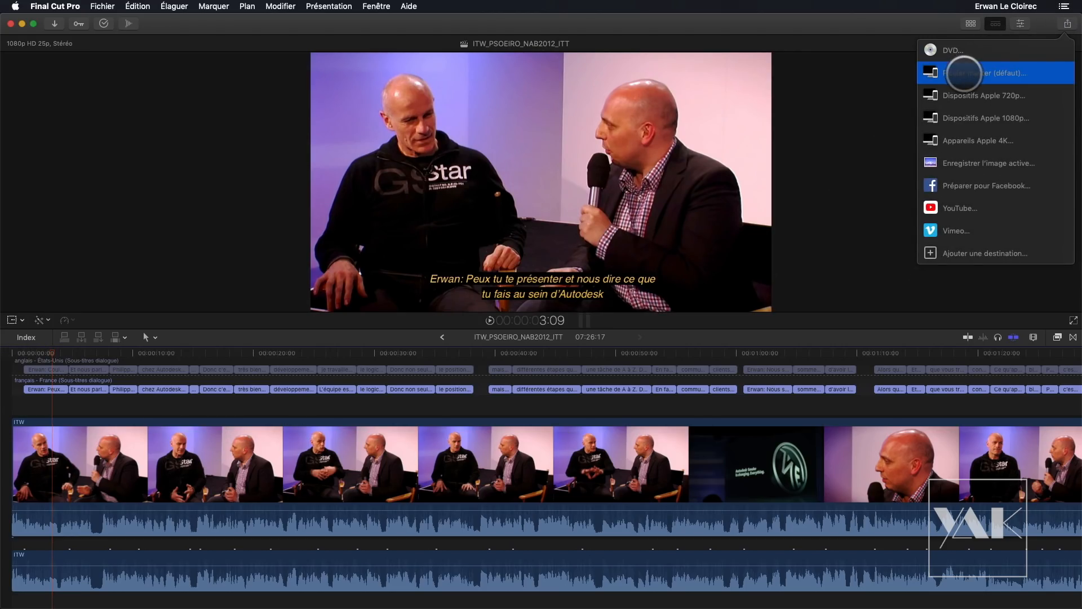
left_click(962, 73)
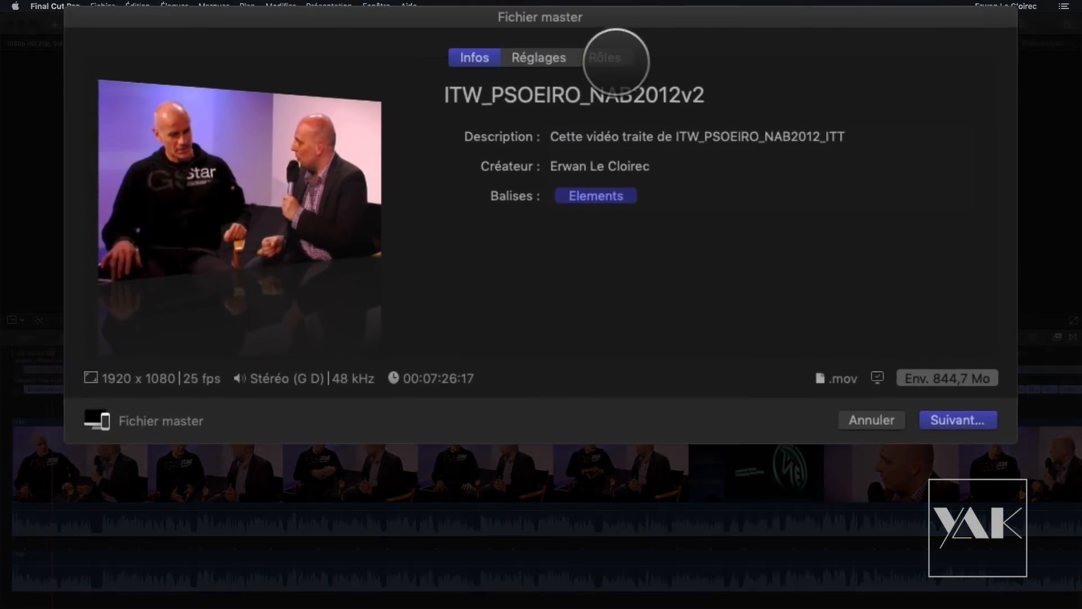
left_click(617, 58)
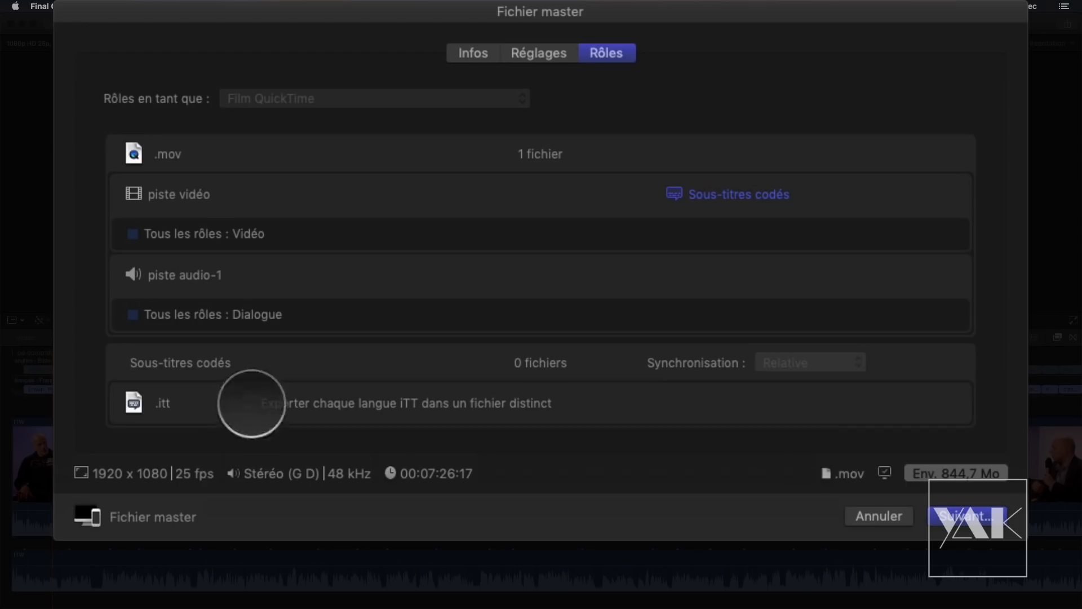
left_click(249, 402)
left_click(249, 402)
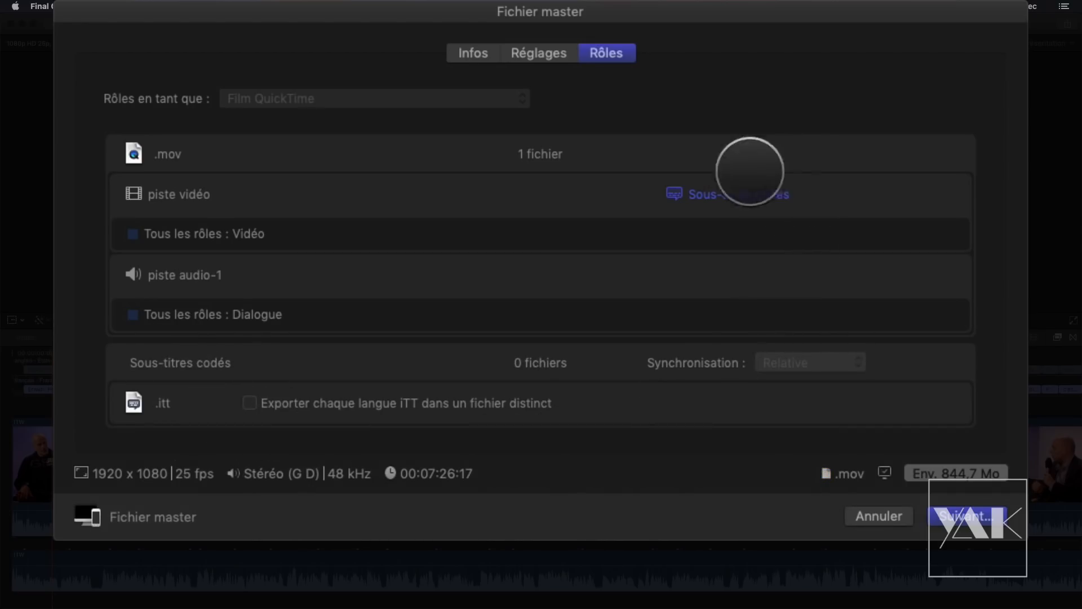
- Set the export's Sous-titres incrustés to français - France (Sous-titres dialogue), proceed to the save dialog, and cancel it
left_click(723, 194)
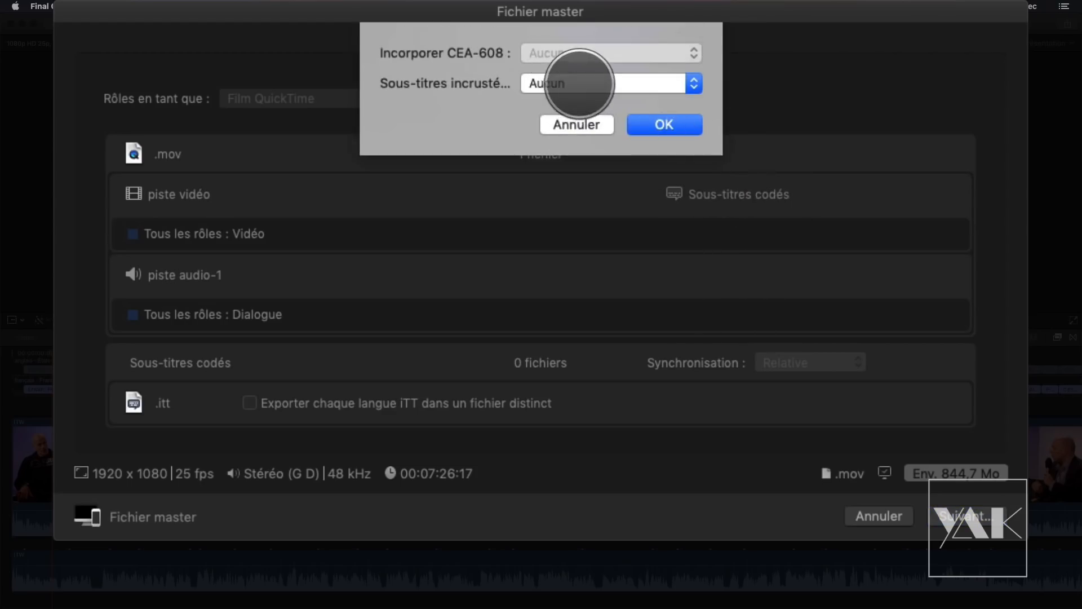
left_click(582, 82)
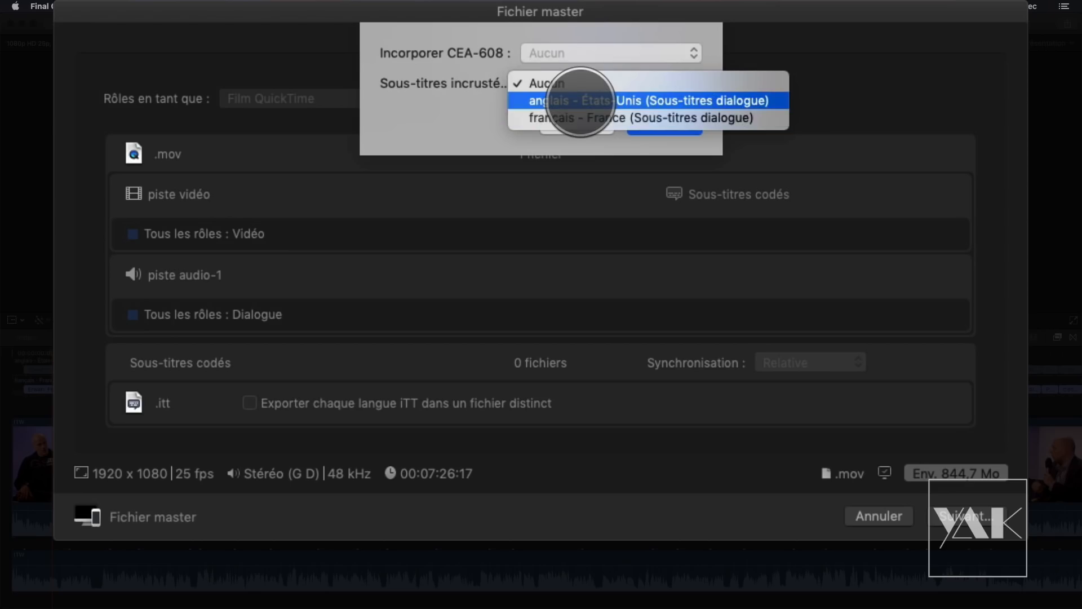
left_click(580, 119)
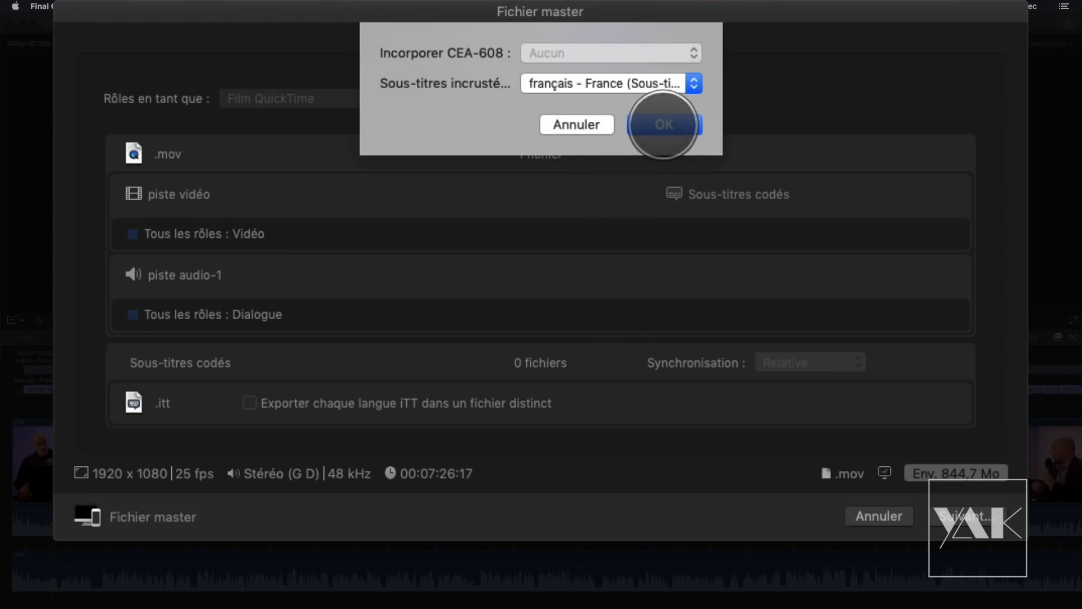
left_click(663, 124)
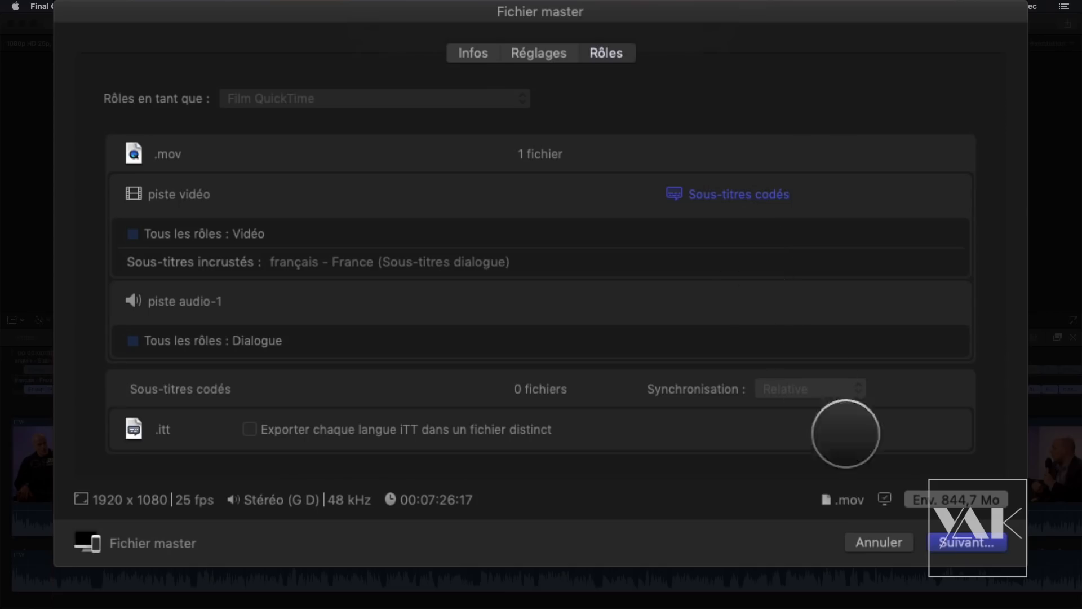
left_click(952, 545)
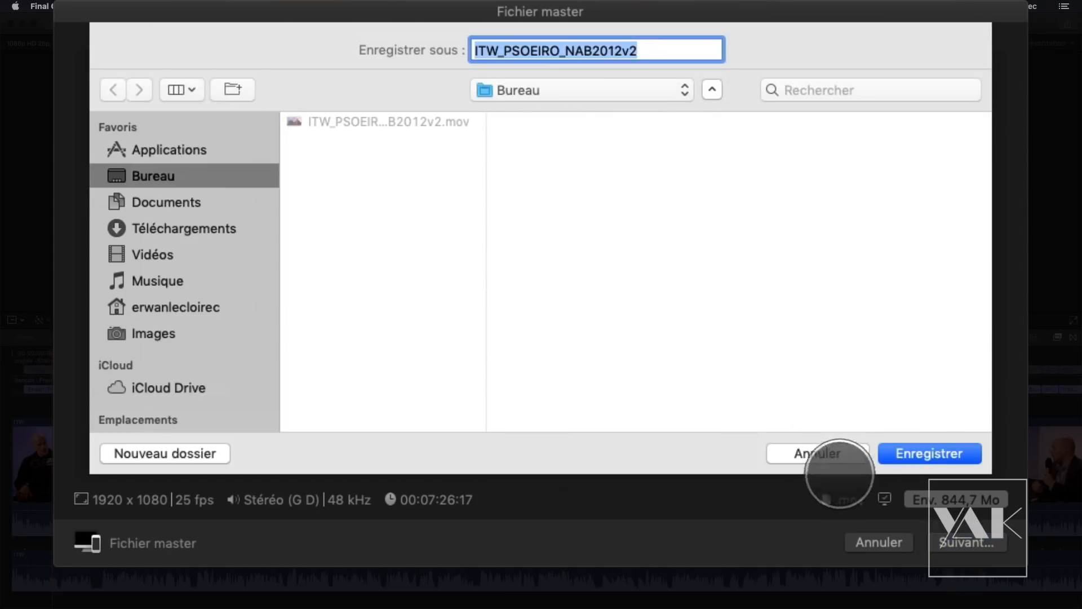
left_click(812, 453)
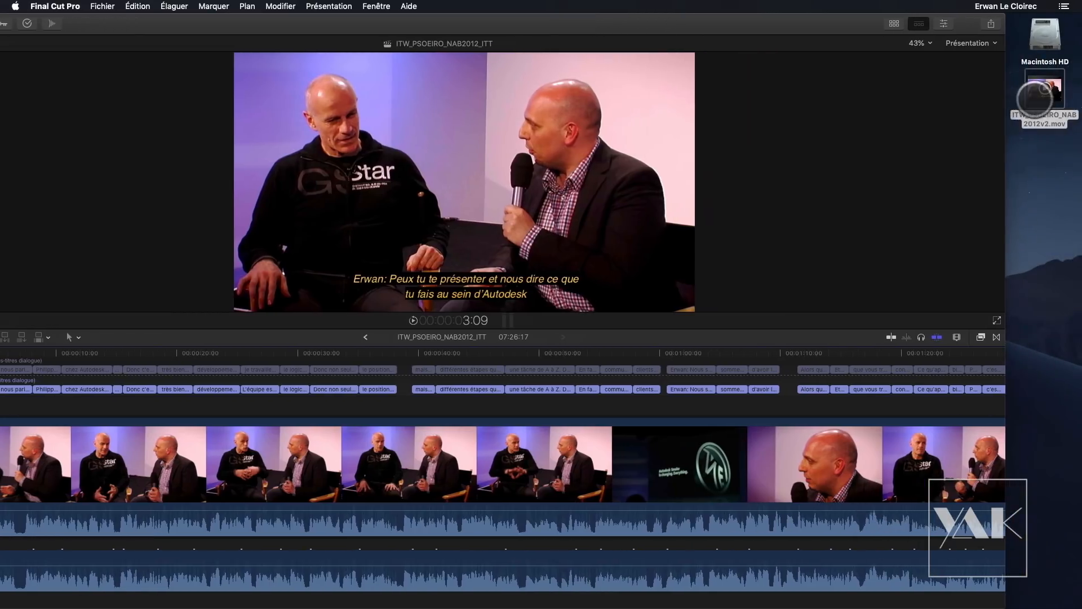
- Preview the exported interview movie from the desktop, scrub through its burned-in captions, close it, and return to Final Cut Pro
left_click(1026, 99)
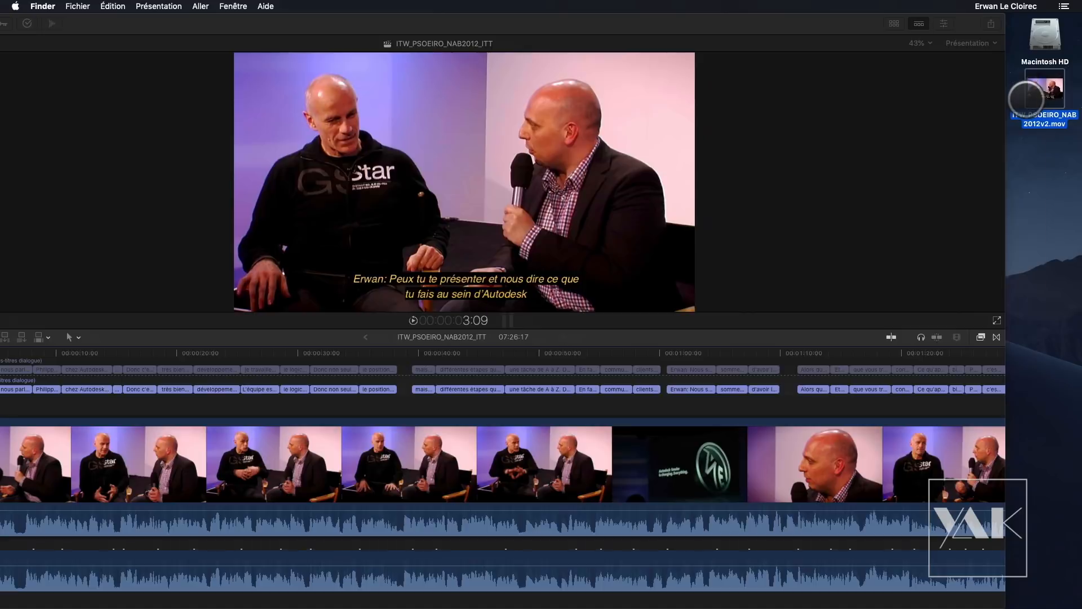
key("space")
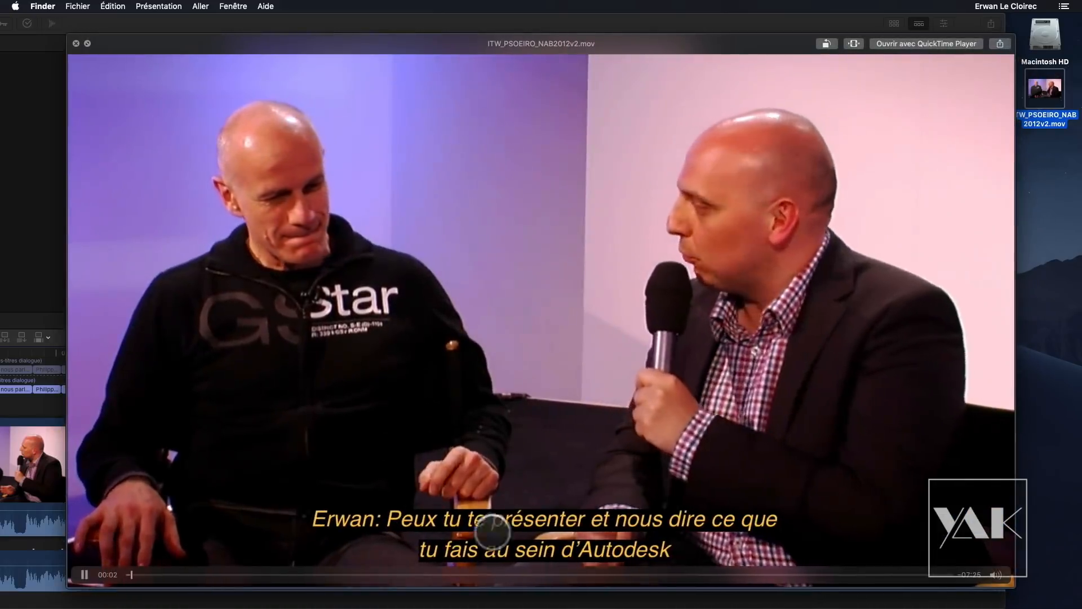
mouse_move(140, 574)
left_mouse_down()
mouse_move(218, 579)
mouse_move(128, 585)
mouse_move(207, 587)
mouse_move(145, 584)
left_mouse_up()
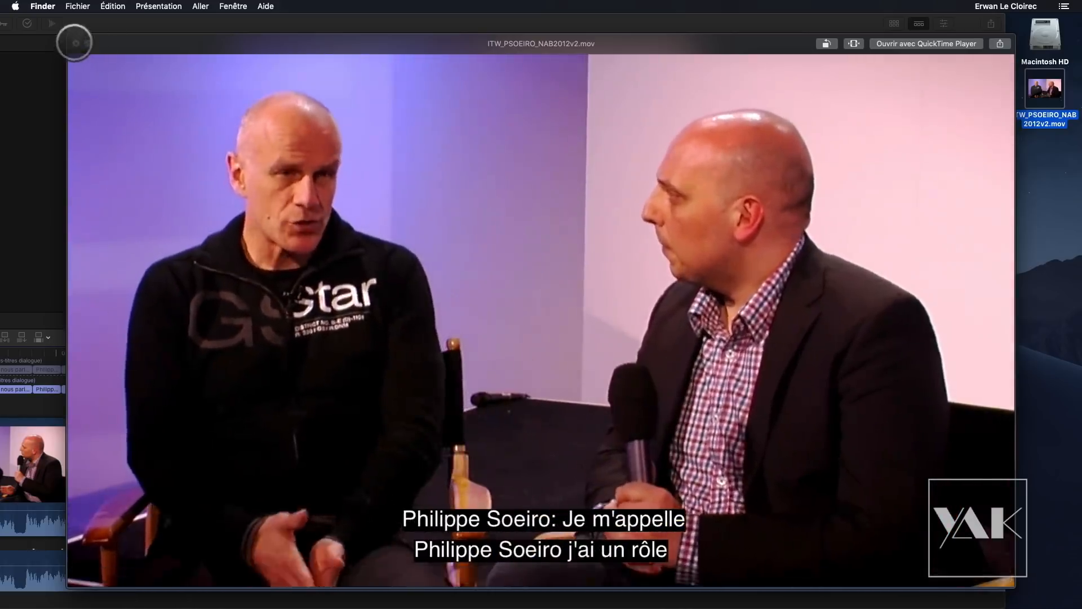
left_click(75, 43)
left_click(465, 20)
left_click_drag(465, 20, 535, 5)
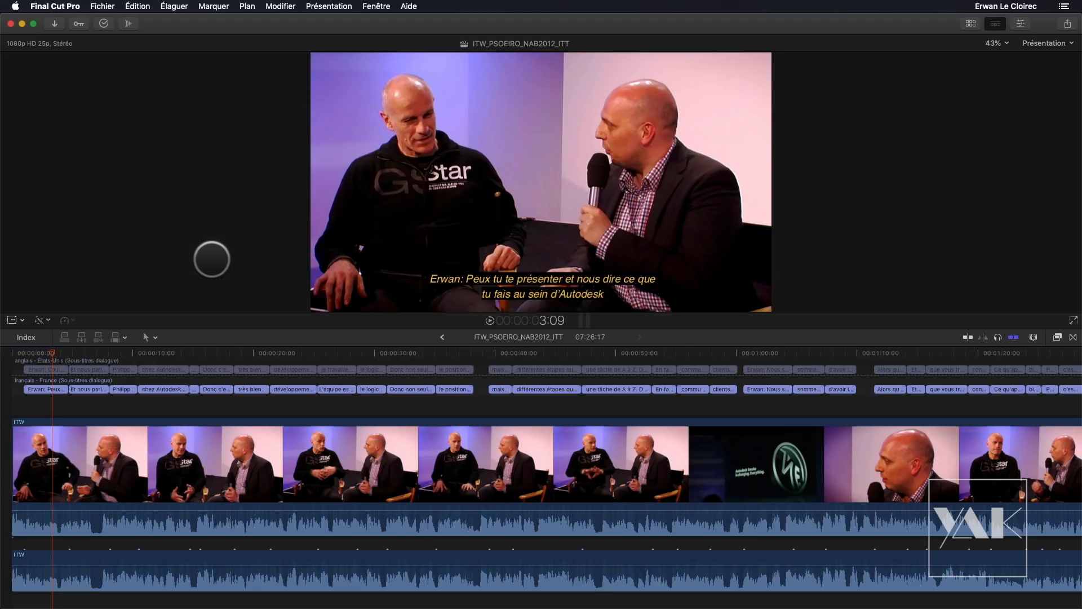
- Show the browser and select the ten clips from 00532592 through WingsuitFlying
key("ctrl+super+1")
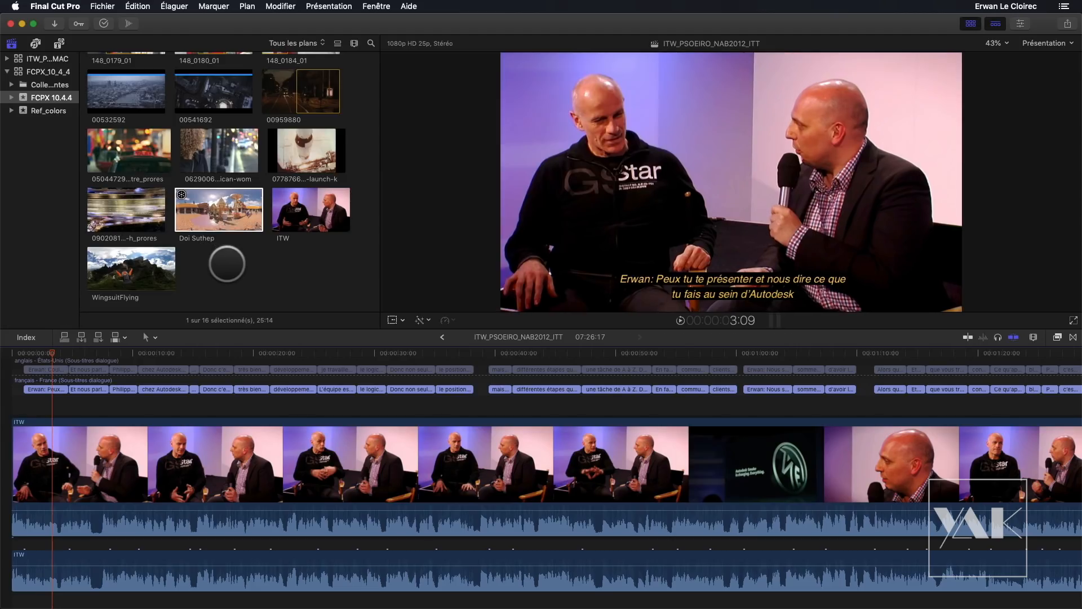
left_click(348, 94)
left_click_drag(356, 93, 111, 281)
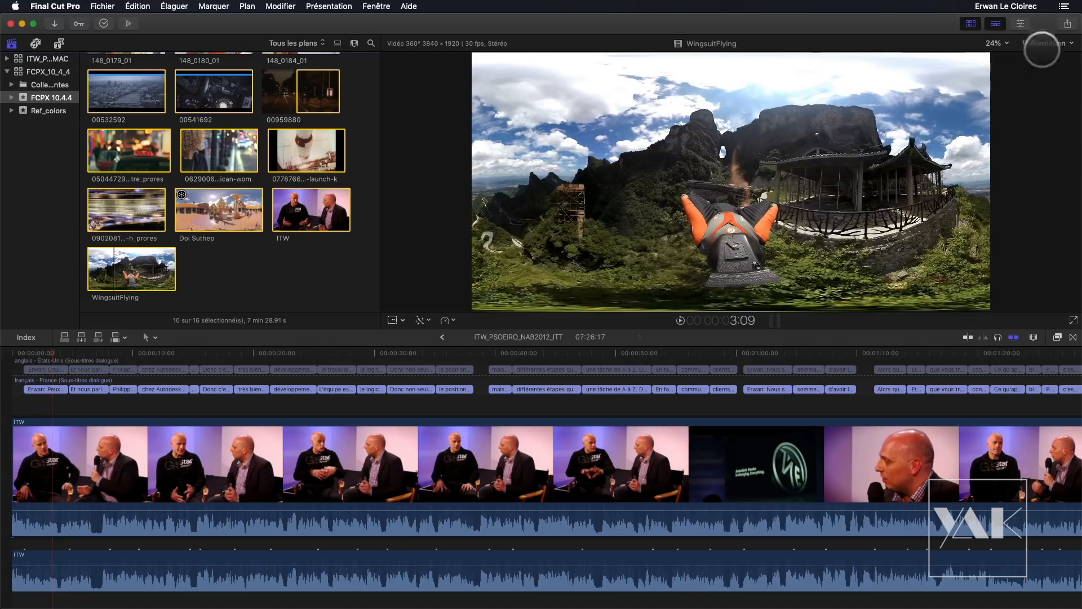
- Start a Fichier master export of the ten selected clips and show its settings
left_click(1067, 23)
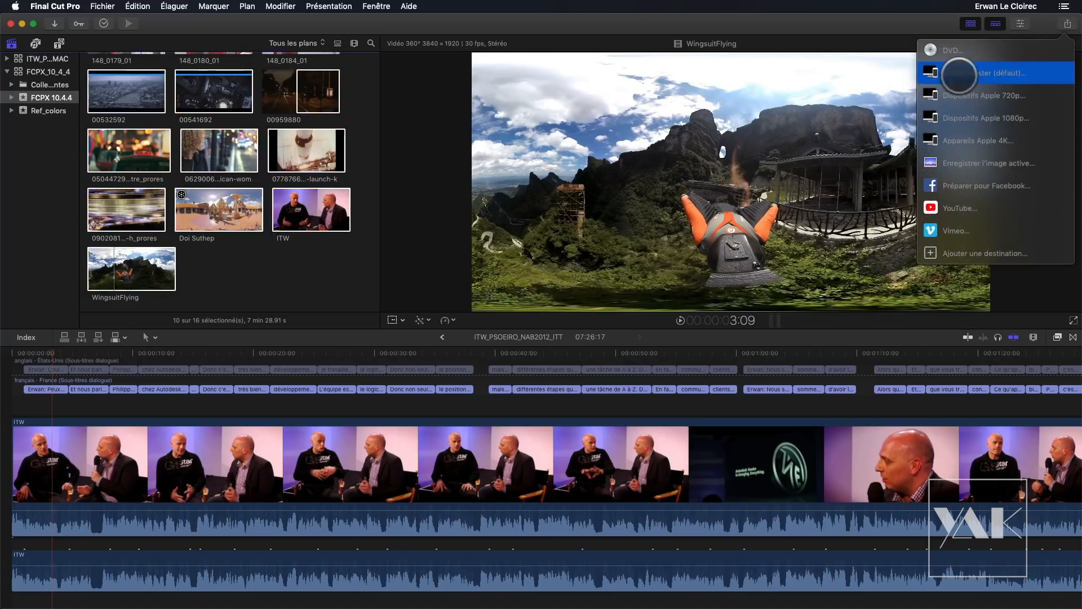
left_click(967, 80)
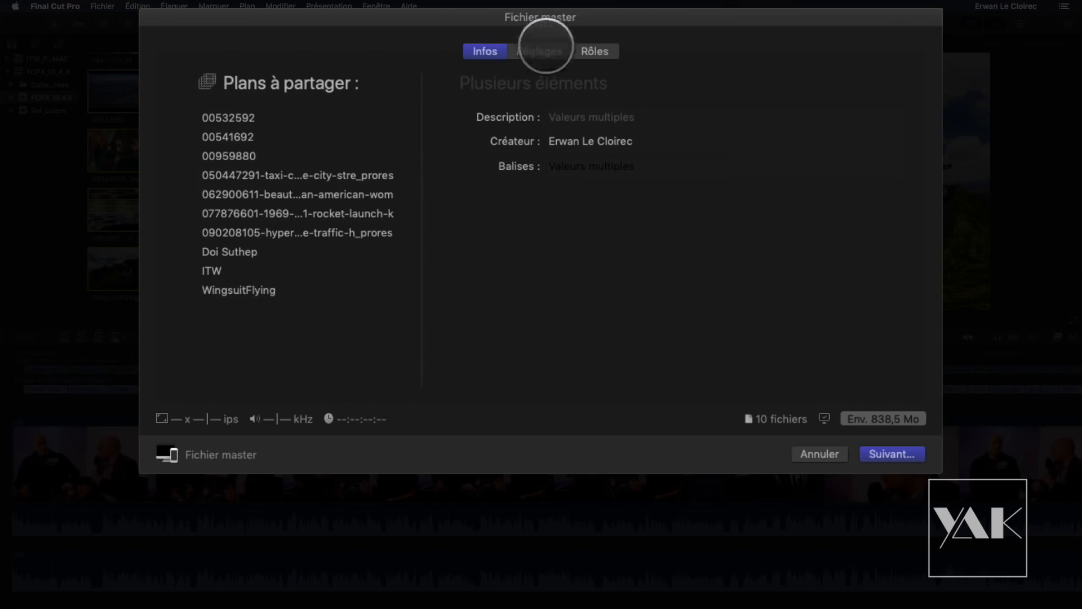
left_click(548, 52)
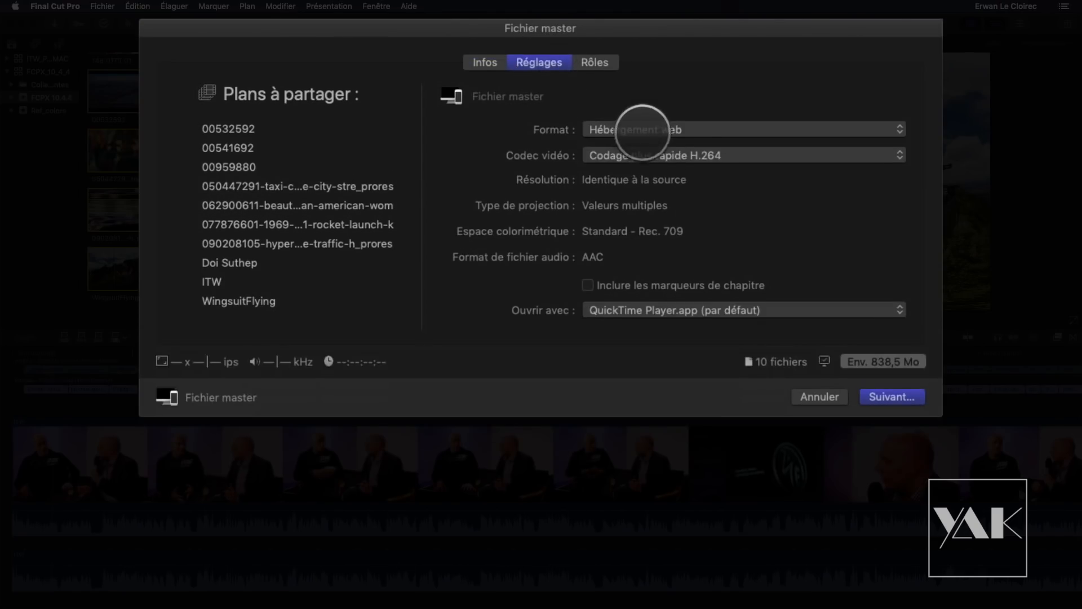
- Set the batch export's format to Vidéo et audio and its video codec to Apple ProRes 422 Proxy, proceed, and cancel the export
left_click(640, 129)
left_click(641, 30)
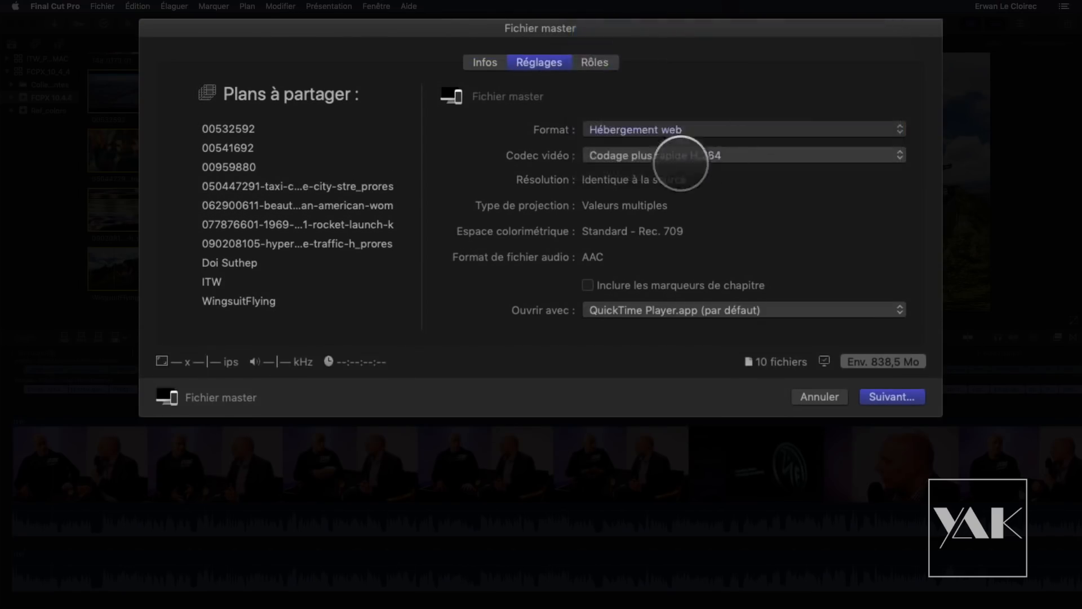
left_click(665, 154)
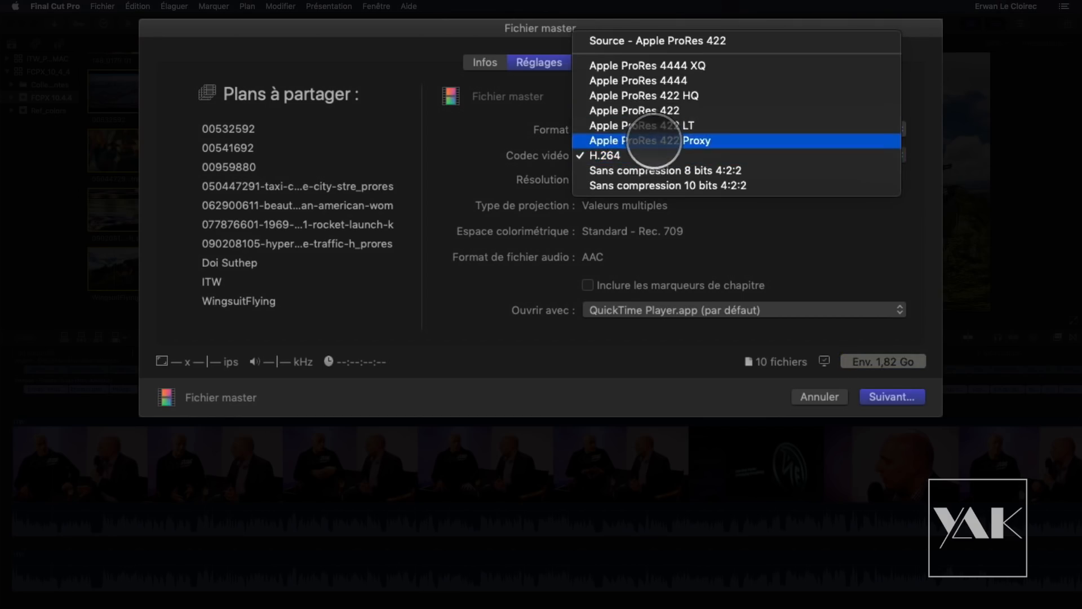
left_click(652, 141)
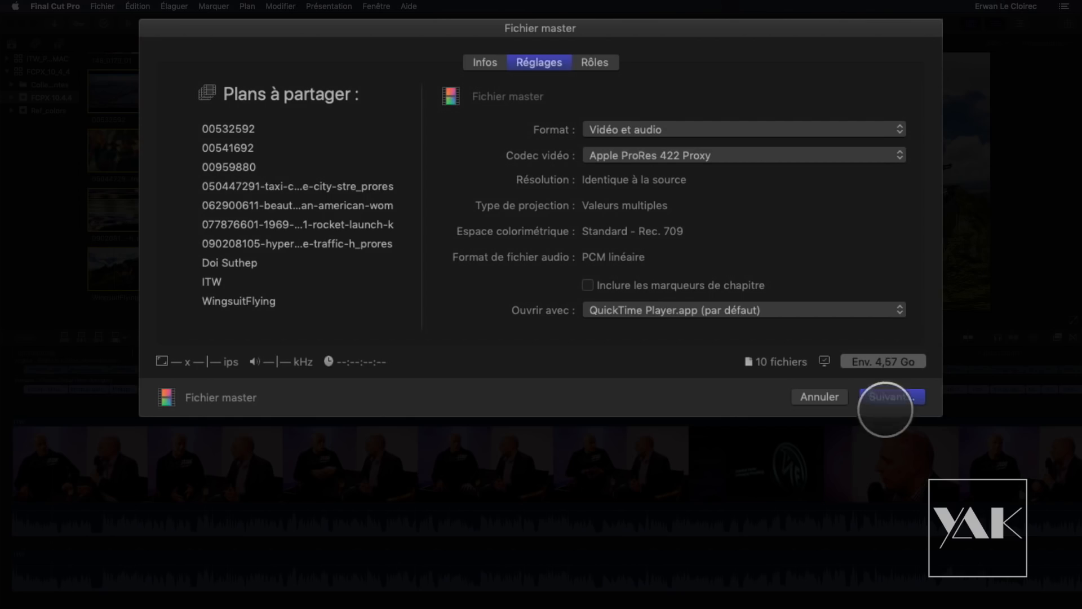
left_click(886, 397)
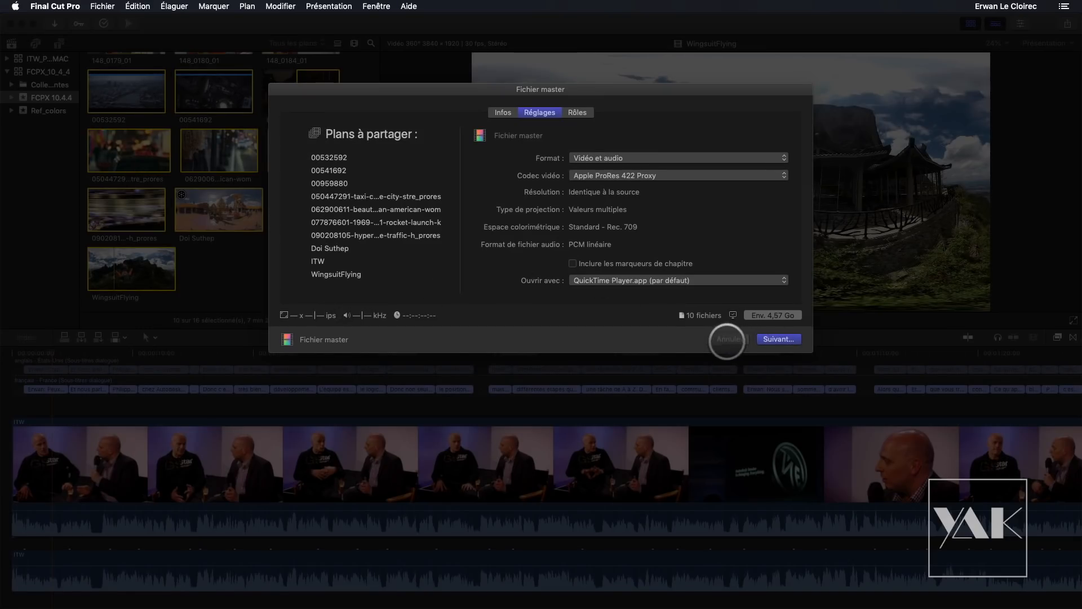
left_click(727, 339)
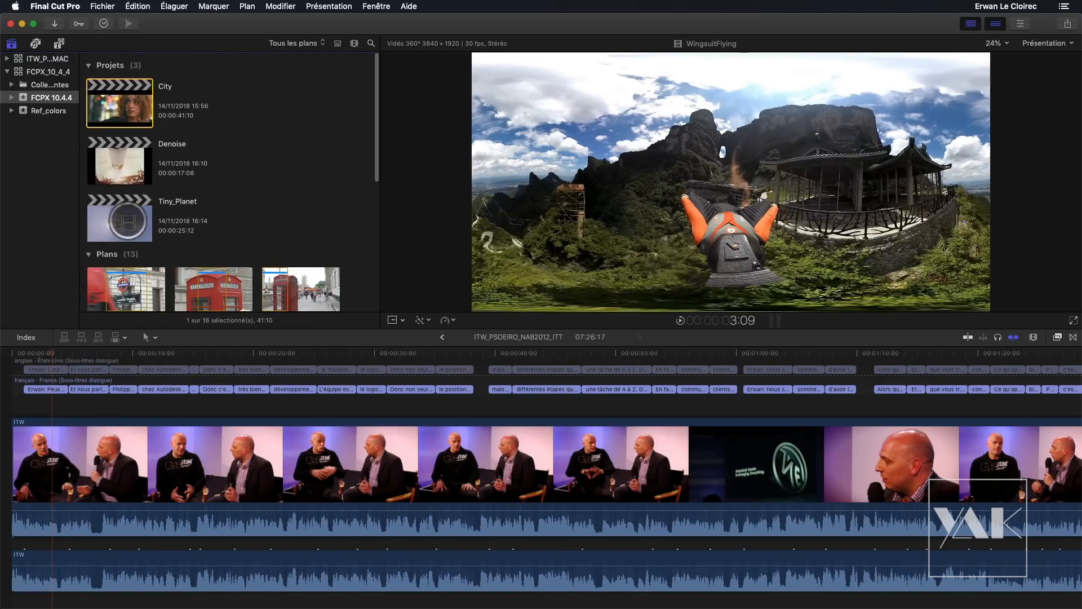
- Select the City, Denoise and Tiny_Planet projects, review the settings of a Fichier master export for them, and cancel it
left_click_drag(144, 60, 174, 256)
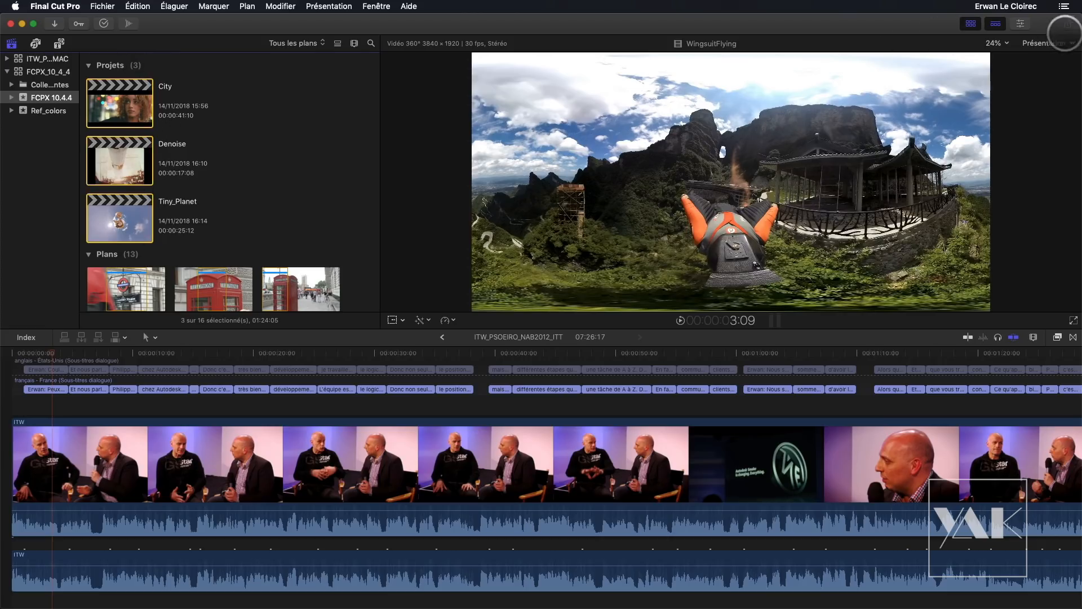
left_click(1066, 26)
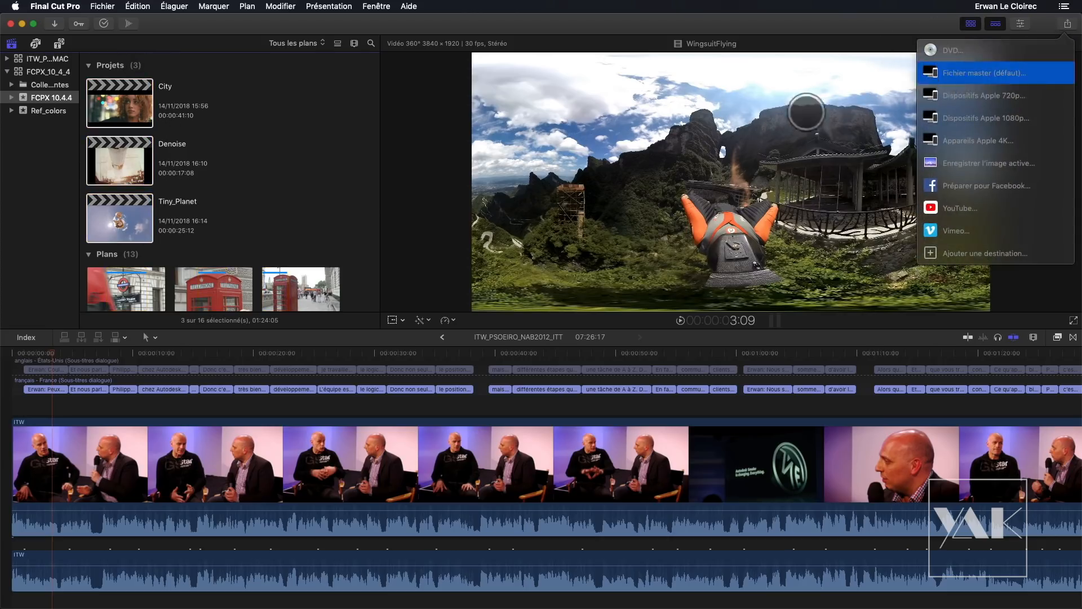
key("Return")
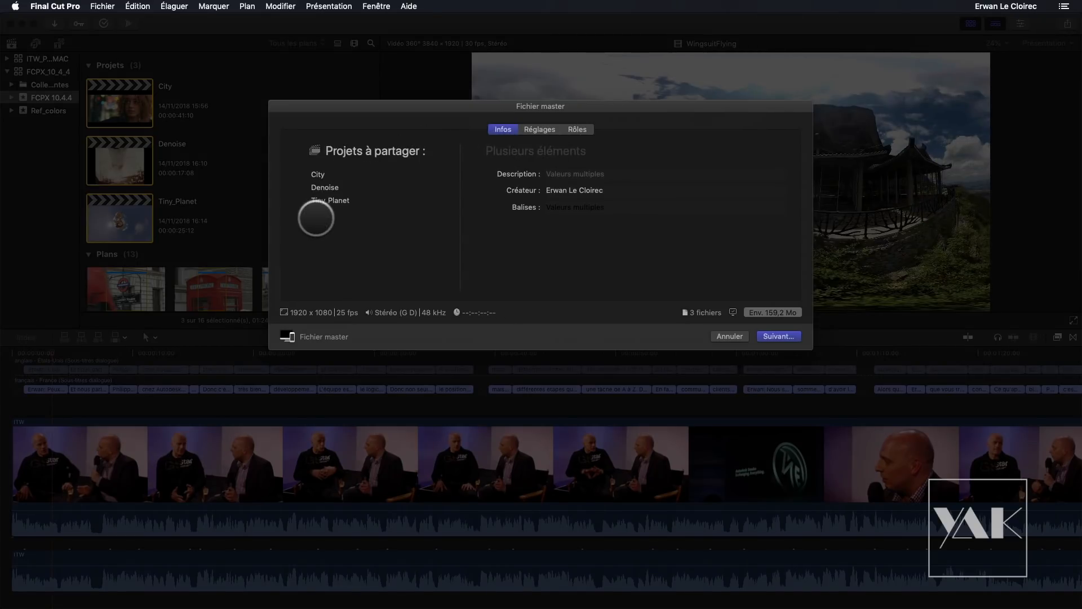
left_click(538, 130)
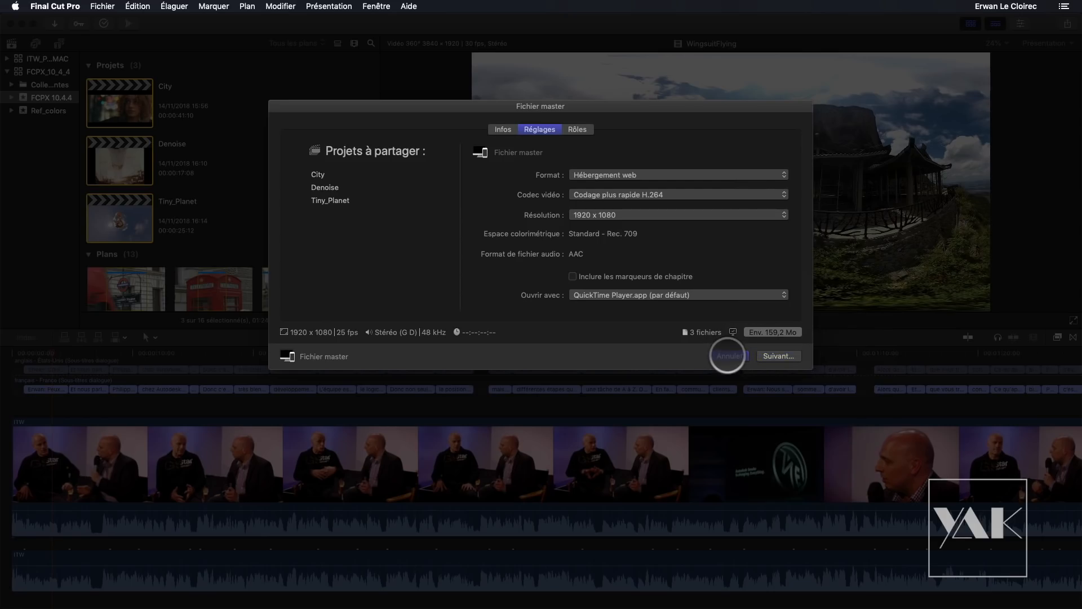
left_click(726, 355)
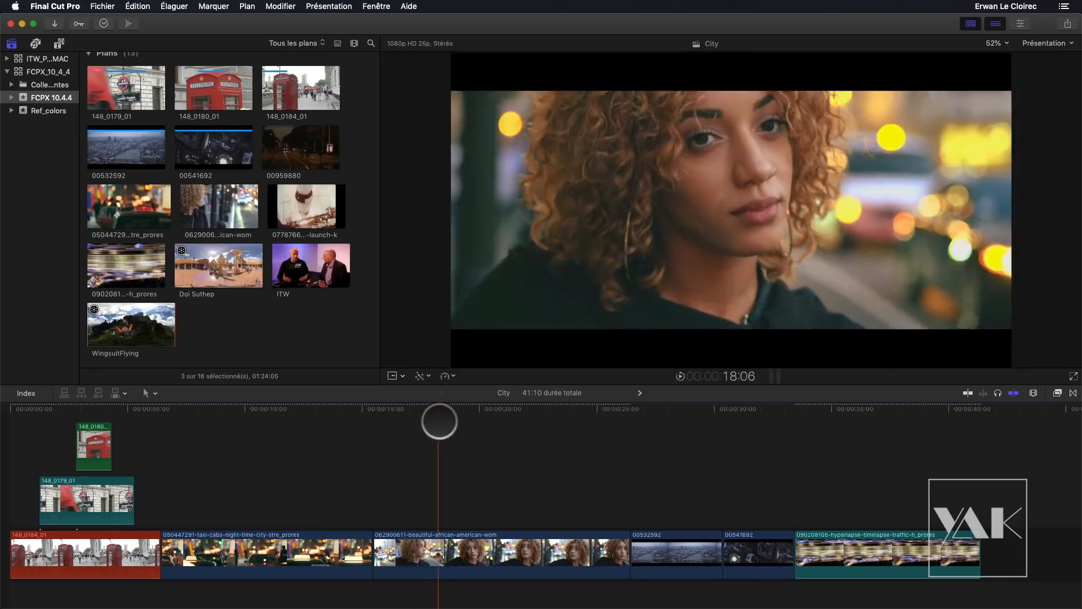
left_click_drag(439, 420, 442, 426)
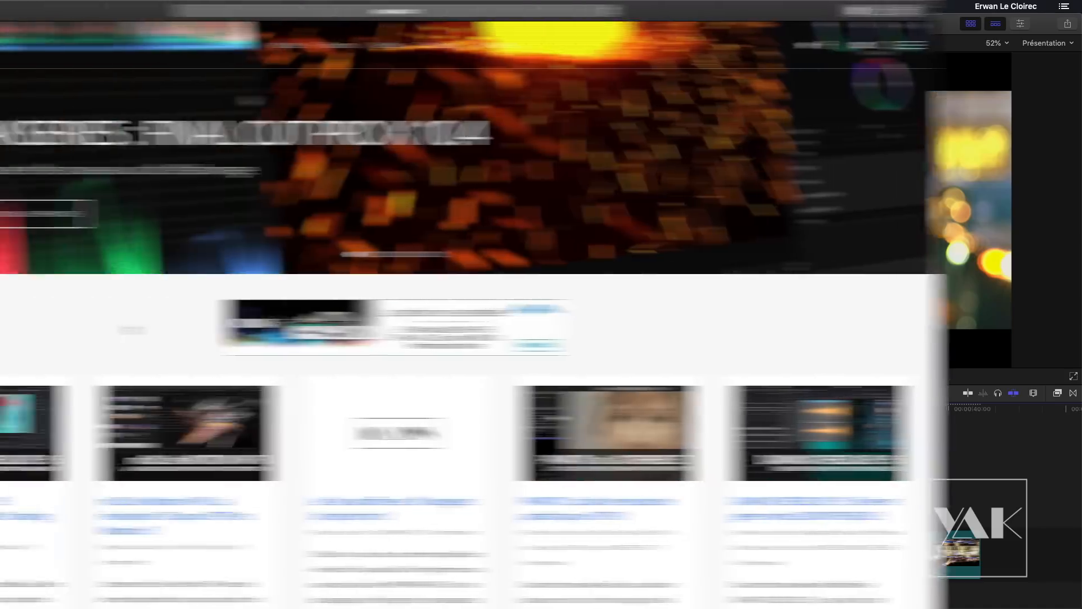
- Switch to the web browser and look through the Final Cut Pro tutorial website and the yakyakyak YouTube channel's video list
scroll(278, 326, "down", 3)
scroll(278, 328, "down", 10)
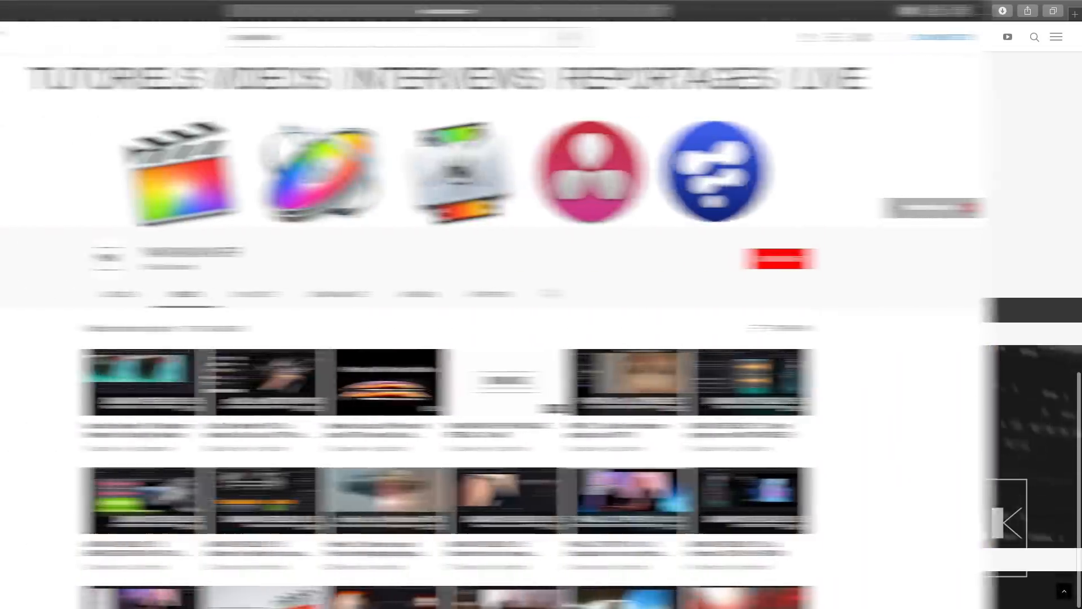
scroll(63, 291, "down", 8)
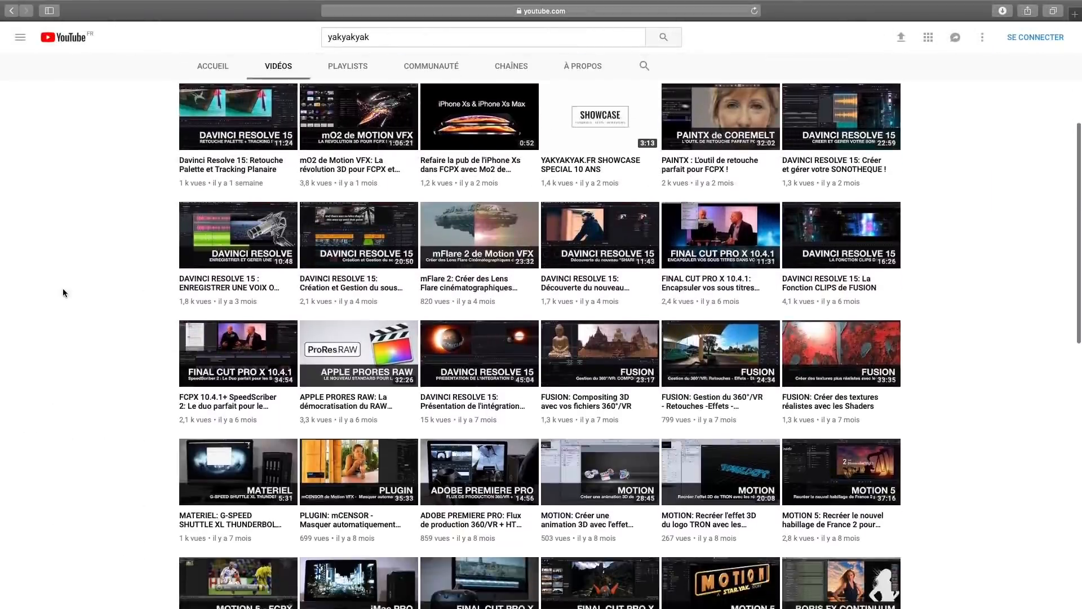
scroll(63, 289, "down", 7)
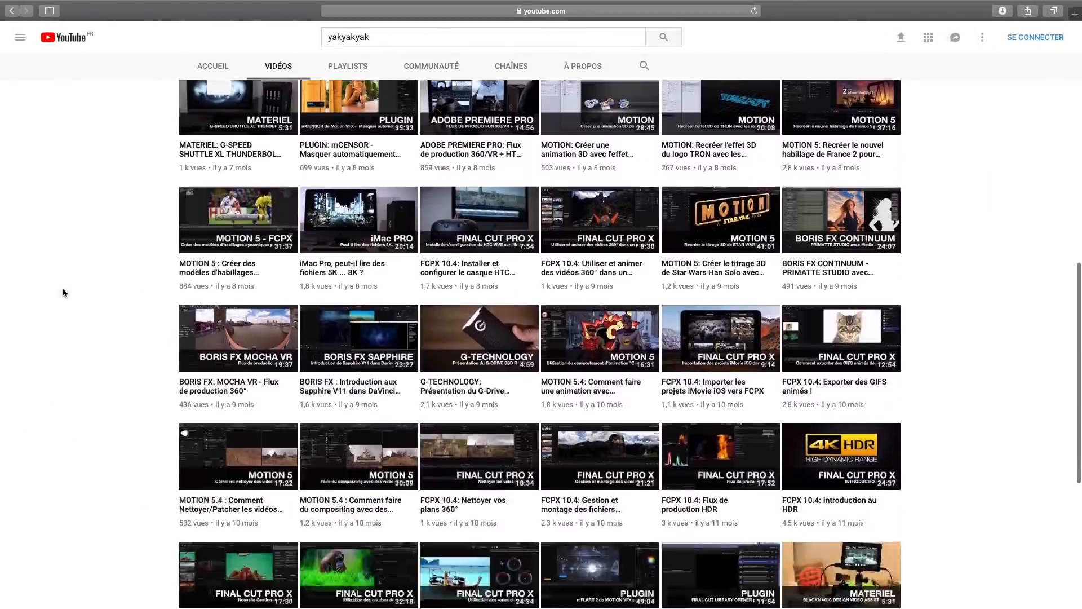
scroll(63, 289, "down", 3)
scroll(63, 289, "up", 7)
scroll(62, 302, "up", 11)
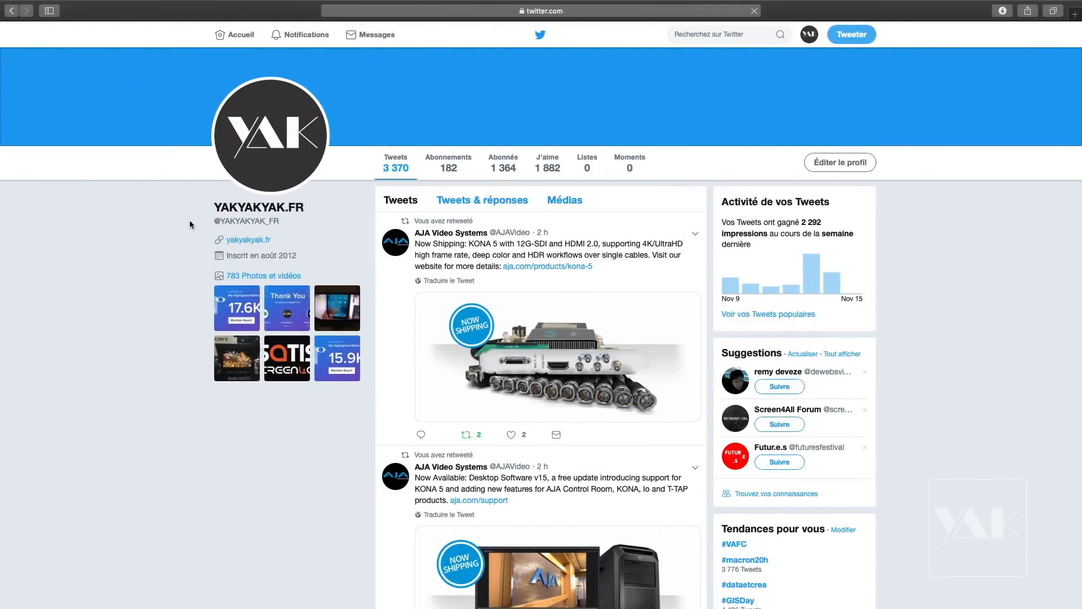
- Look through the tweets on the YAKYAKYAK.FR Twitter profile
scroll(190, 225, "down", 6)
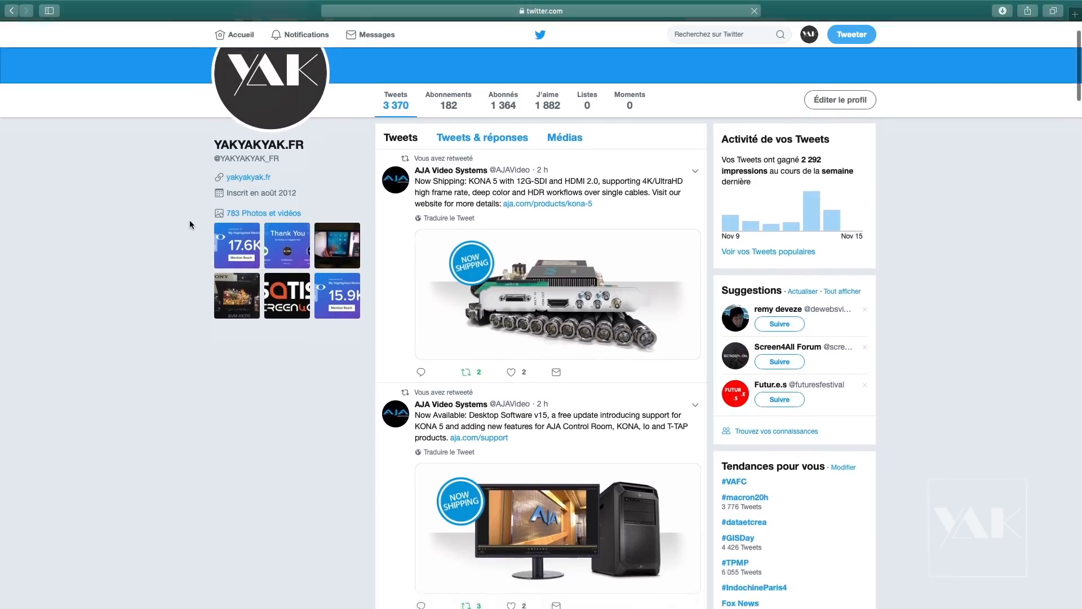
scroll(190, 224, "down", 7)
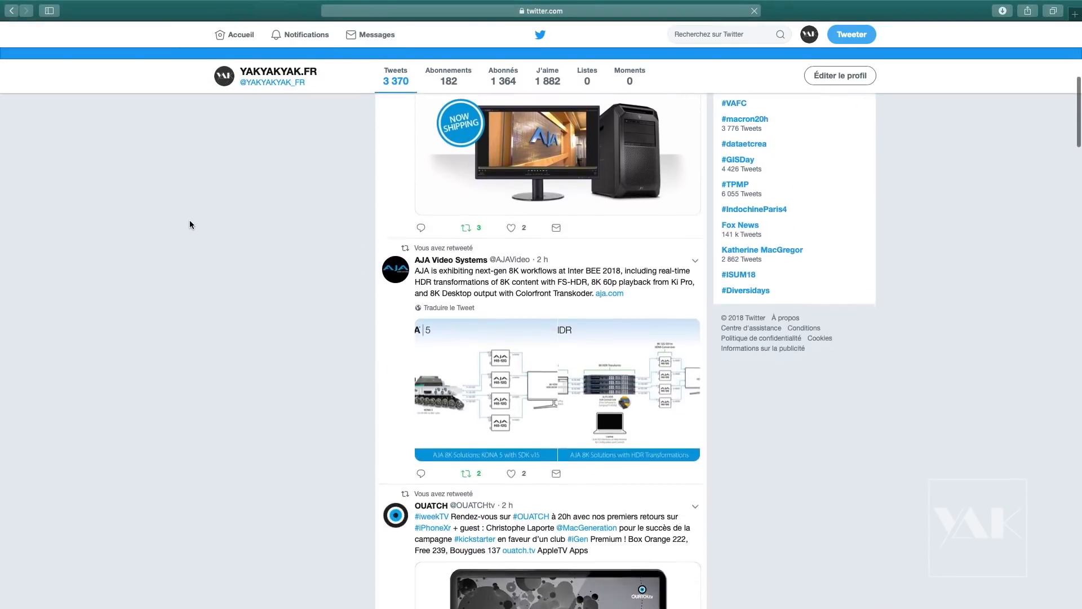
scroll(190, 224, "down", 6)
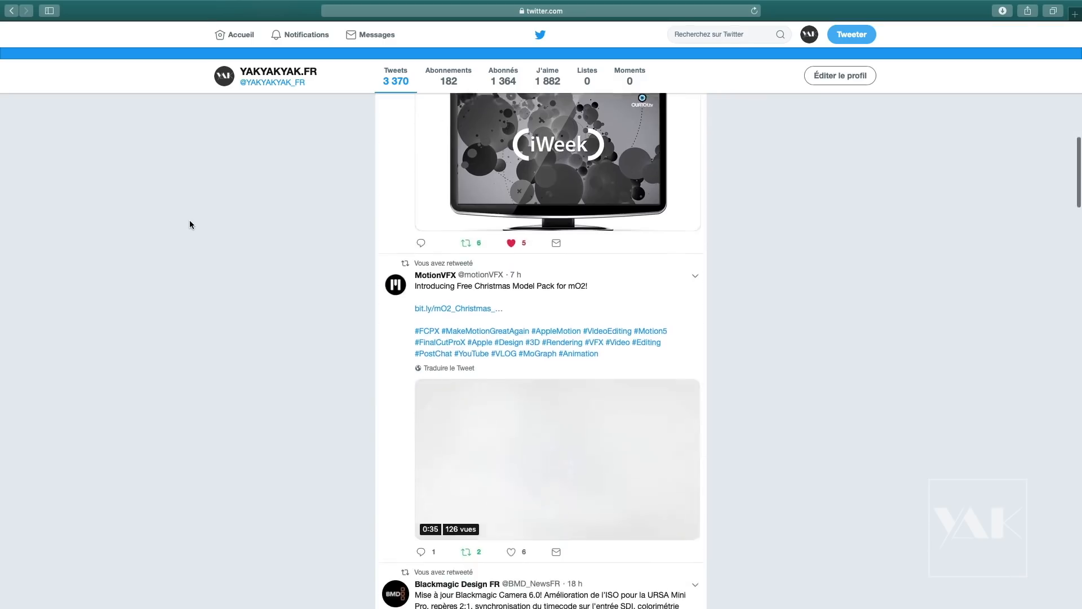